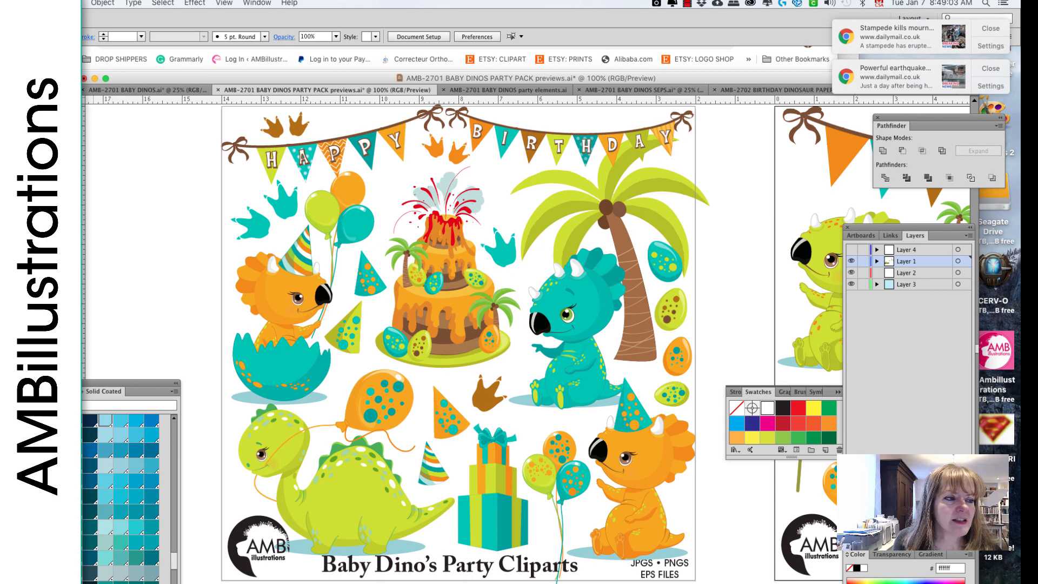
Step: Switch to Chrome and examine the Etsy search results for dinosaur cake clipart, down to the end of the list
key(super+Tab)
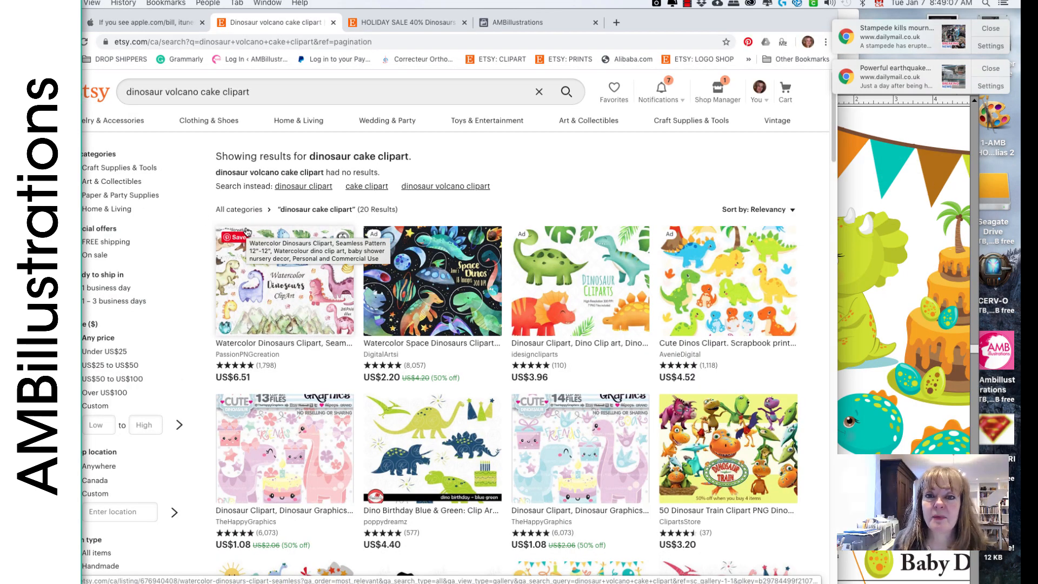
scroll(248, 253, down, 3)
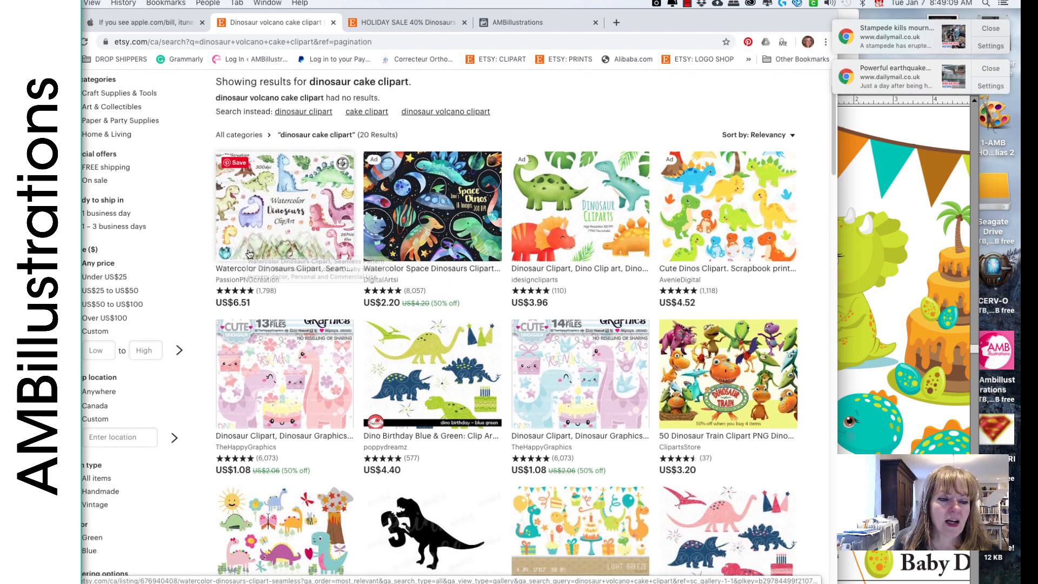
scroll(248, 253, up, 3)
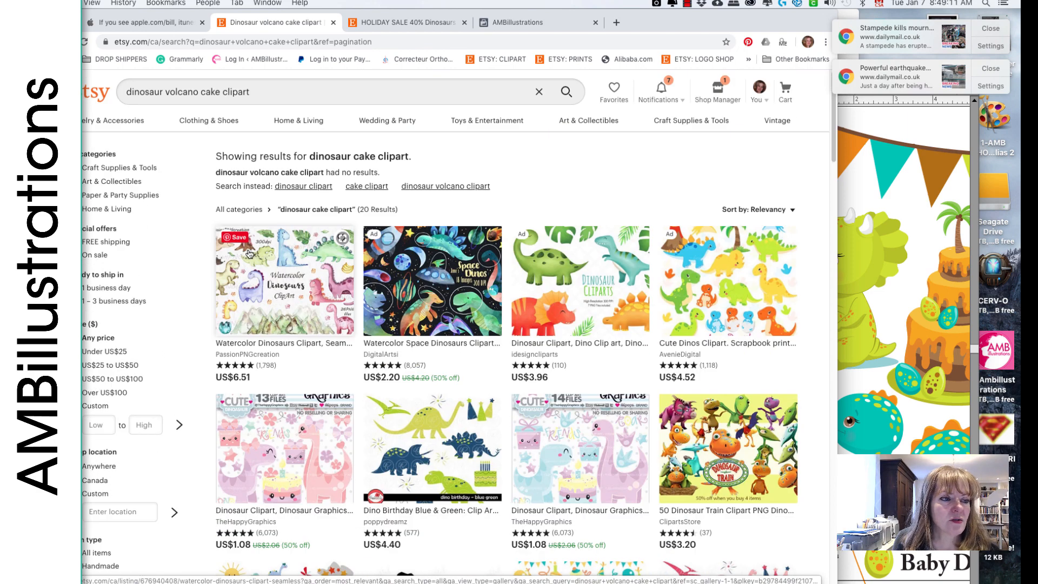
scroll(249, 253, down, 5)
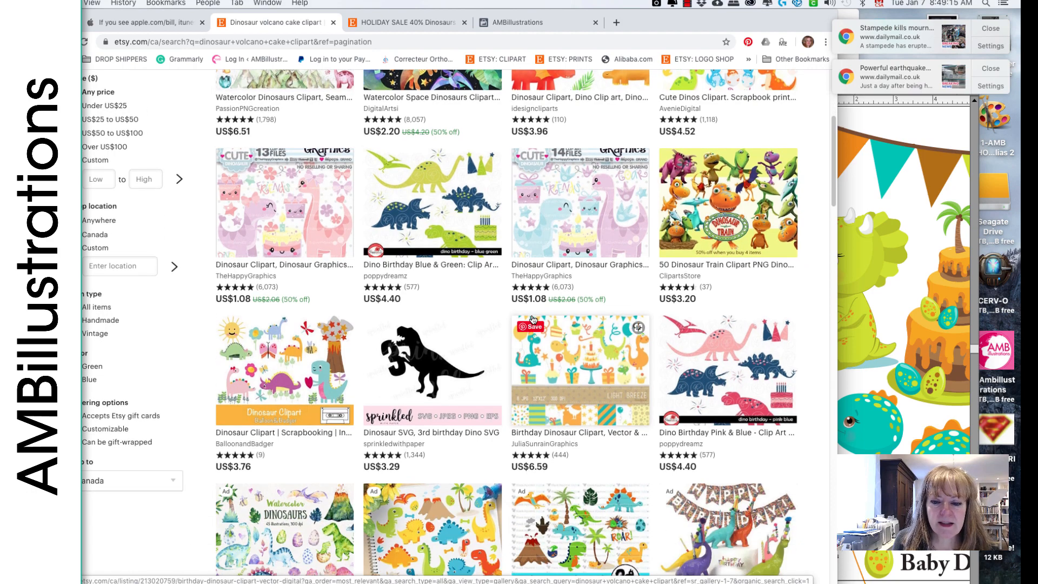
scroll(532, 319, up, 3)
scroll(533, 320, up, 3)
scroll(533, 319, down, 5)
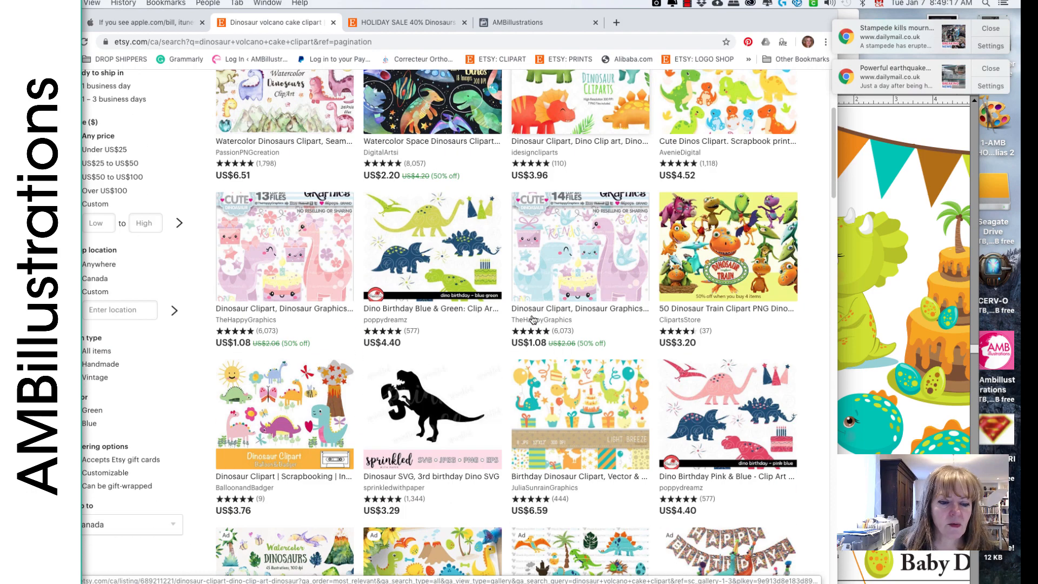
scroll(533, 319, down, 5)
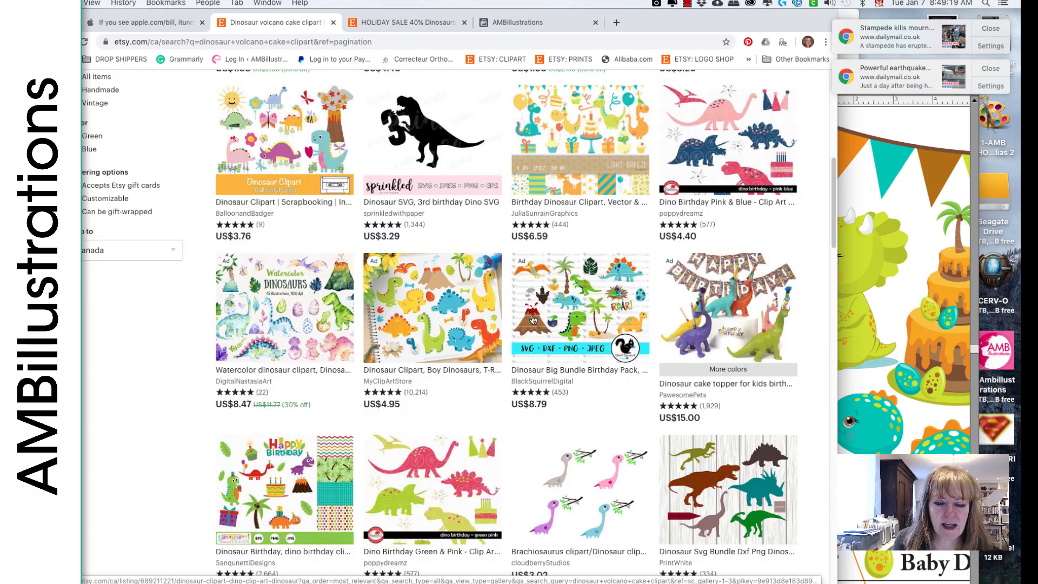
scroll(533, 319, down, 5)
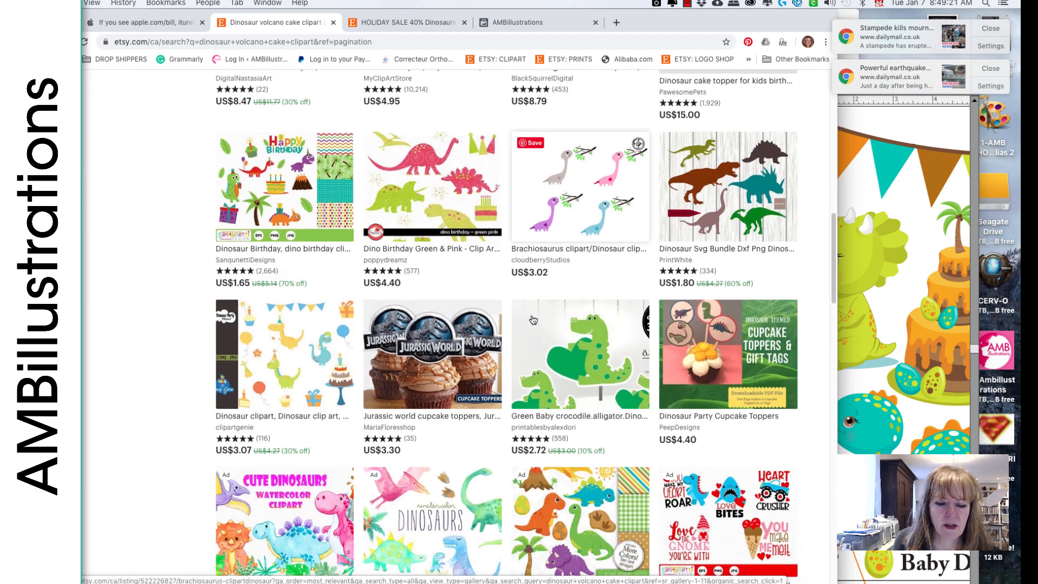
scroll(532, 320, down, 3)
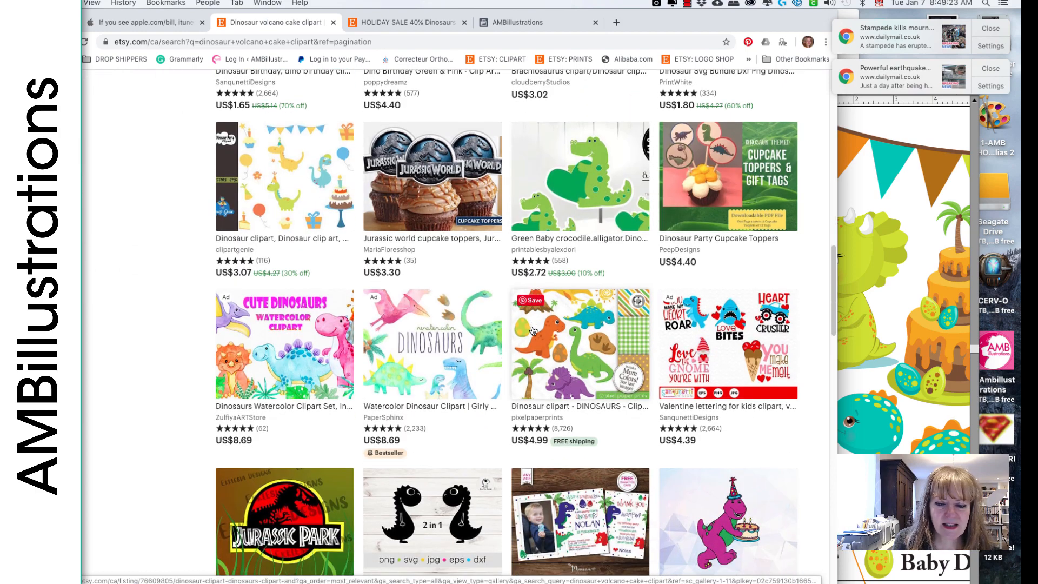
scroll(538, 335, down, 1)
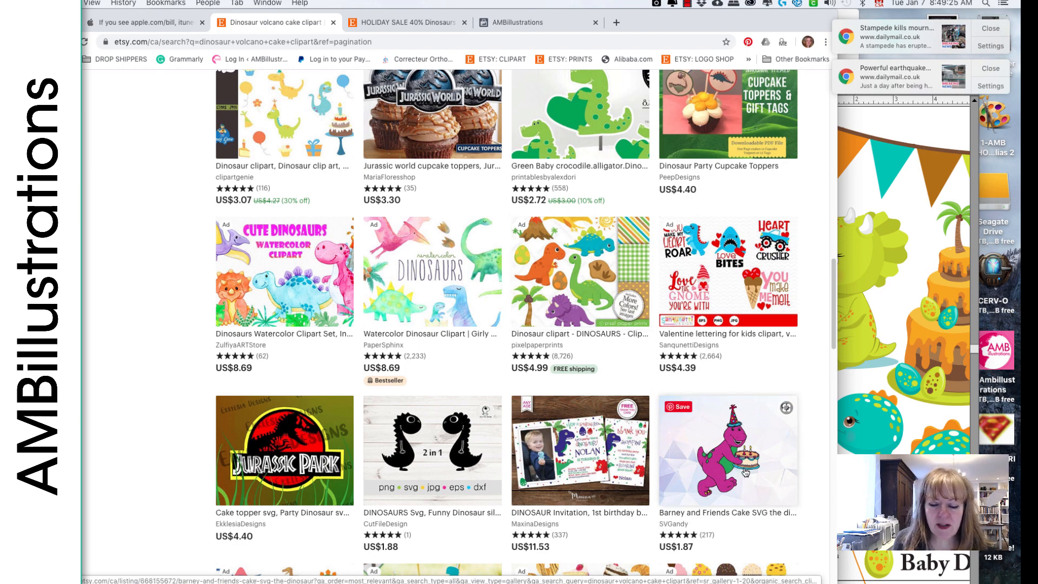
scroll(734, 466, down, 4)
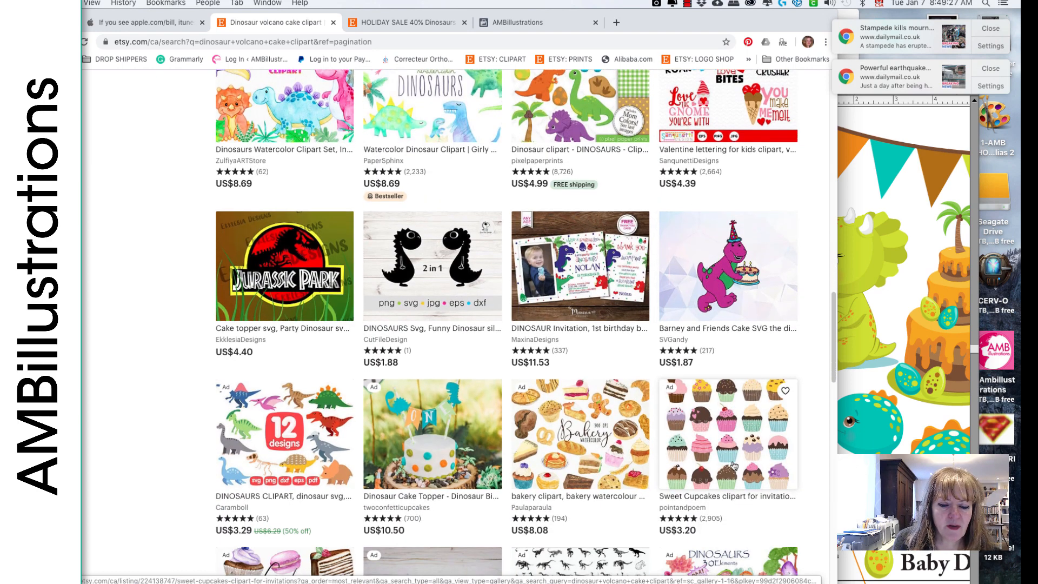
scroll(734, 466, down, 4)
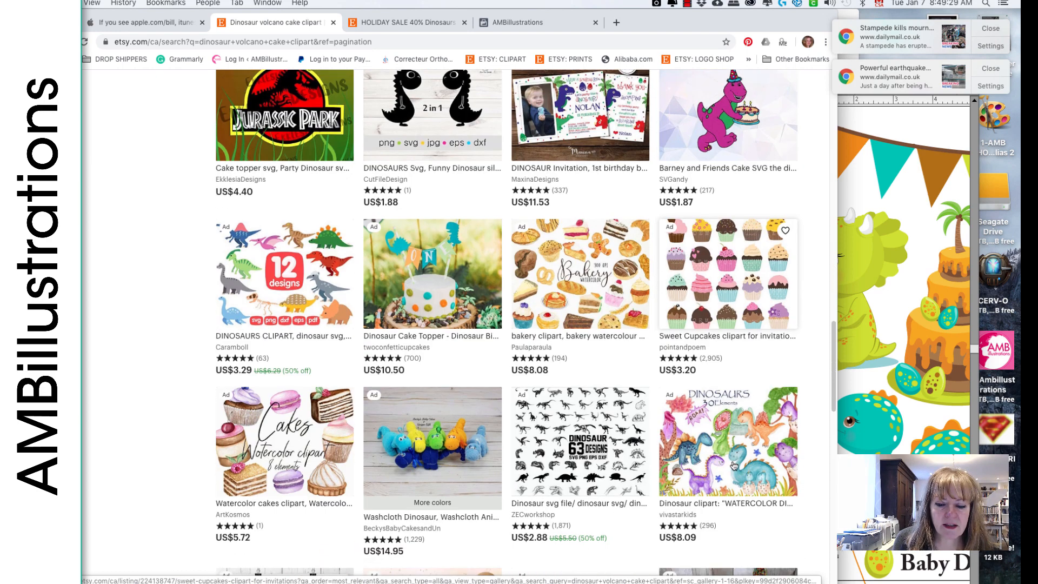
scroll(734, 466, down, 5)
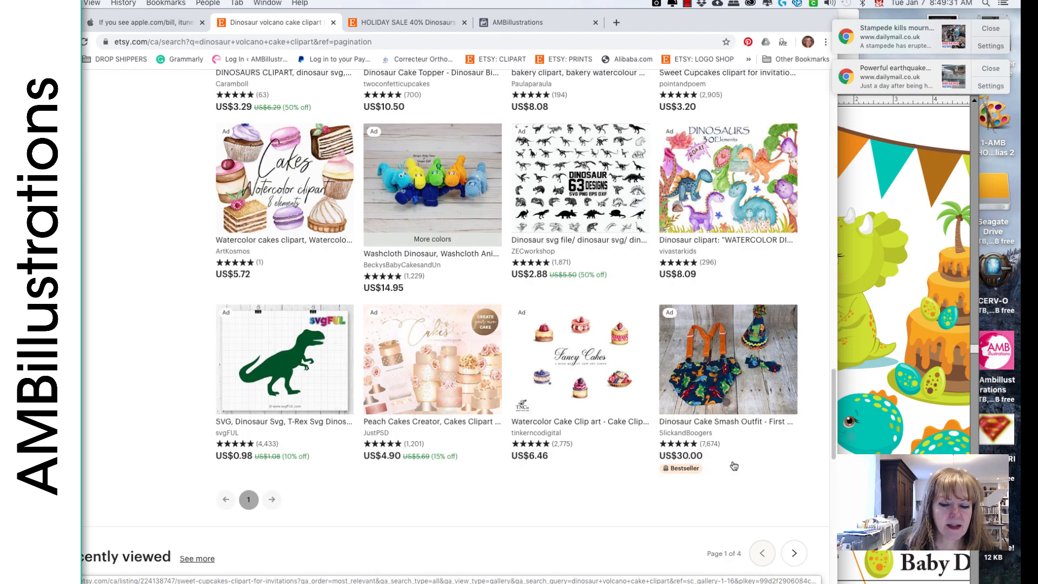
scroll(733, 466, down, 1)
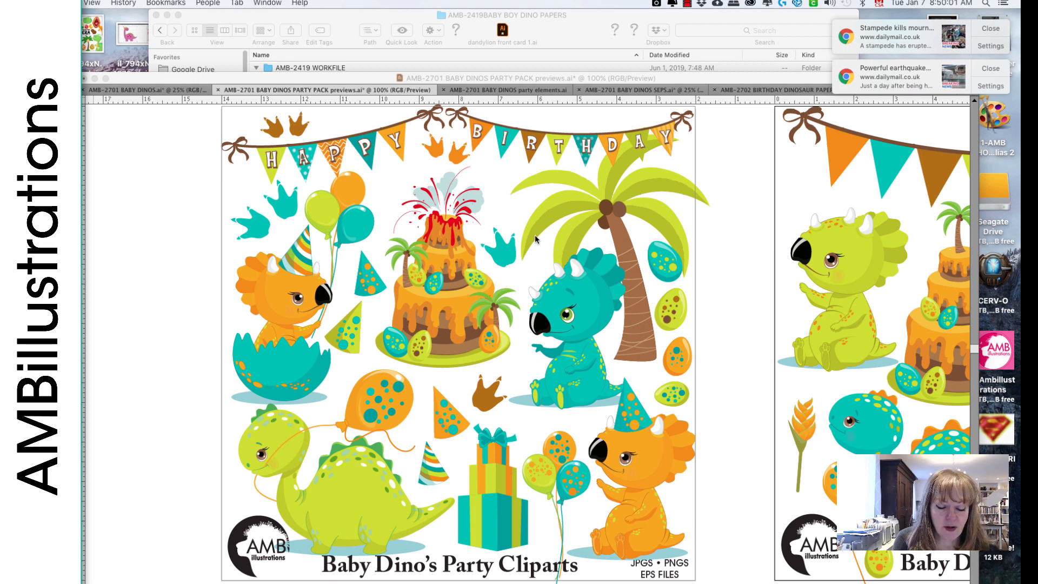
Step: Switch to Illustrator and examine the first Baby Dino's Party Cliparts preview, including the balloons, gifts, green dinosaur and hatching dinosaur
click(733, 194)
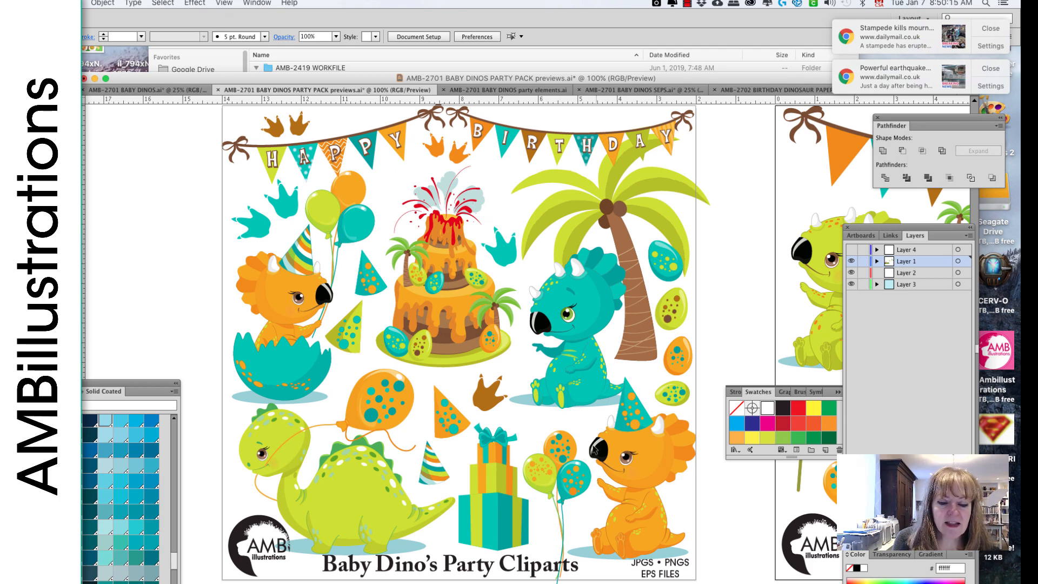
drag(577, 422, 574, 337)
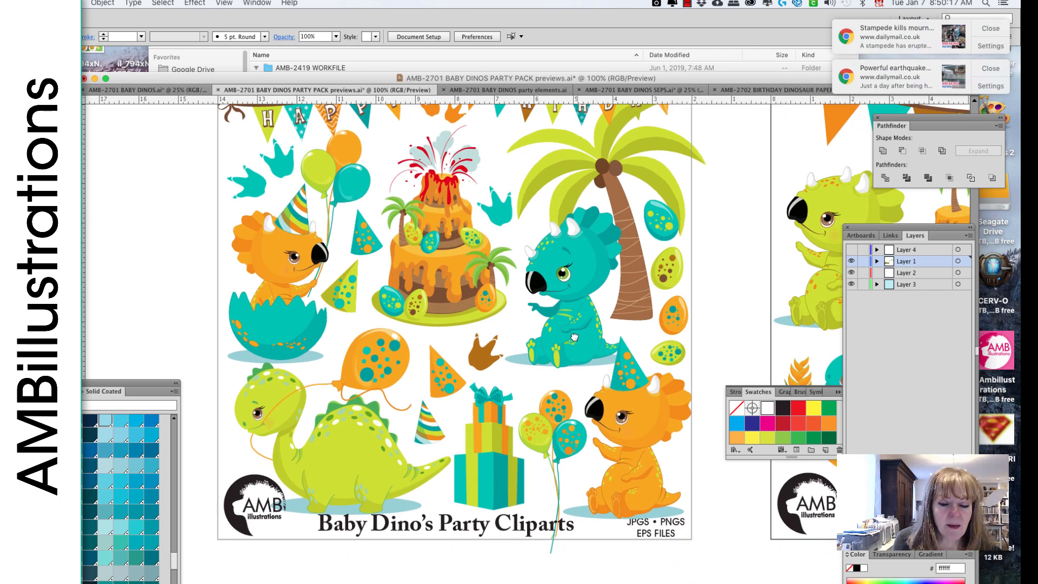
click(565, 402)
key(super+equal)
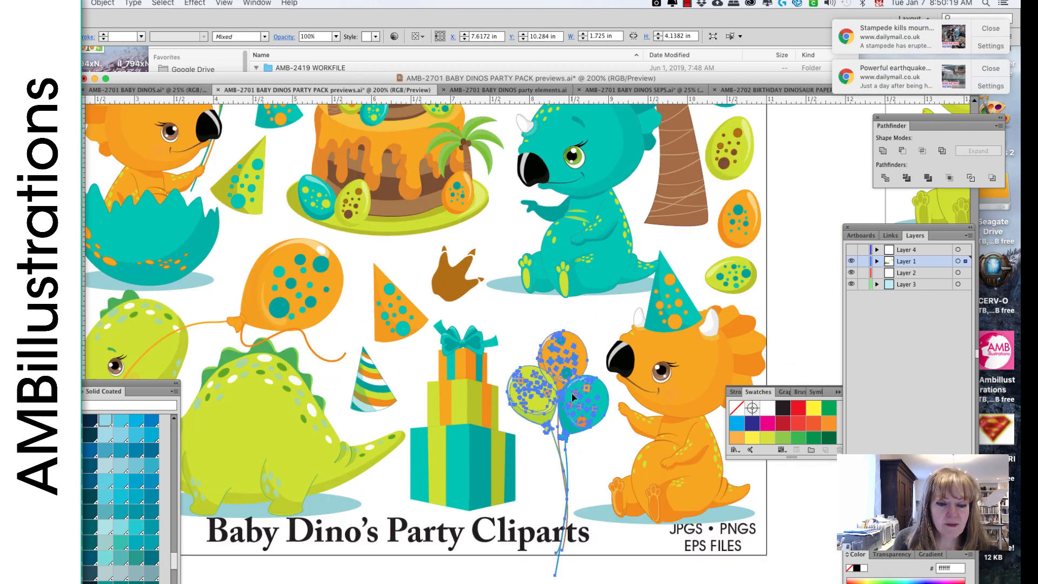
click(647, 454)
drag(589, 463, 538, 342)
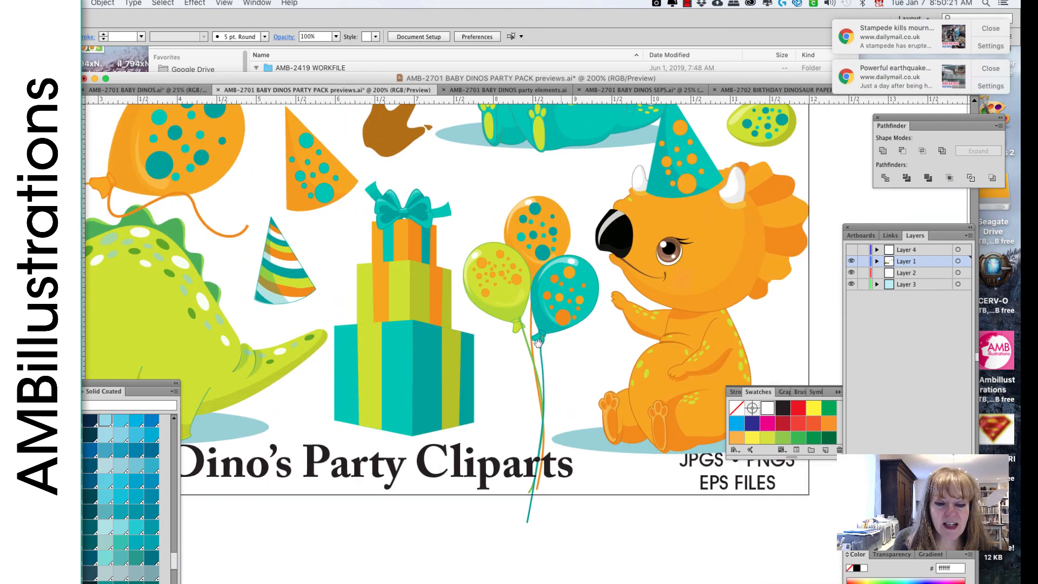
drag(538, 378, 787, 403)
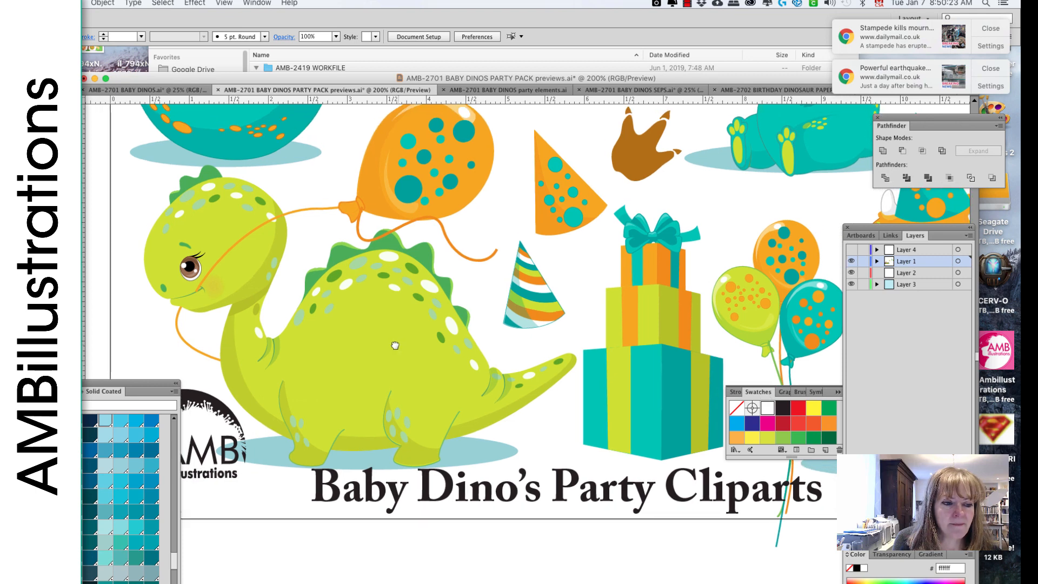
drag(395, 344, 486, 379)
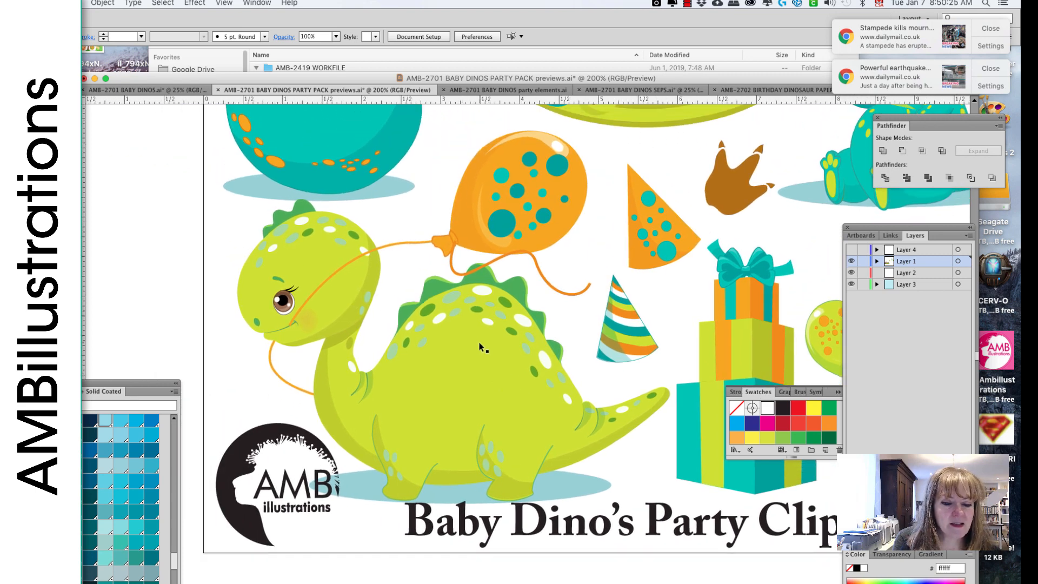
drag(500, 238, 461, 468)
drag(530, 180, 525, 217)
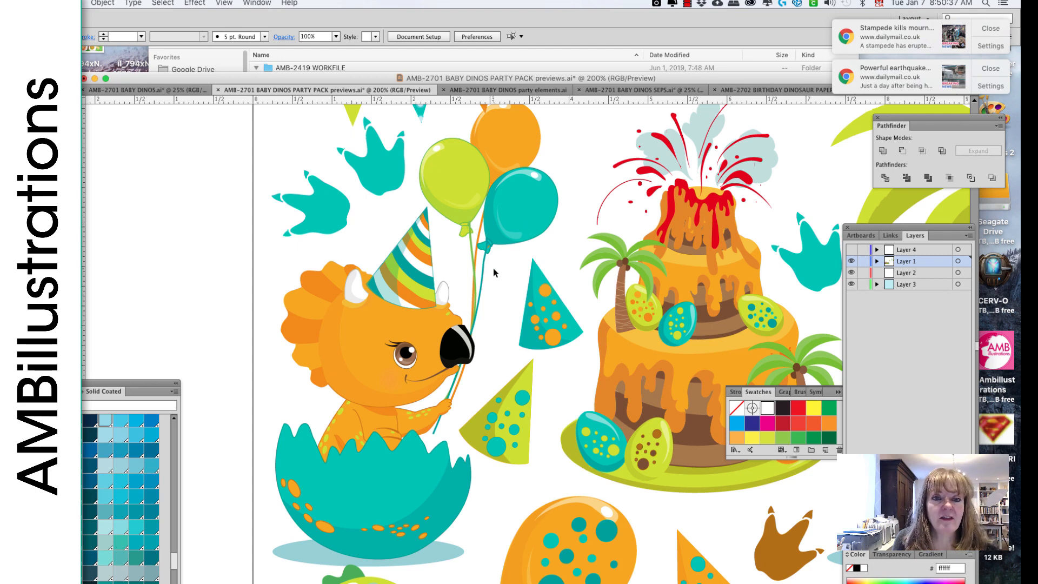
key(super+minus)
key(super+minus)
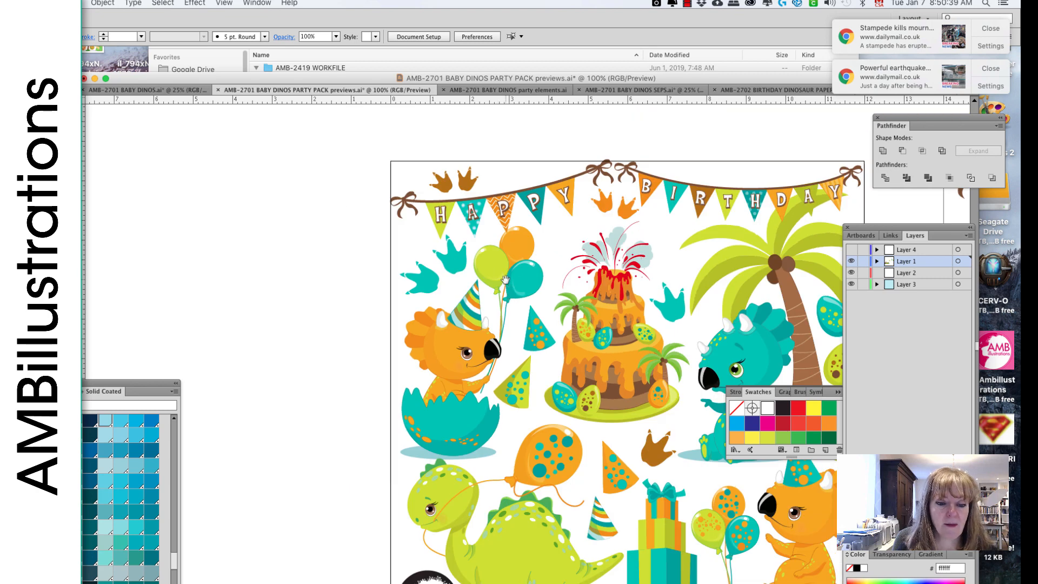
drag(504, 278, 437, 264)
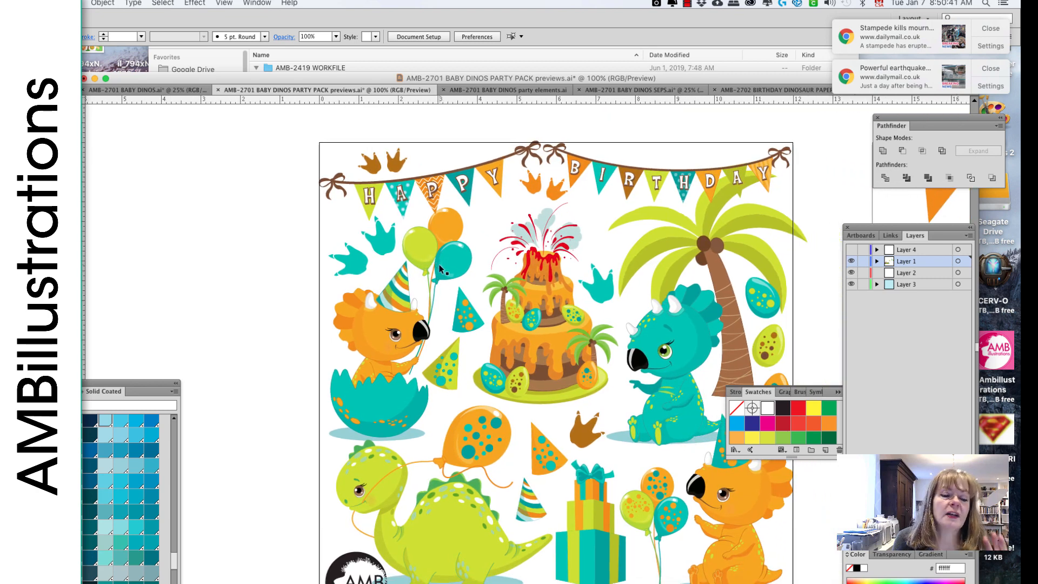
Step: Move the orange hatching dinosaur with balloons off the first artboard to about X -4.5 in, Y 2.8 in, leaving its shadow in place
click(384, 366)
drag(384, 366, 251, 301)
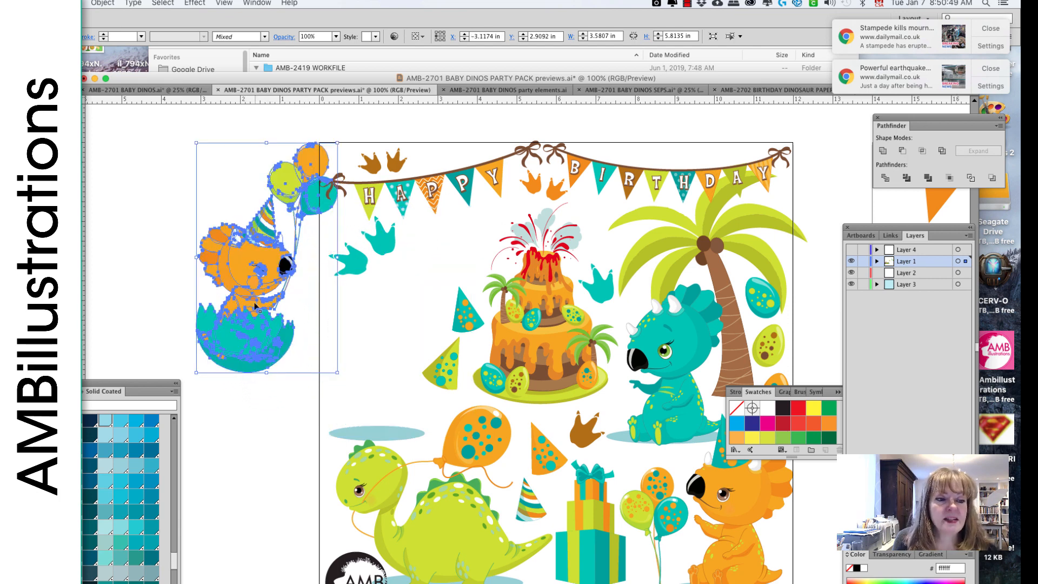
drag(267, 259, 214, 257)
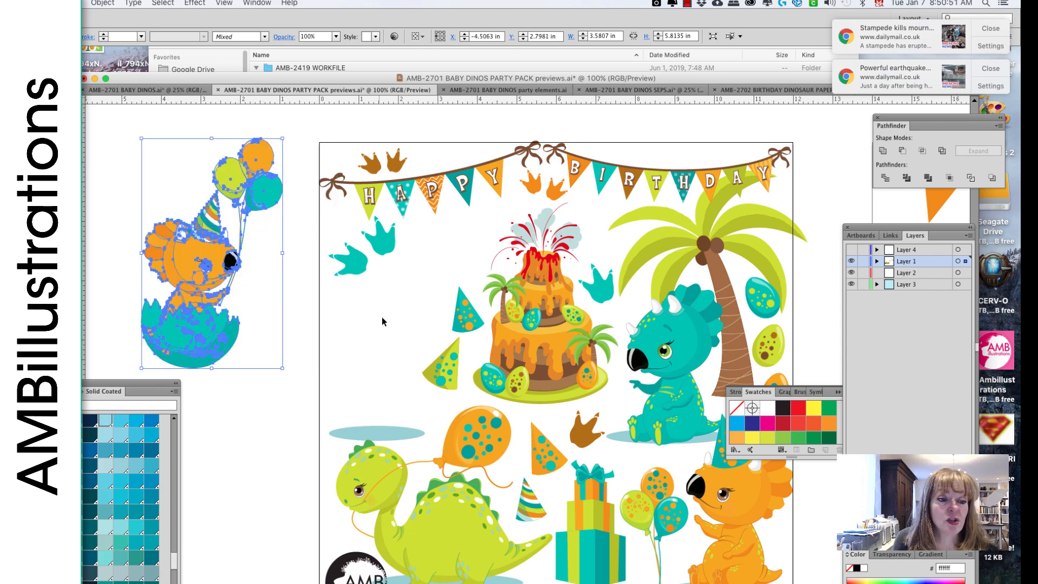
Step: Examine the second preview artboard with the green triceratops, palm-topped volcano cake and round footprint frame
drag(387, 319, 314, 295)
mouse_move(492, 335)
mouse_down()
mouse_move(544, 343)
mouse_move(409, 330)
mouse_up()
drag(543, 329, 400, 323)
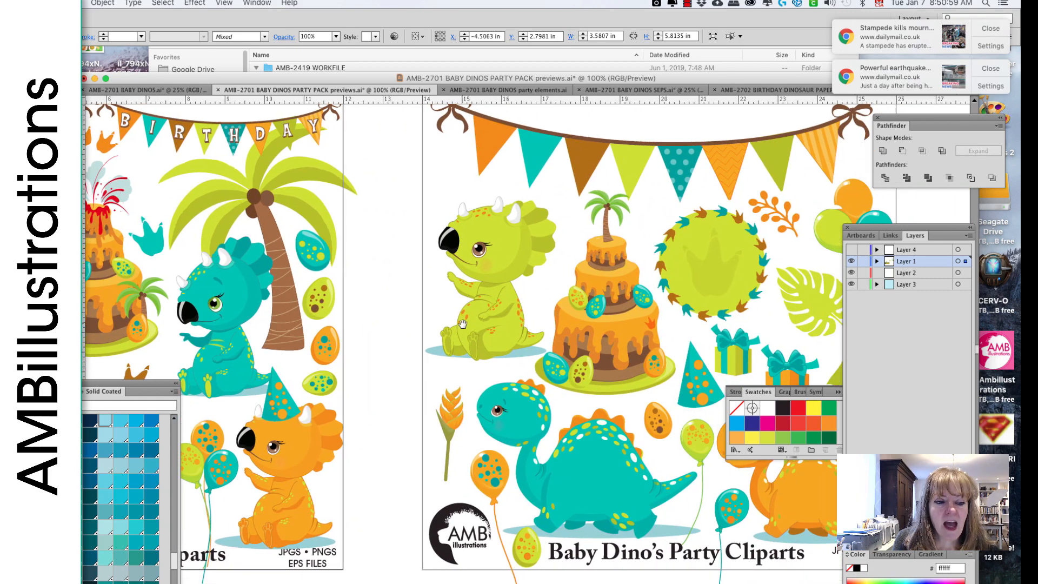
drag(476, 325, 575, 335)
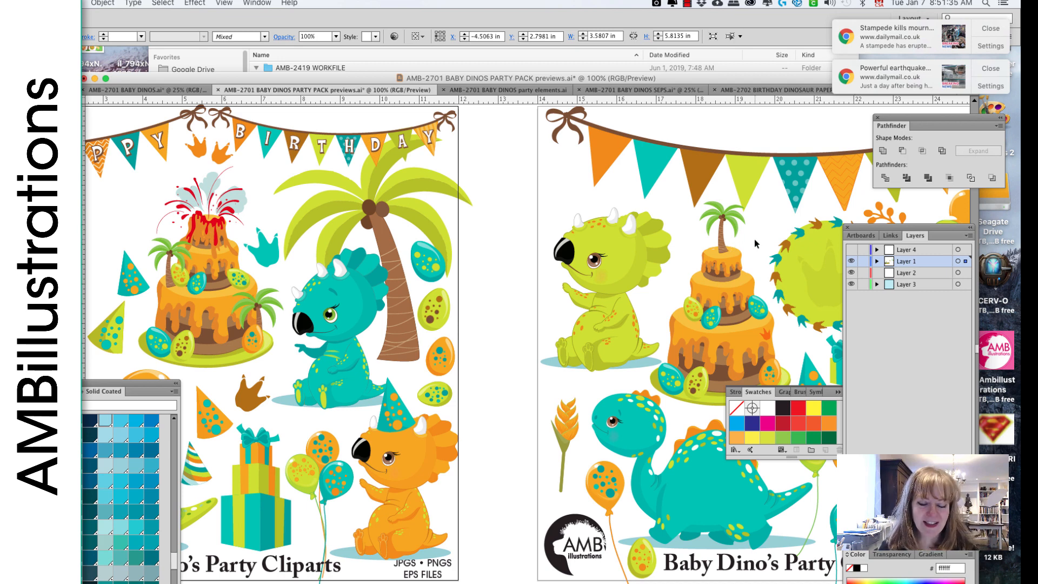
scroll(741, 230, right, 3)
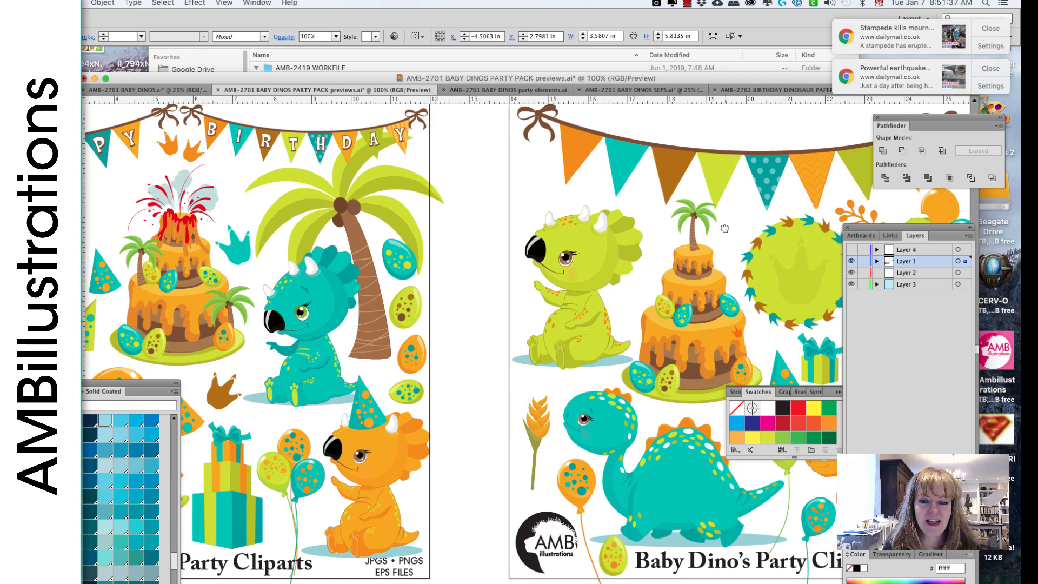
scroll(750, 243, down, 3)
scroll(750, 243, left, 2)
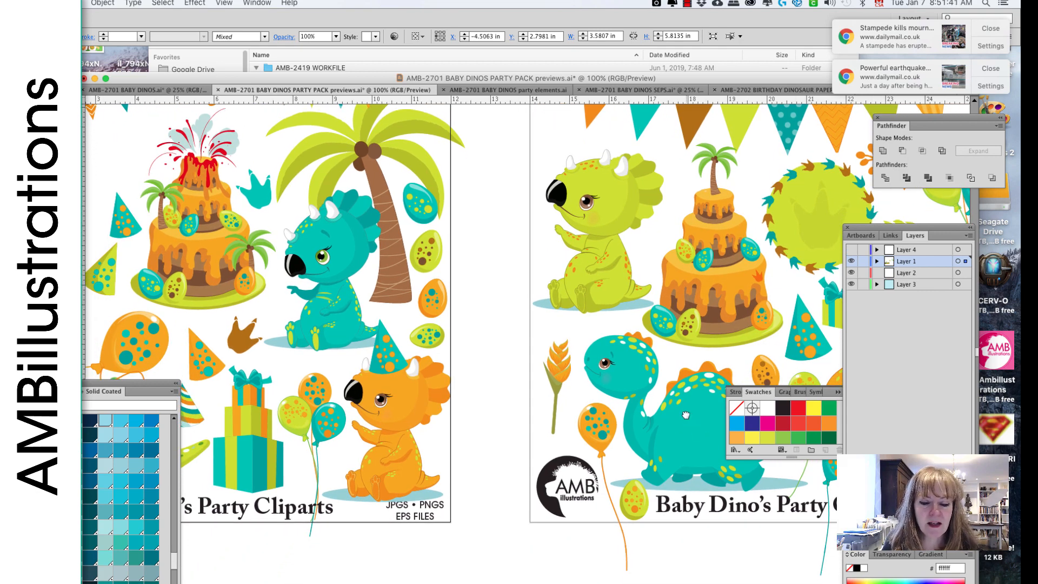
drag(686, 417, 614, 408)
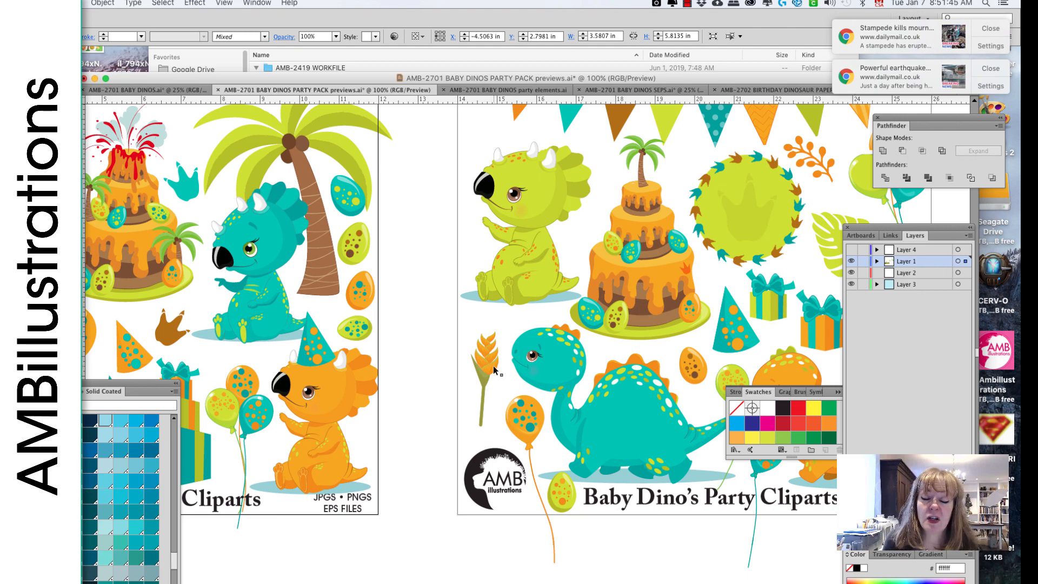
drag(597, 291, 510, 301)
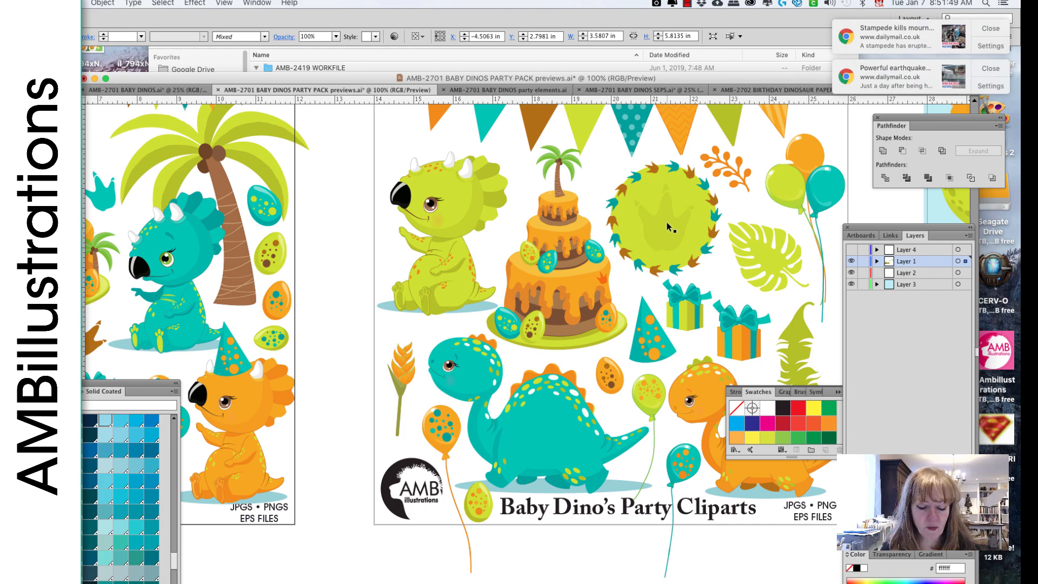
key(super+equal)
drag(710, 200, 514, 346)
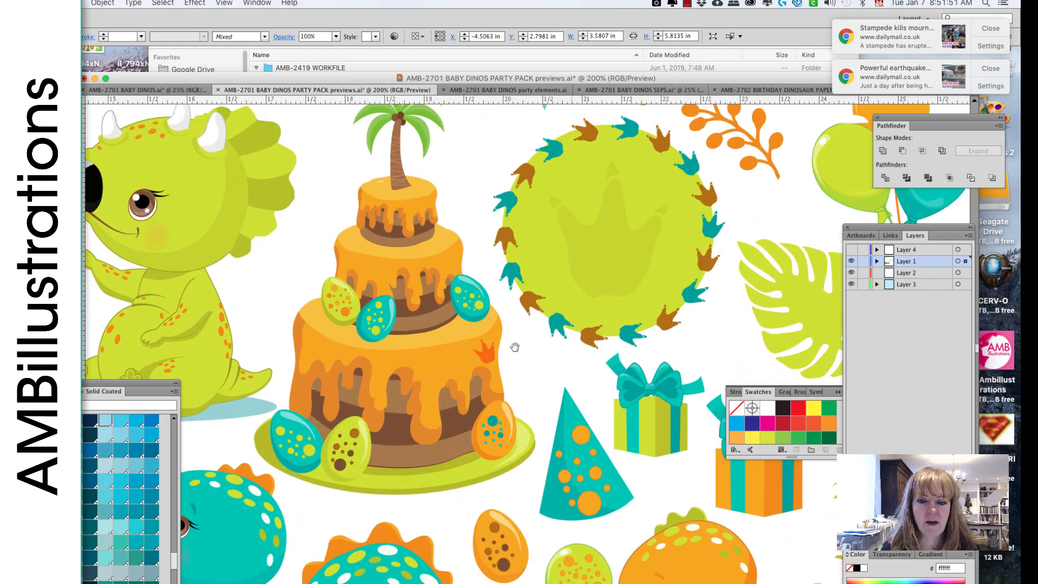
key(super+minus)
key(super+minus)
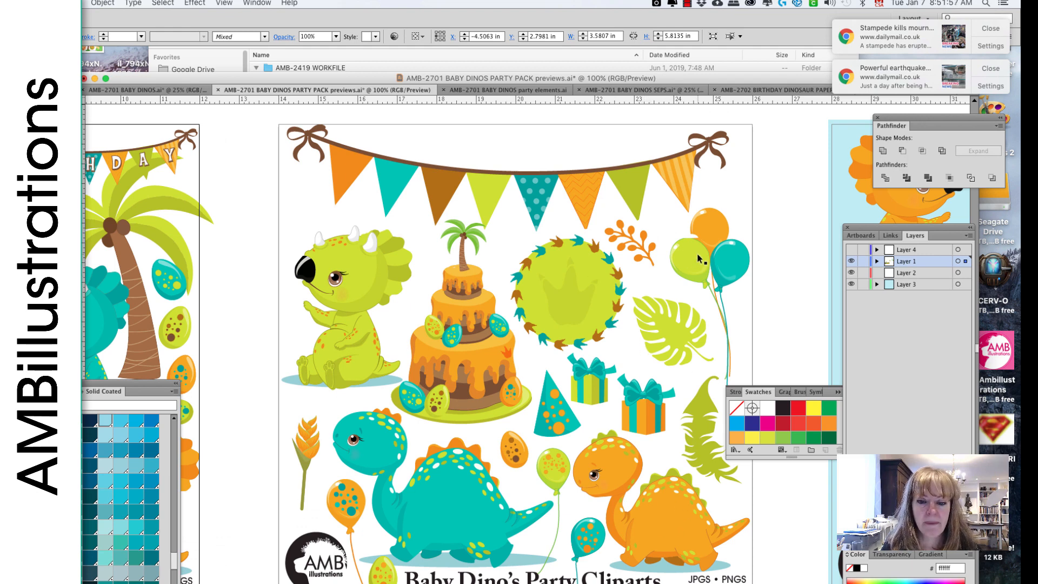
Step: Move the white cloud shape up onto the bunting of the second preview and send it to the back of the stacking order
drag(669, 235, 656, 217)
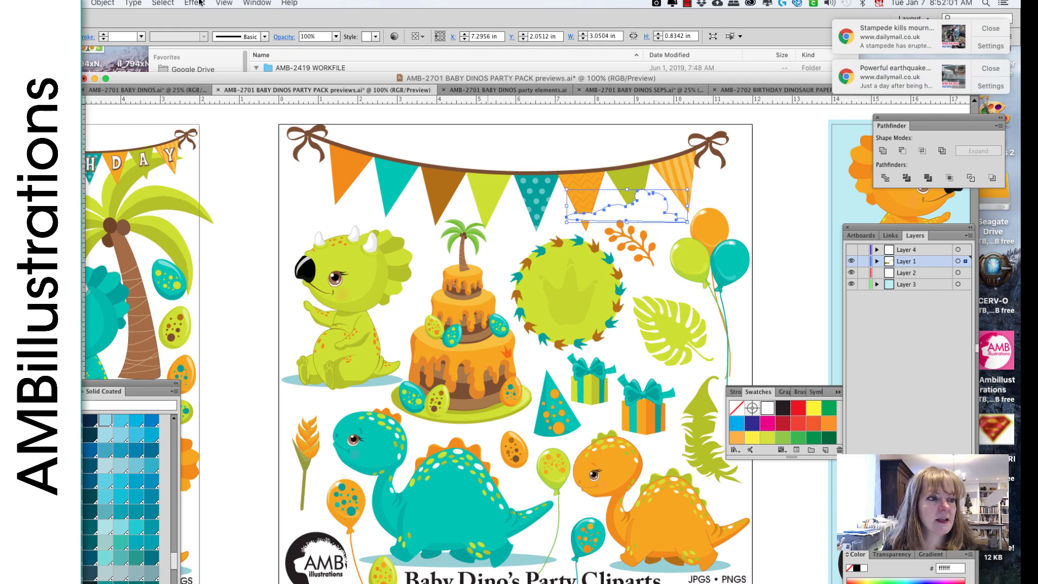
click(101, 2)
mouse_move(114, 26)
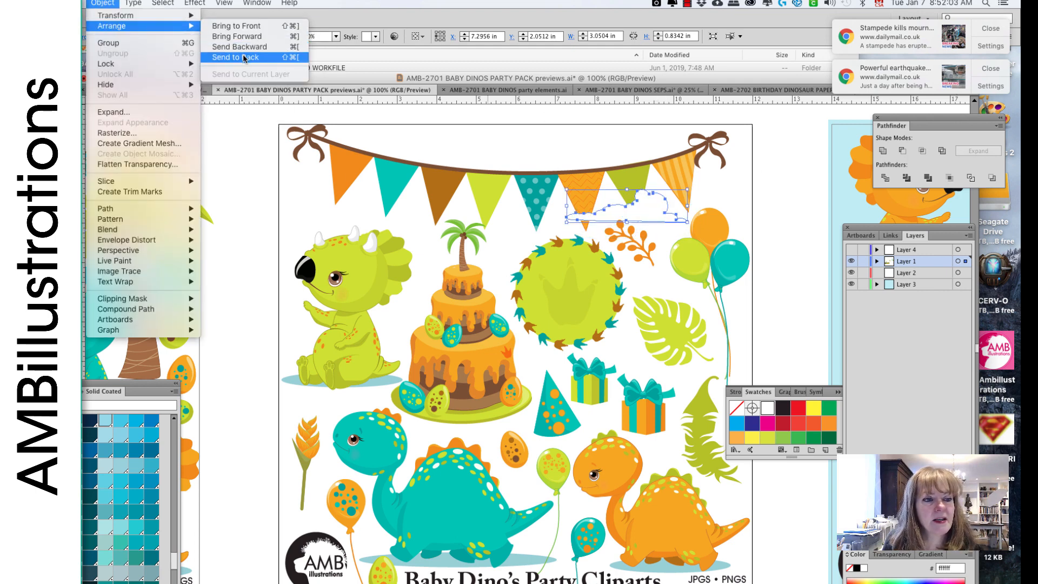
click(772, 158)
Step: On the third preview artboard, send the blue shadow ellipse under the green cracked eggshell to the back of the stacking order
drag(771, 191, 630, 180)
drag(628, 222, 370, 205)
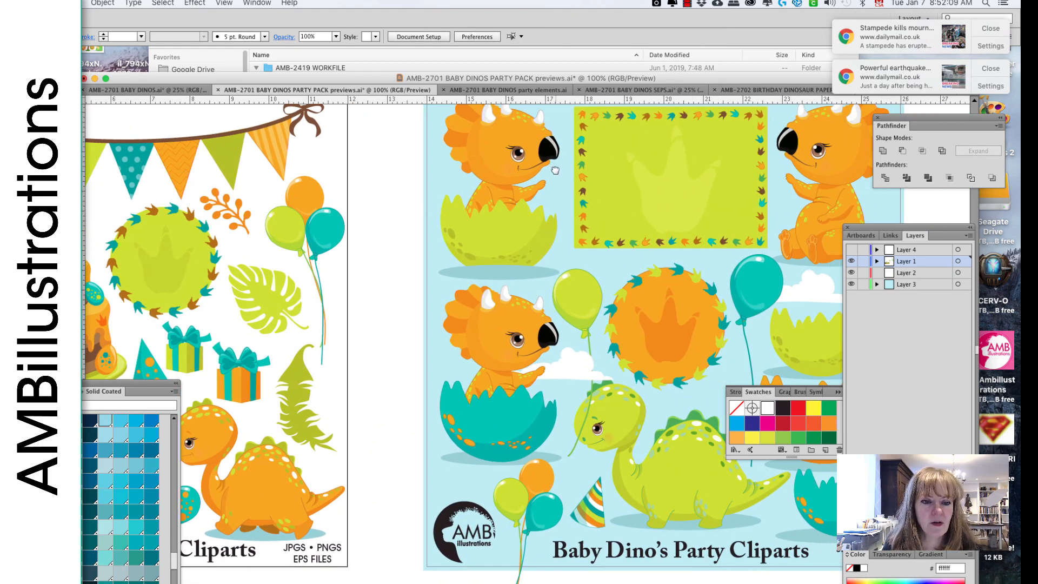
scroll(542, 204, up, 2)
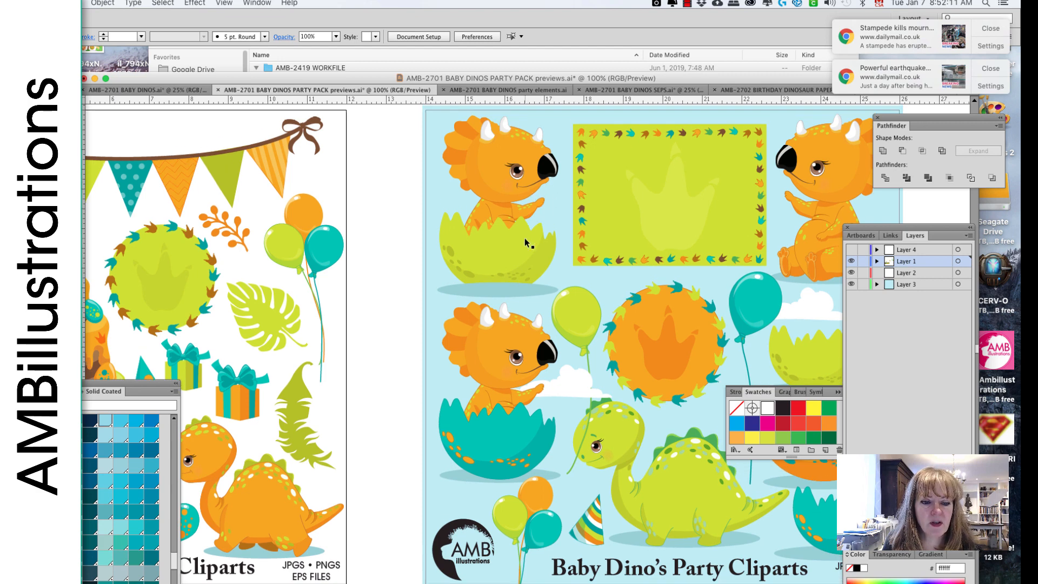
click(505, 292)
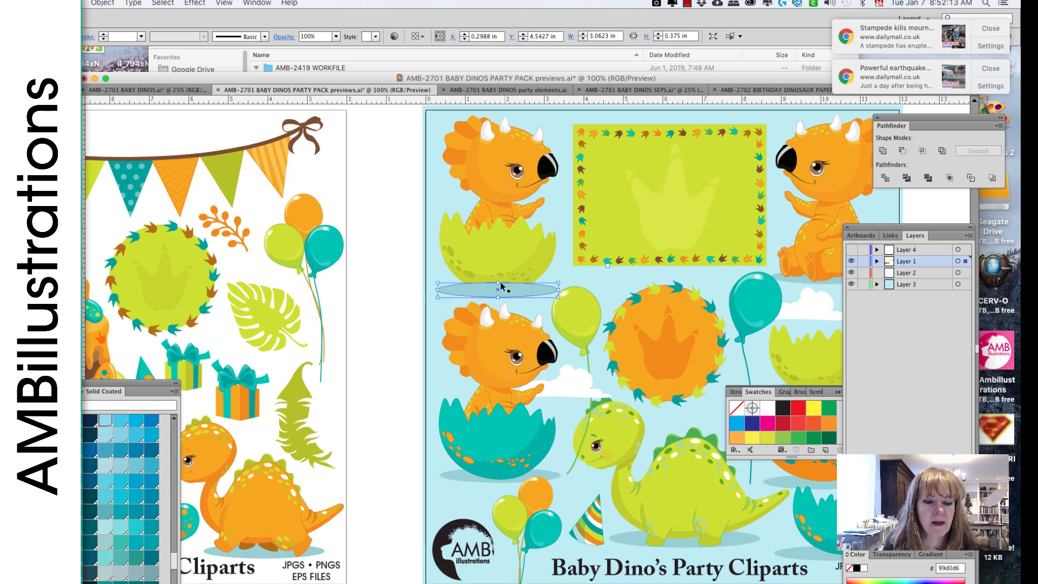
click(103, 2)
mouse_move(108, 26)
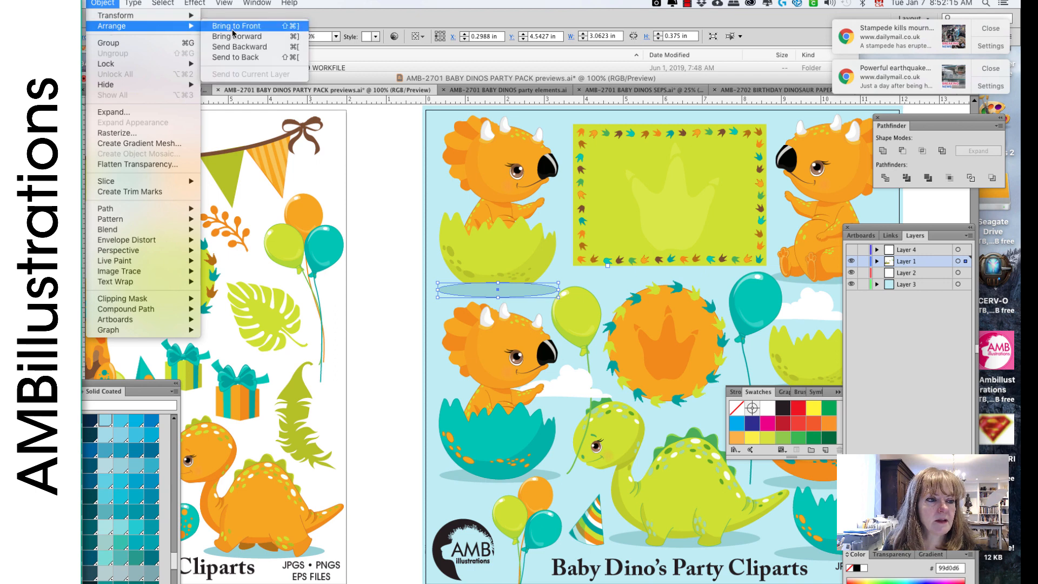
click(244, 57)
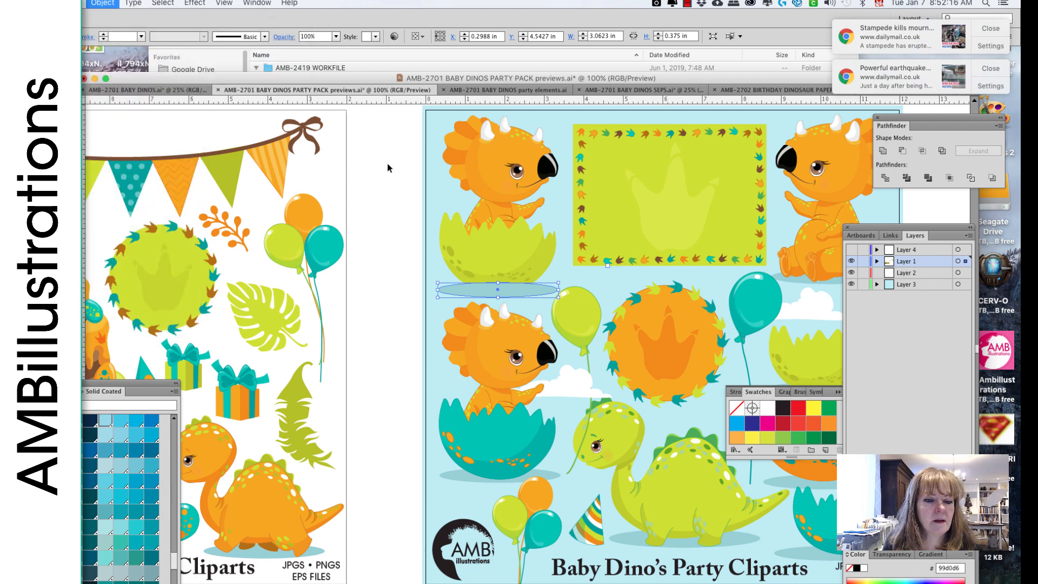
click(409, 210)
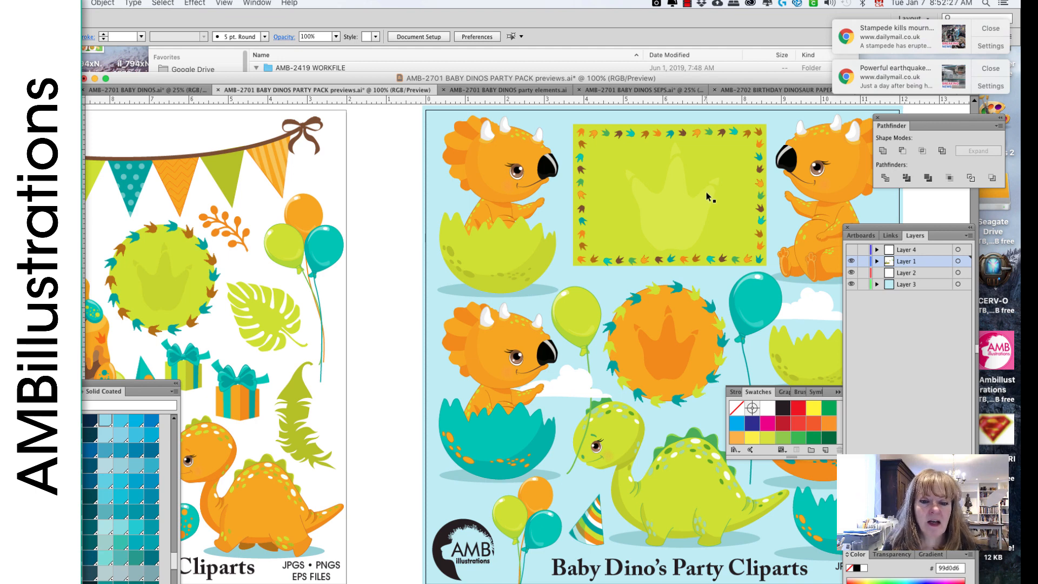
Step: Examine the rest of the third preview artboard, with its eggshells, balloons and green dinosaur, and compare all three previews side by side
scroll(706, 192, right, 3)
scroll(706, 193, down, 1)
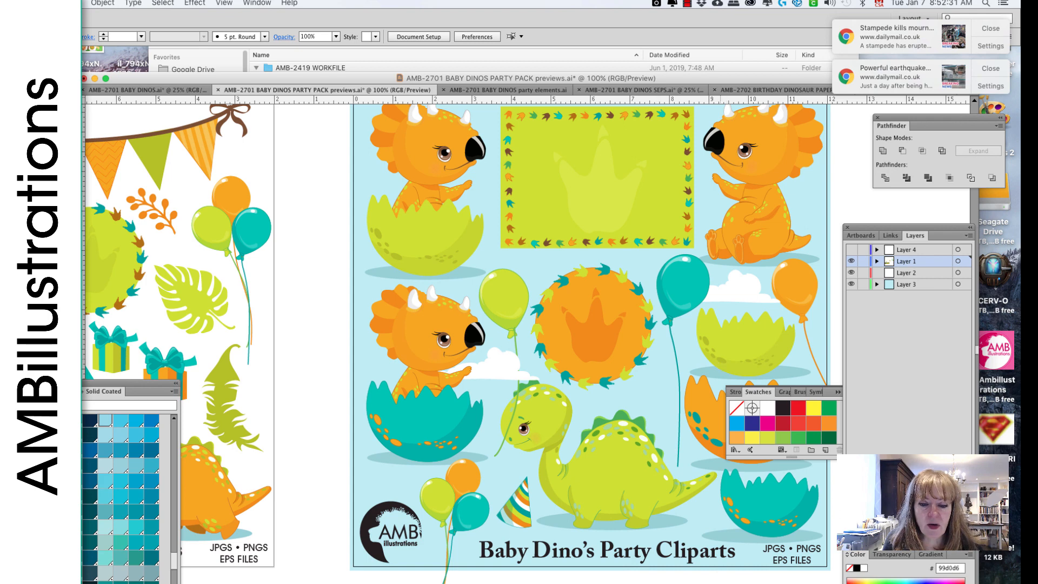
scroll(537, 251, down, 2)
scroll(537, 250, right, 2)
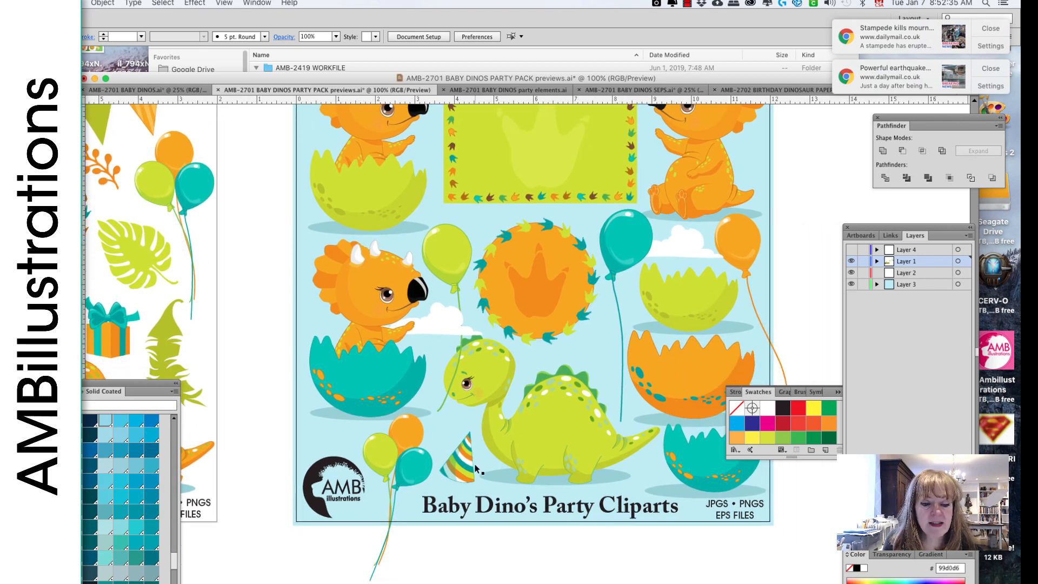
drag(377, 335, 639, 322)
drag(472, 326, 581, 325)
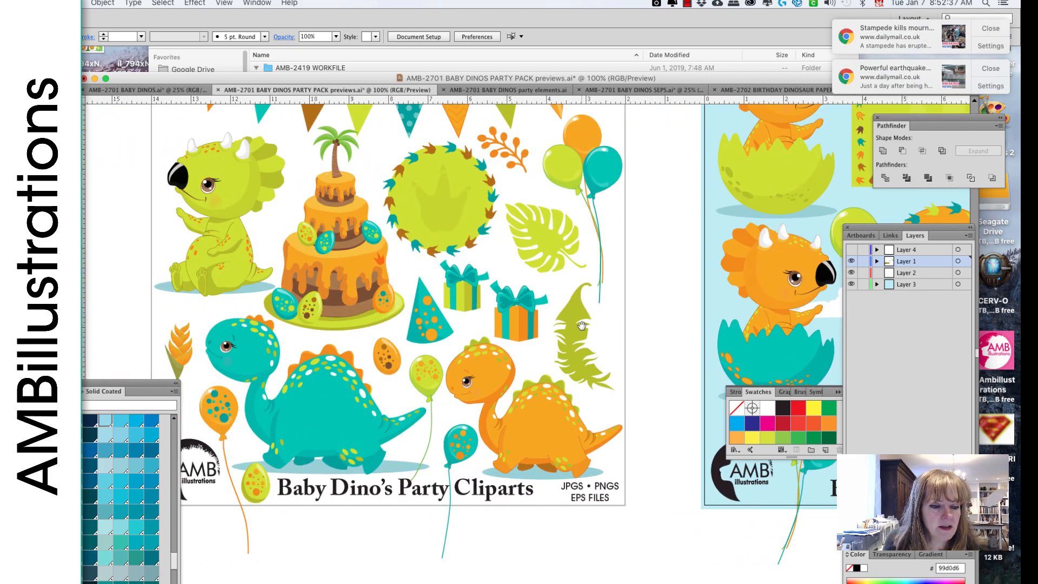
key(super+minus)
key(super+minus)
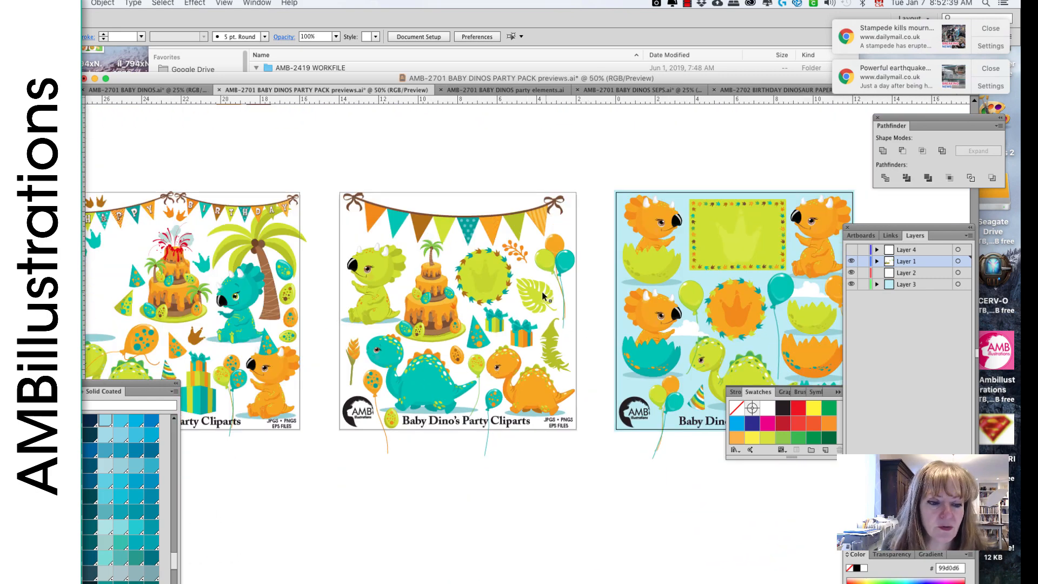
drag(574, 270, 635, 238)
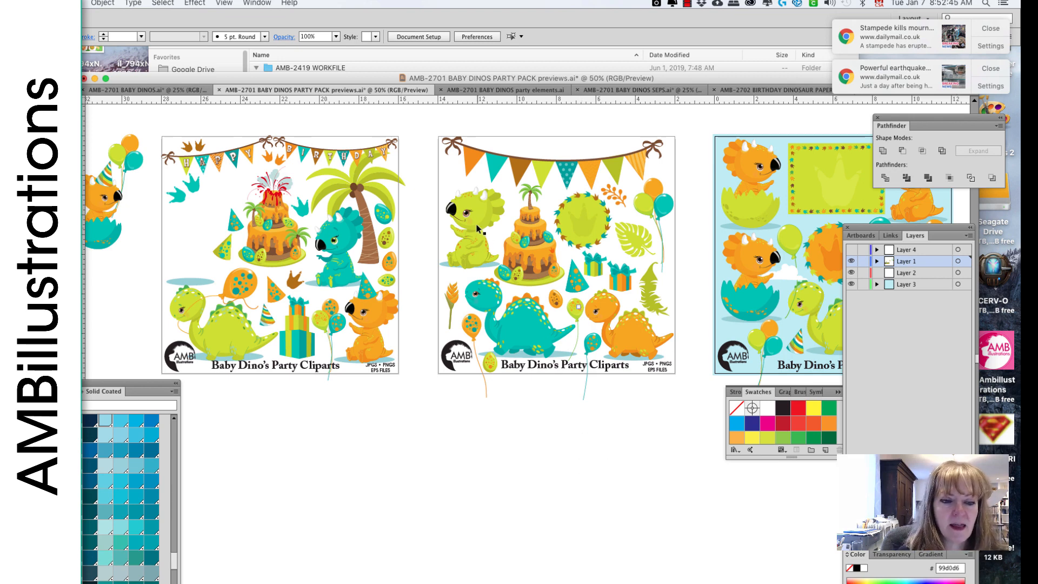
Step: Move the green triceratops onto the blank canvas below the second preview and set the third preview's lower teal cracked eggshell over its lower body
drag(478, 230, 514, 457)
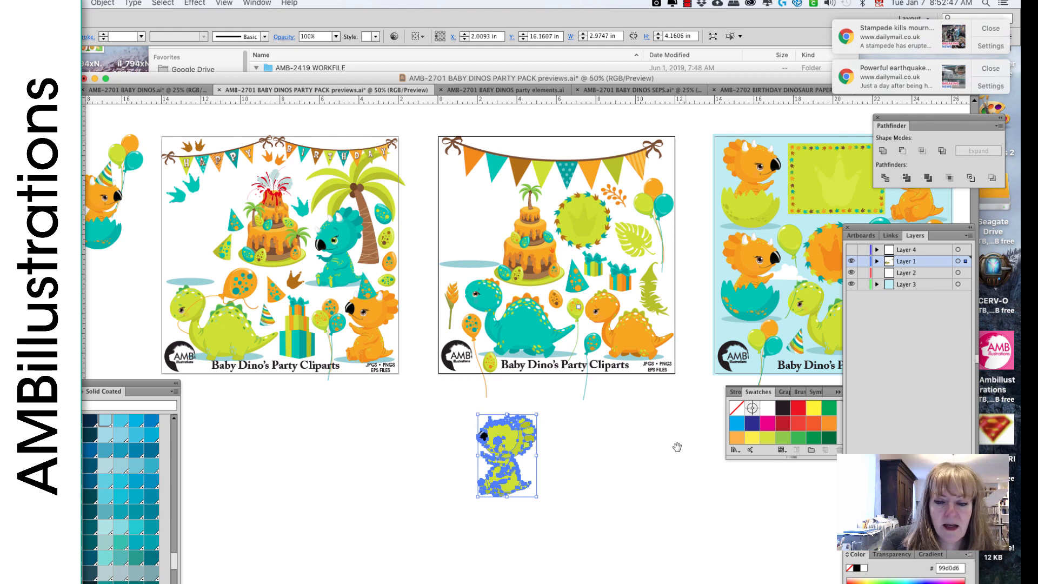
drag(676, 447, 526, 390)
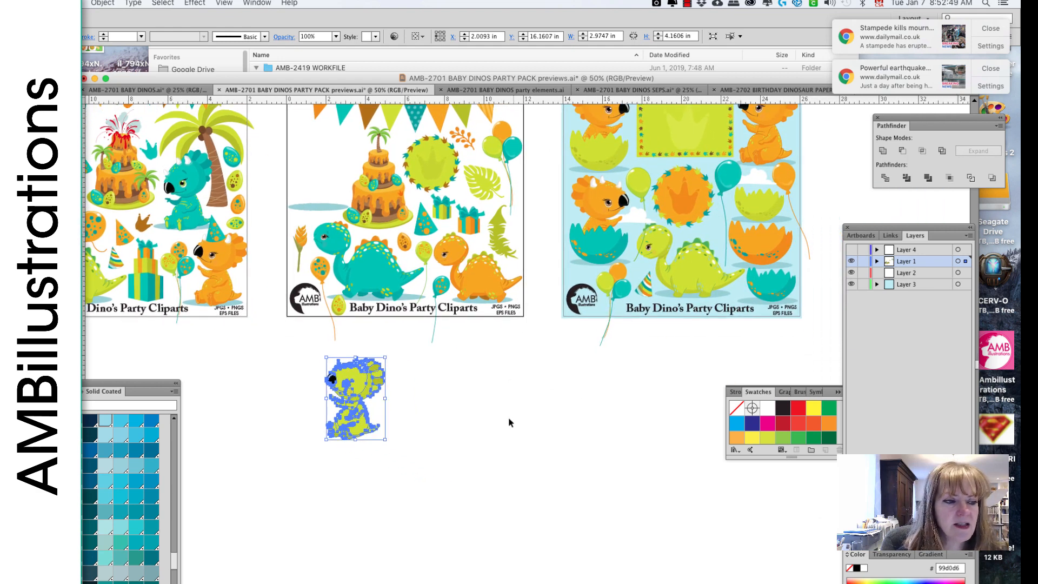
drag(773, 286, 387, 413)
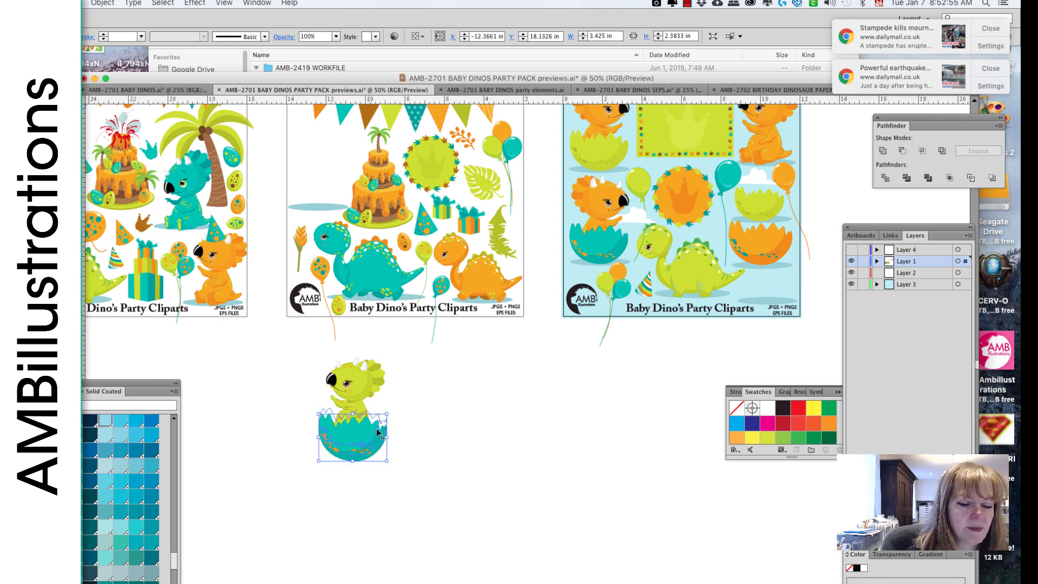
click(425, 368)
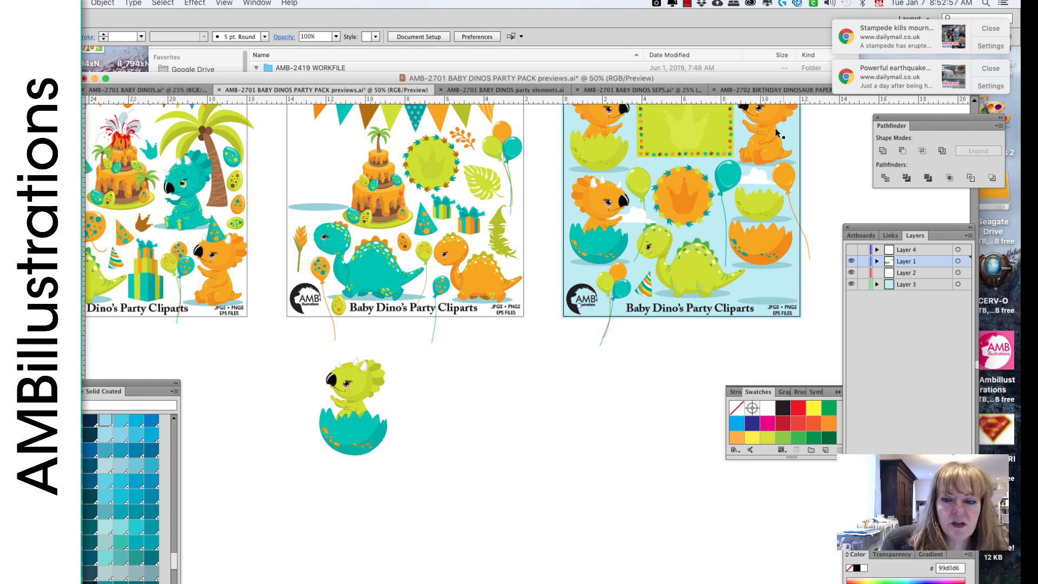
Step: Move the orange hatching dinosaur with balloons beside the green hatching triceratops, to about X -16.1 in, Y 16.1 in
scroll(586, 378, left, 10)
scroll(586, 377, up, 2)
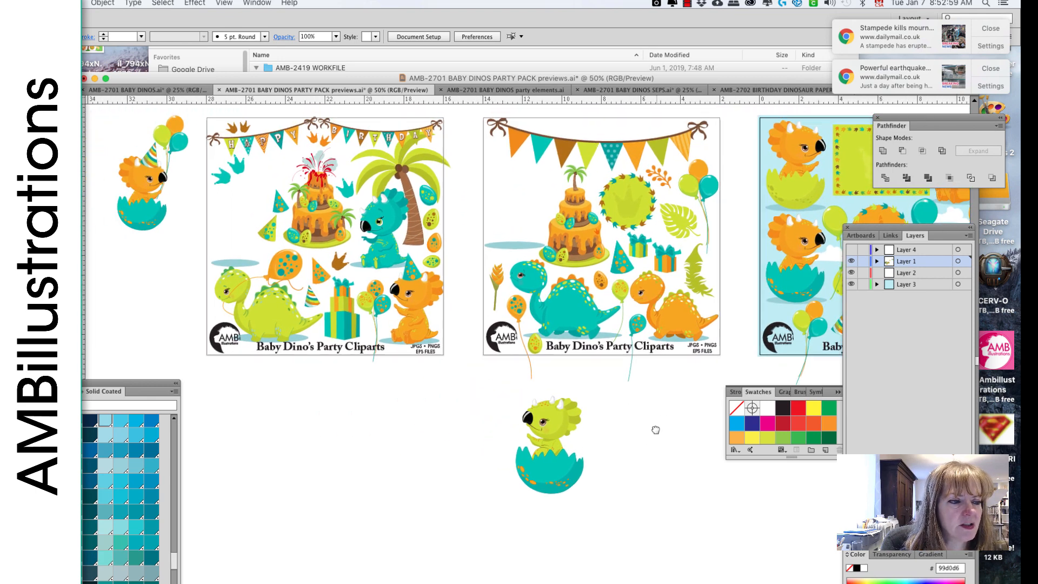
drag(170, 245, 492, 505)
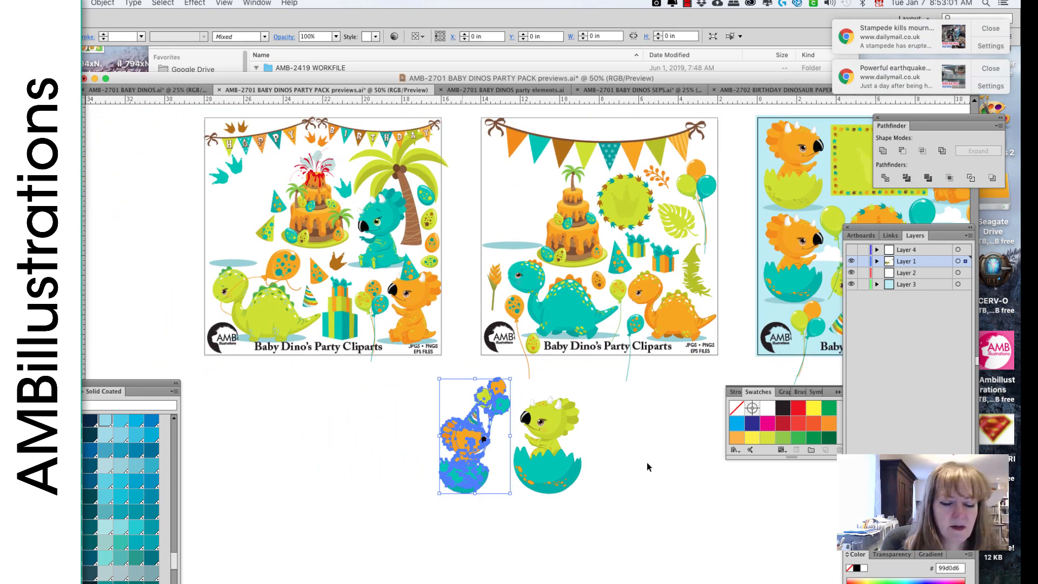
drag(629, 463, 514, 429)
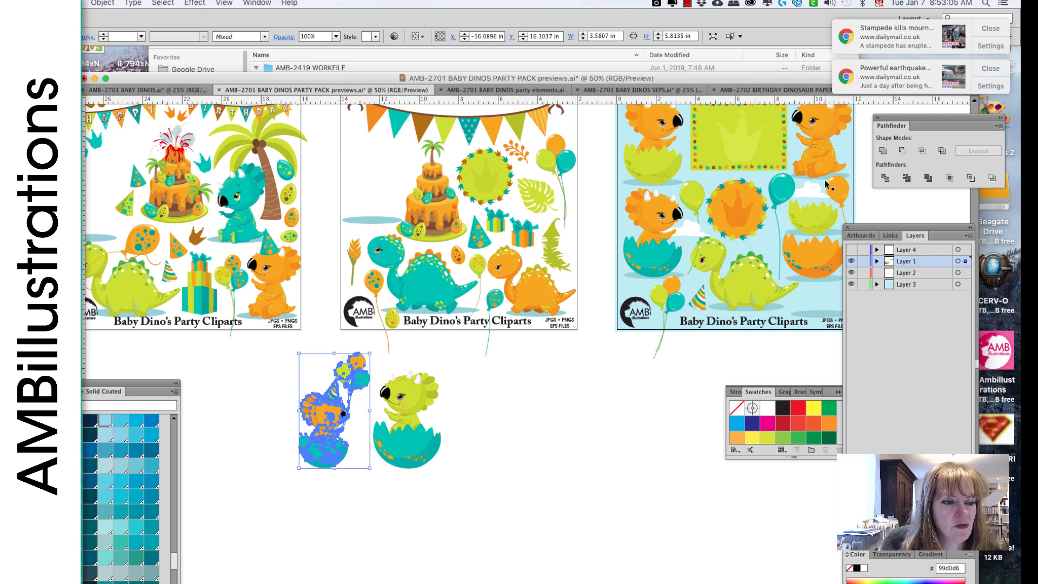
Step: Move the teal triceratops off the first preview onto the blank canvas and set the third preview's empty green eggshell over its lower body
click(246, 230)
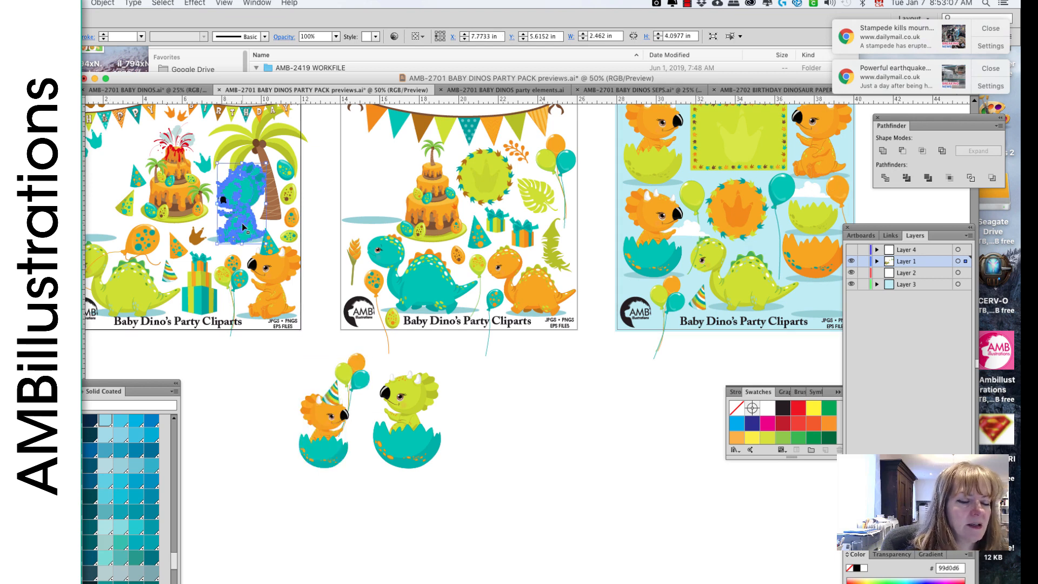
drag(247, 230, 540, 431)
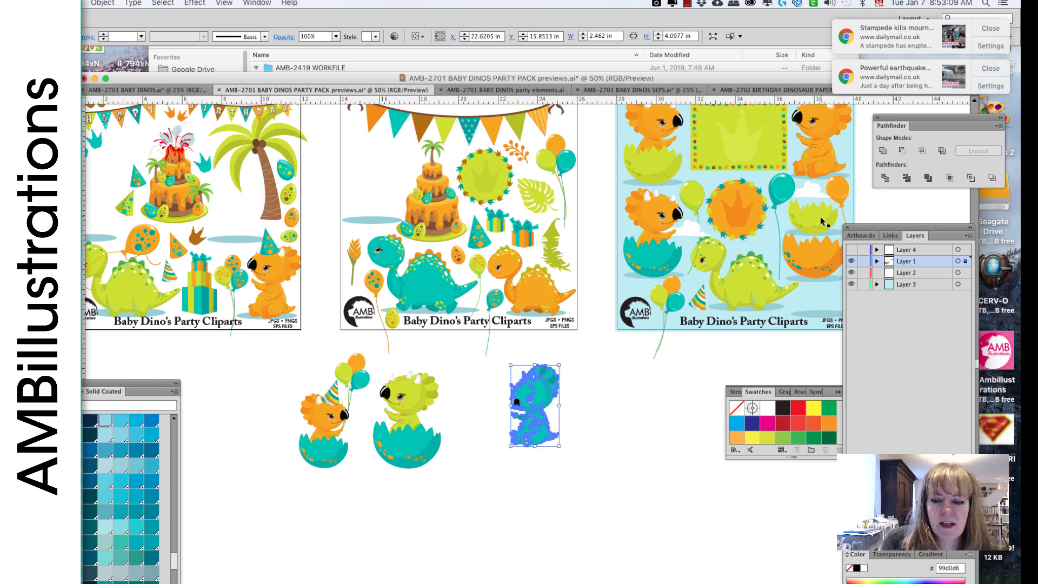
drag(819, 224, 565, 420)
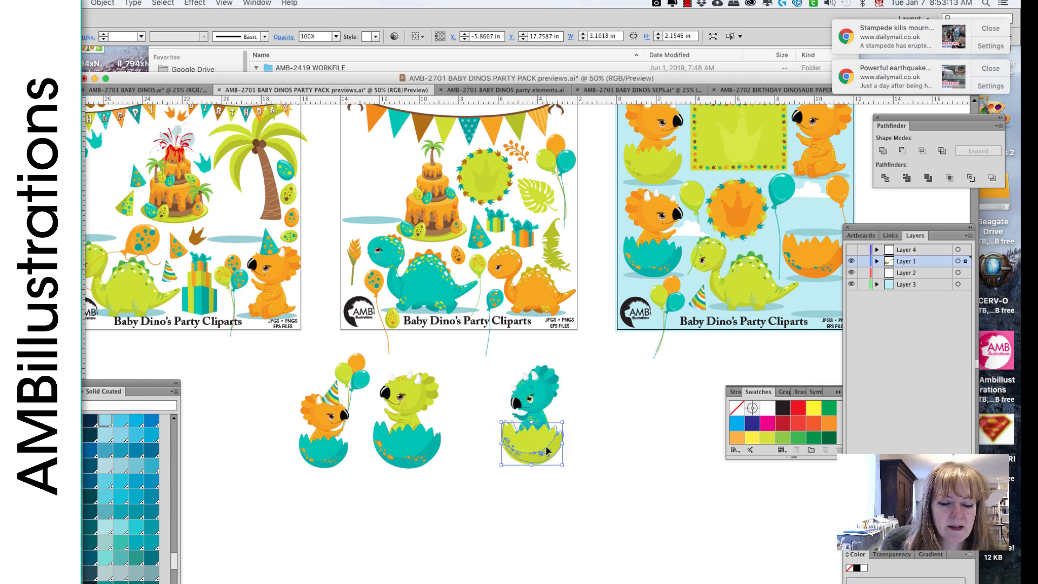
Step: Move the bunch of three spotted balloons from the first preview to the hand of the teal hatching triceratops
key(super+equal)
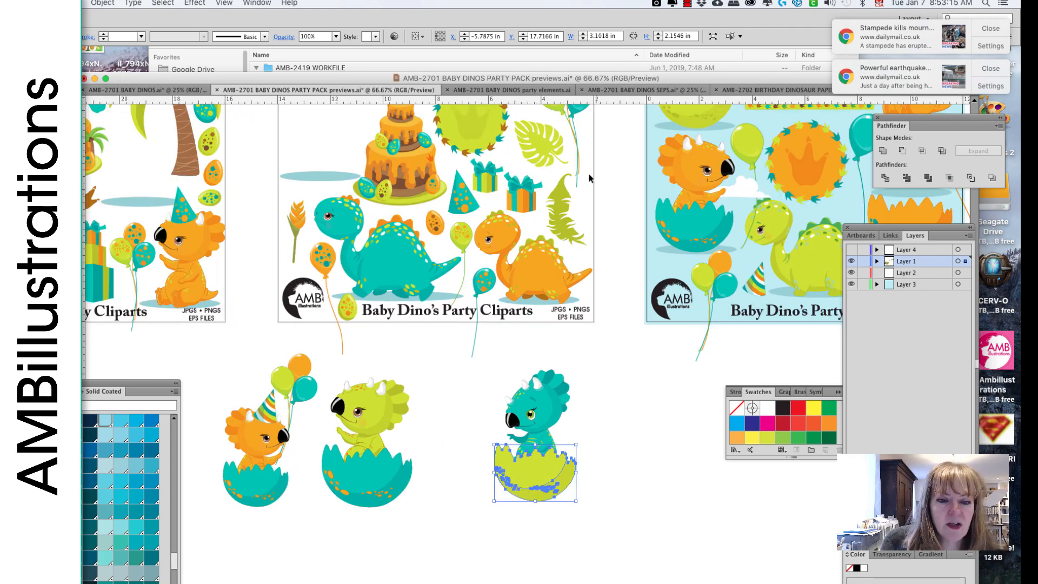
key(space)
drag(598, 362, 706, 384)
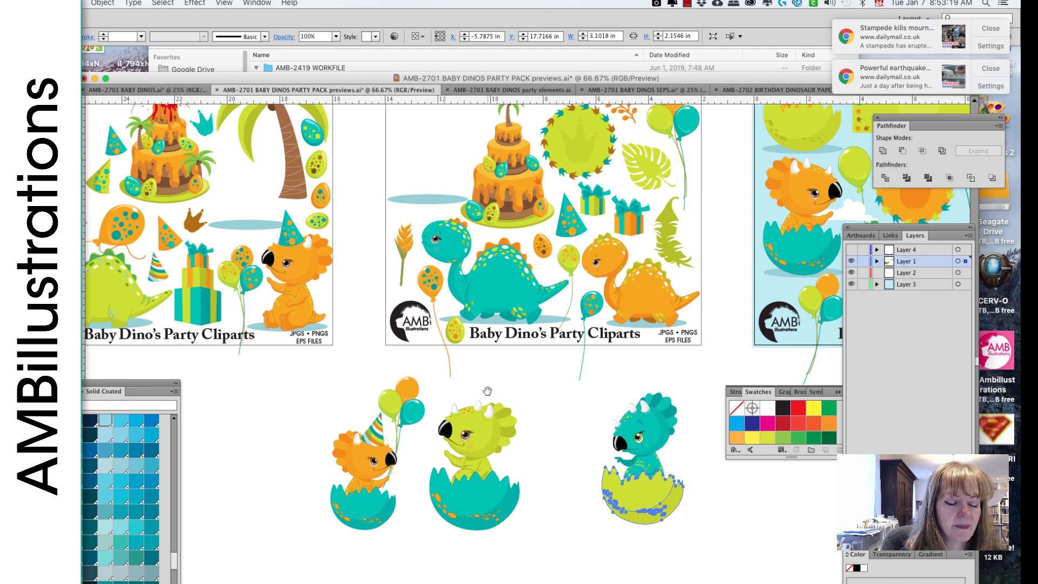
drag(243, 277, 668, 399)
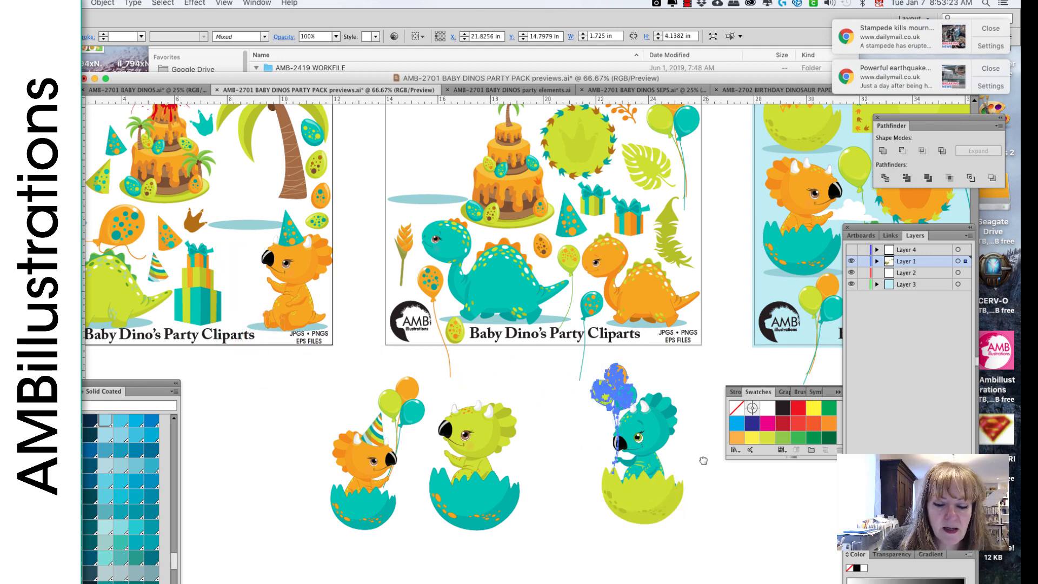
Step: Nudge the spotted balloon bunch into place on the teal triceratops and send it to the back of the stacking order
key(space)
drag(699, 456, 617, 360)
key(super+=)
key(space)
drag(531, 316, 533, 318)
click(102, 3)
mouse_move(140, 25)
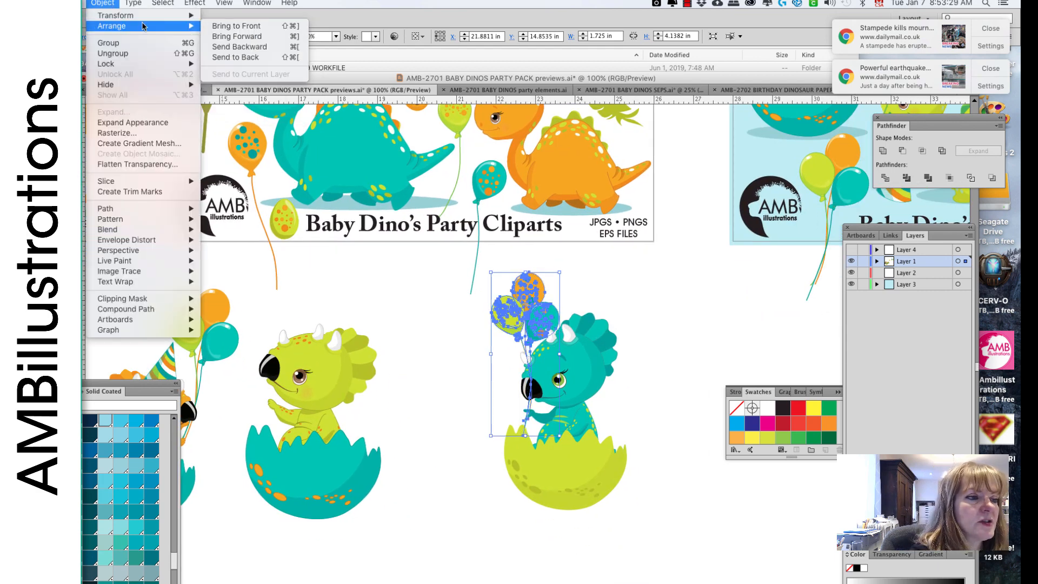
click(248, 56)
click(636, 426)
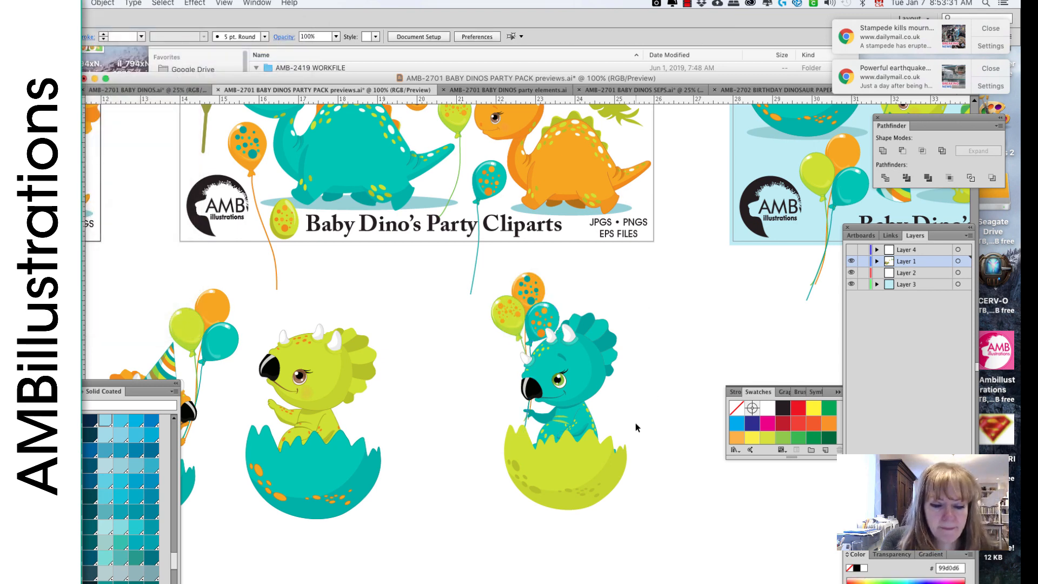
Step: Tilt the spotted balloons away from the teal triceratops's head and enlarge them to about 2.28 by 5.38 in, keeping the strings at its hand
drag(544, 312, 544, 298)
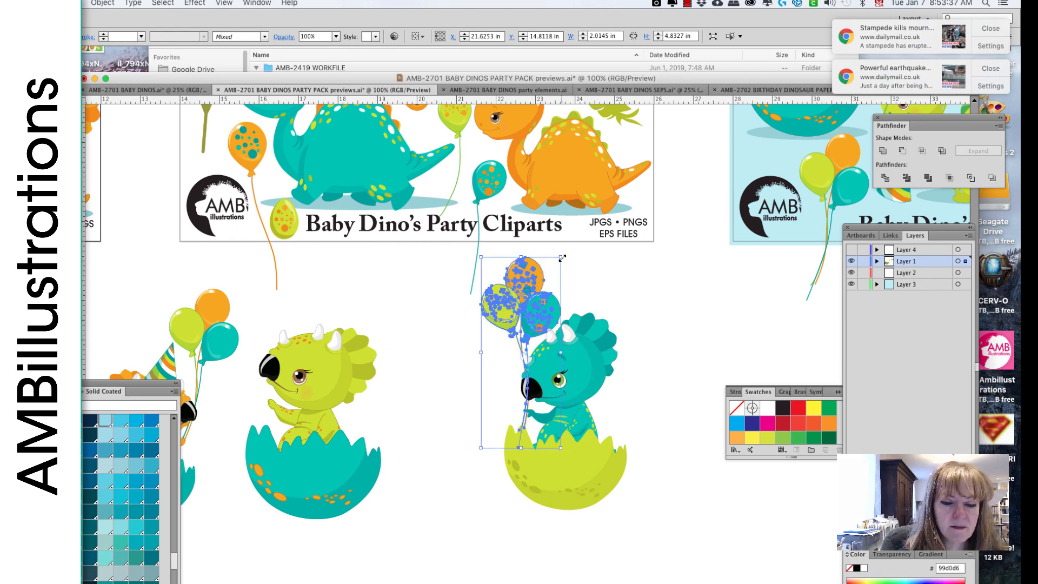
drag(563, 258, 564, 253)
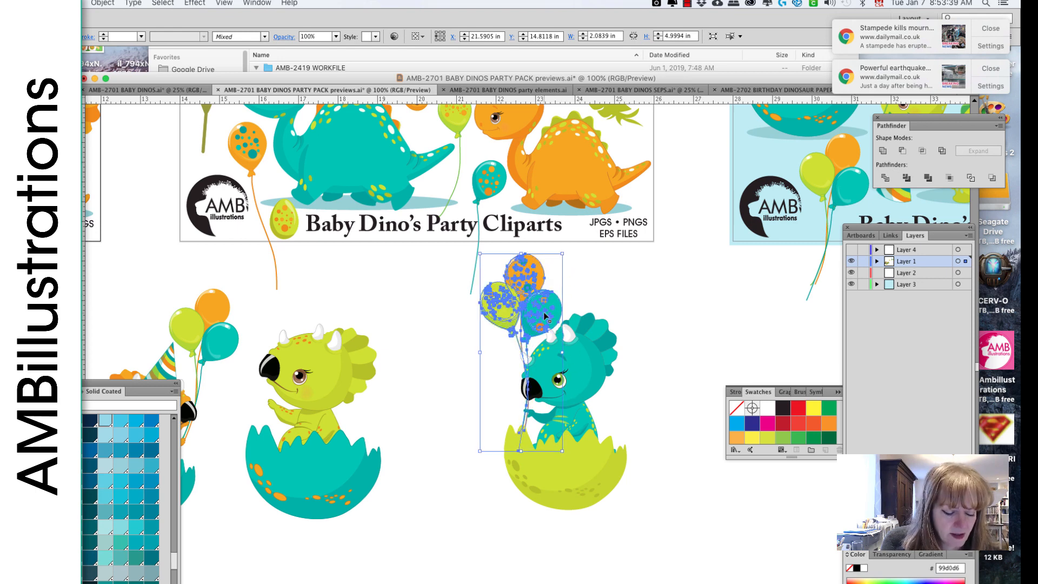
key(r)
drag(545, 312, 540, 304)
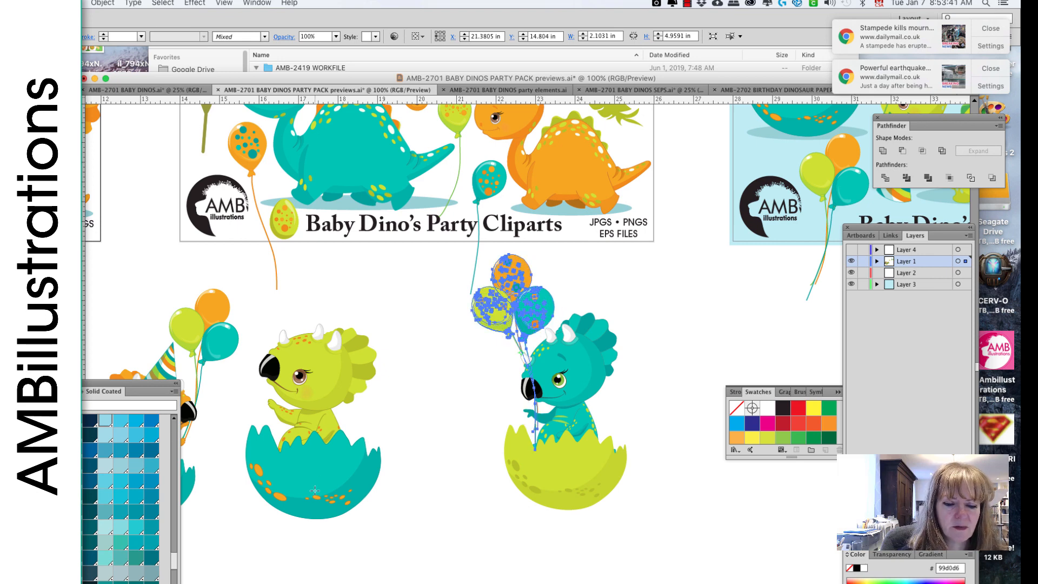
key(v)
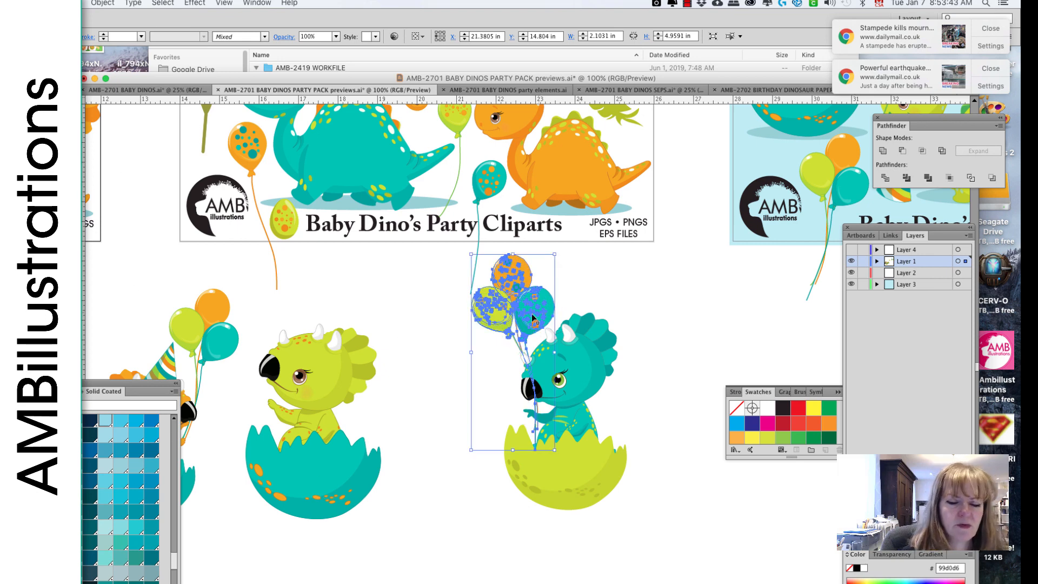
drag(533, 318, 526, 321)
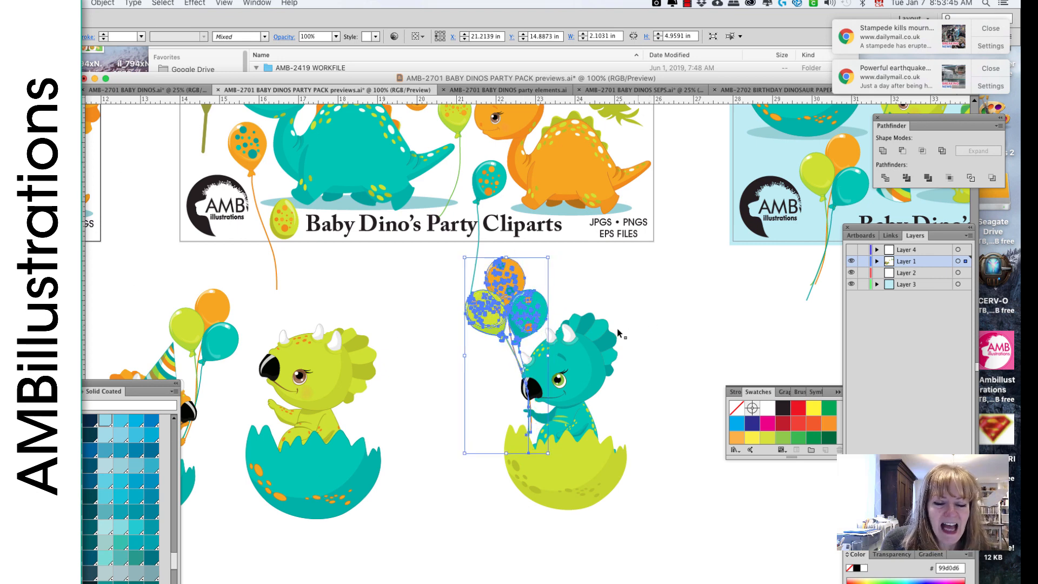
drag(548, 258, 550, 249)
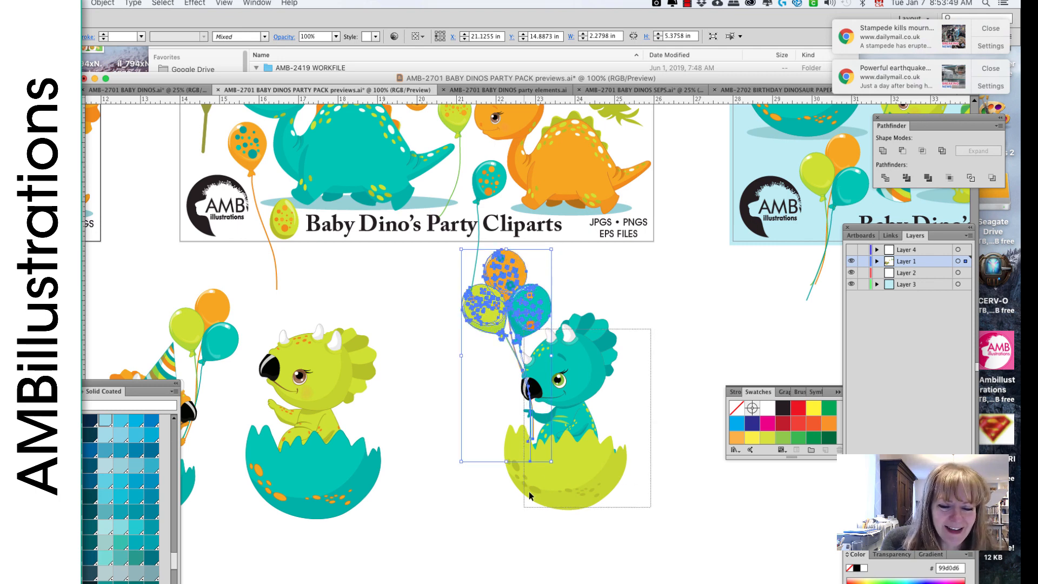
Step: Move the teal hatching triceratops together with its eggshell and balloons farther from the green hatching triceratops
shift+click(573, 489)
drag(573, 489, 633, 520)
click(688, 382)
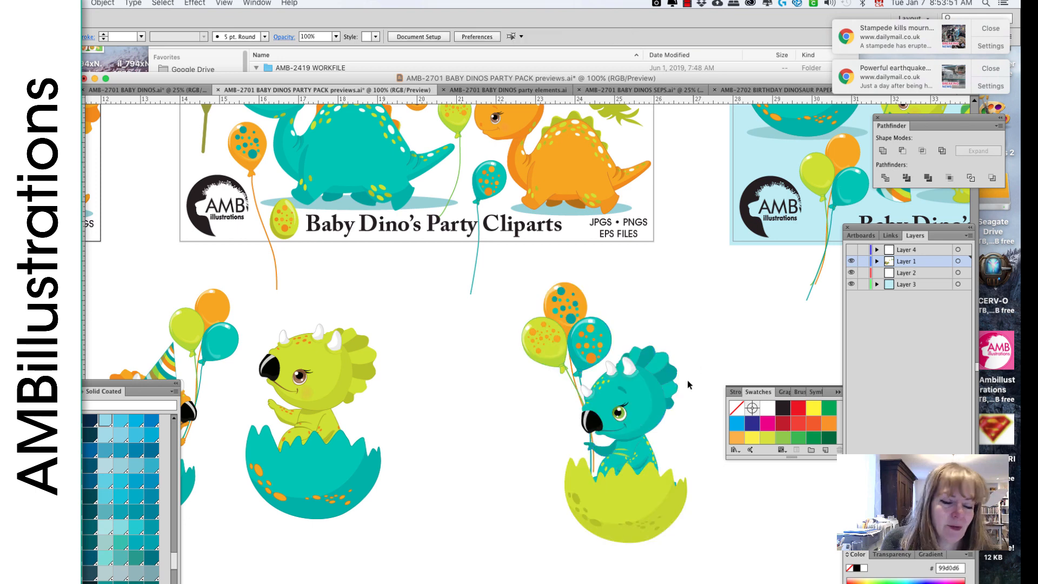
Step: Move the spotted balloon bunch into the gap between the green and teal hatching dinosaurs, at about X 19.5 in, Y 17.8 in
key(super+minus)
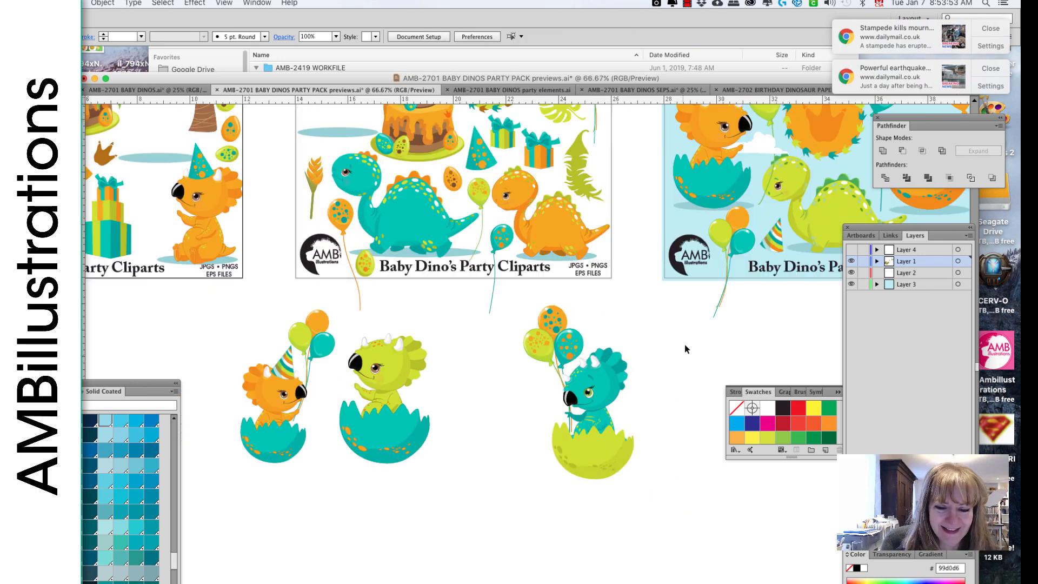
click(569, 347)
drag(569, 347, 487, 402)
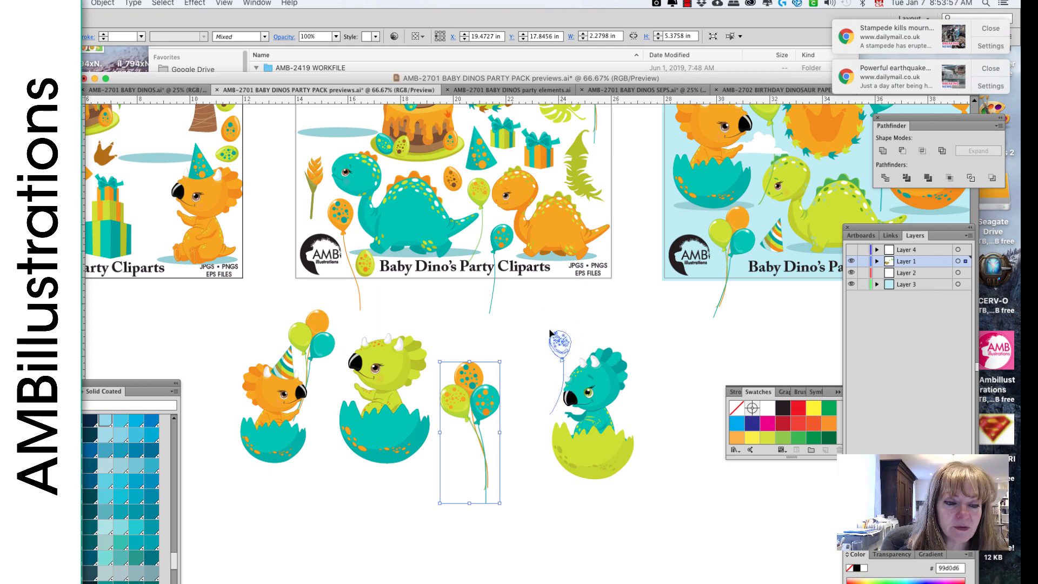
Step: Place the orange spotted balloon with its string at the teal triceratops's hand, moving the lime eggshell off the dinosaur to the space below
drag(485, 204, 562, 323)
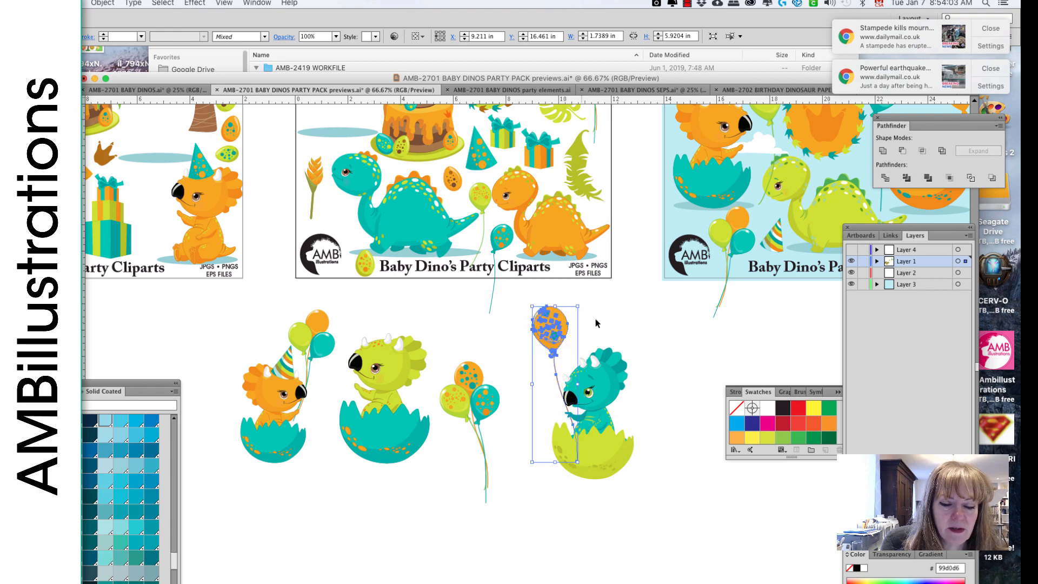
click(658, 329)
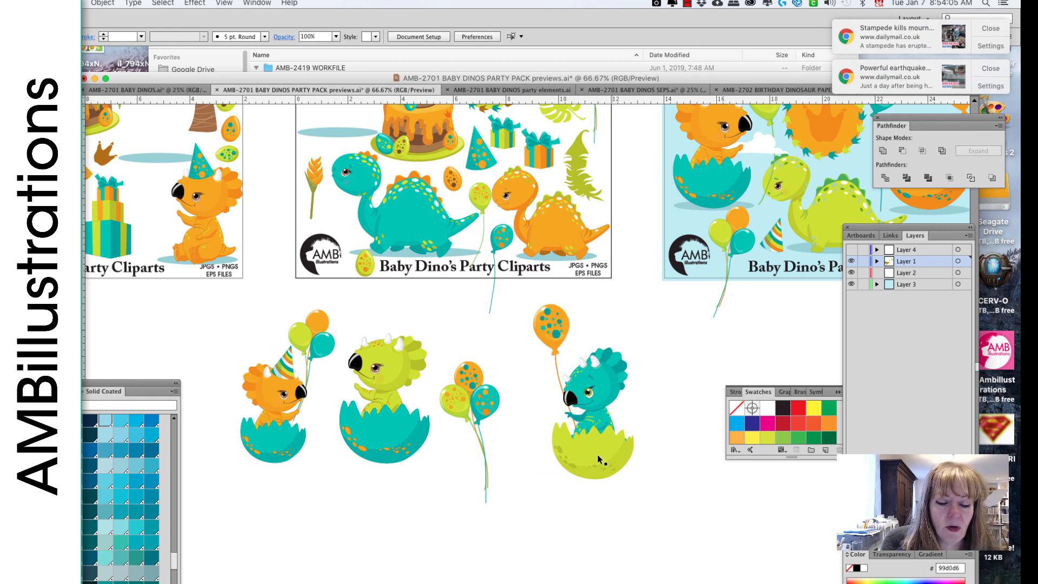
click(601, 460)
drag(600, 455, 537, 508)
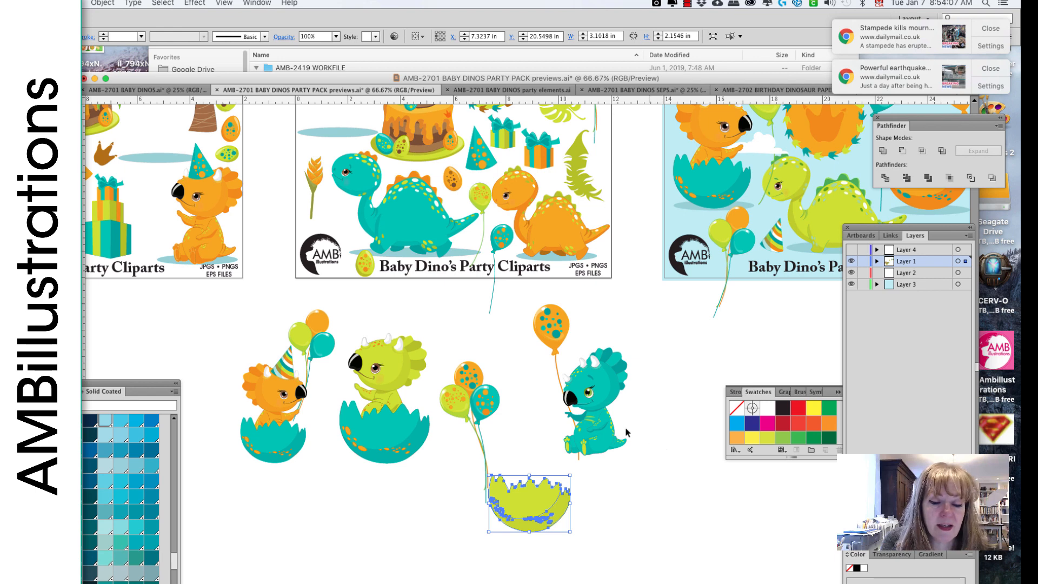
click(557, 339)
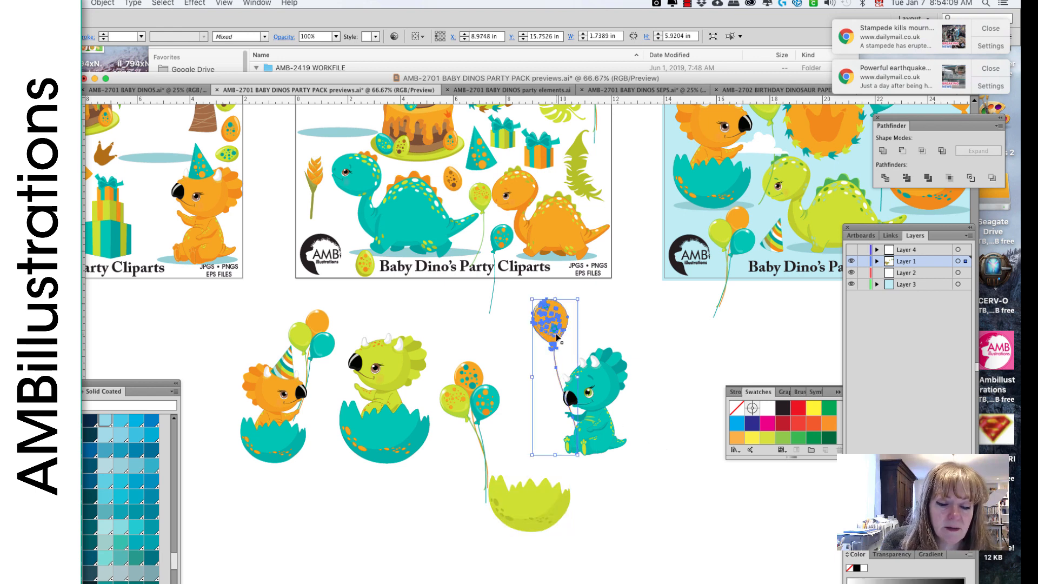
drag(554, 319, 551, 321)
click(642, 432)
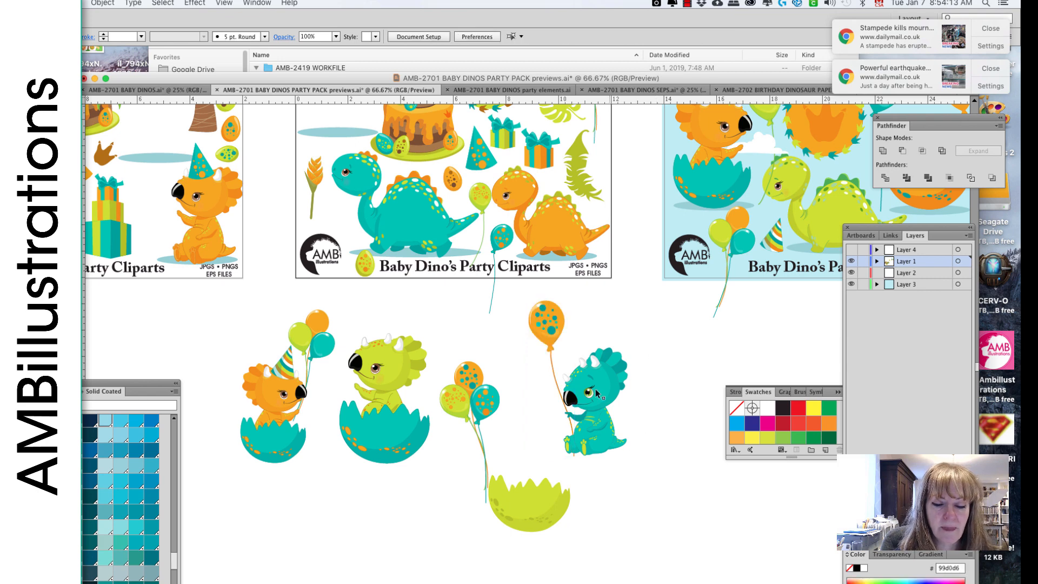
Step: Duplicate the lime eggshell and flip the copy upside down as a hat on the teal triceratops's head, about 2.5 by 2.03 in
click(548, 508)
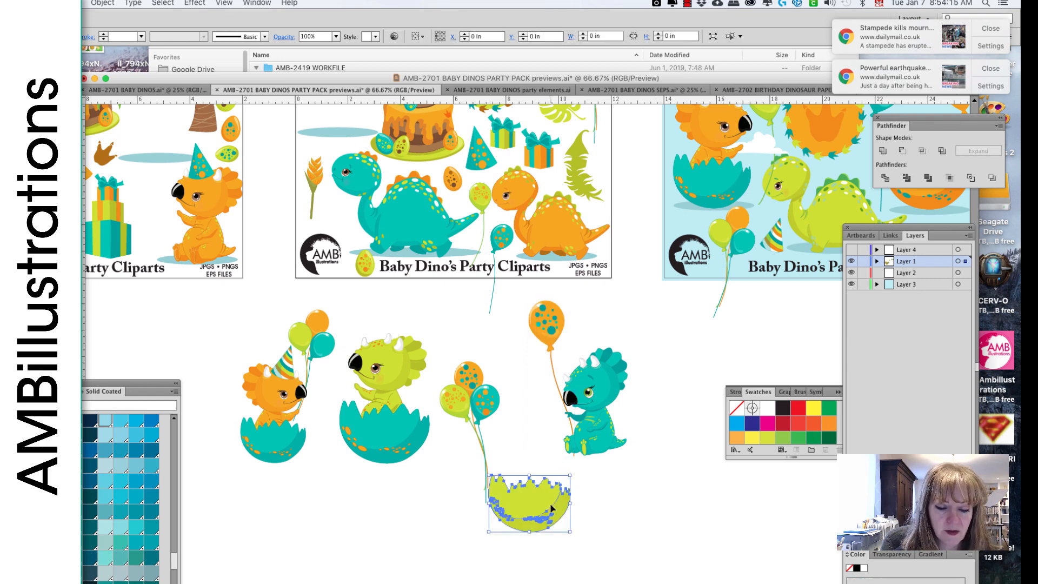
key(super+v)
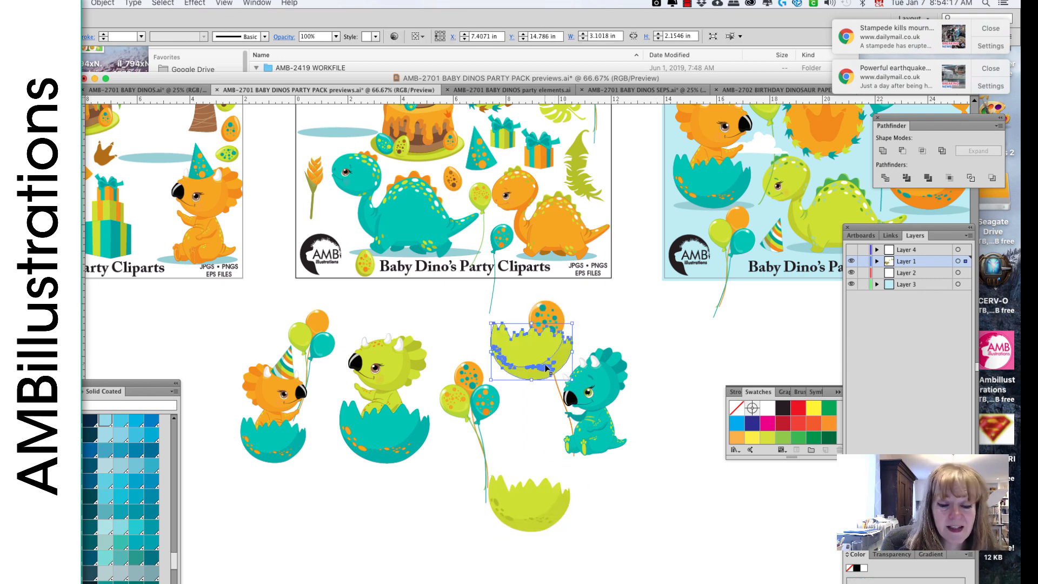
key(r)
drag(548, 374, 514, 327)
drag(566, 362, 623, 373)
key(v)
drag(637, 337, 628, 372)
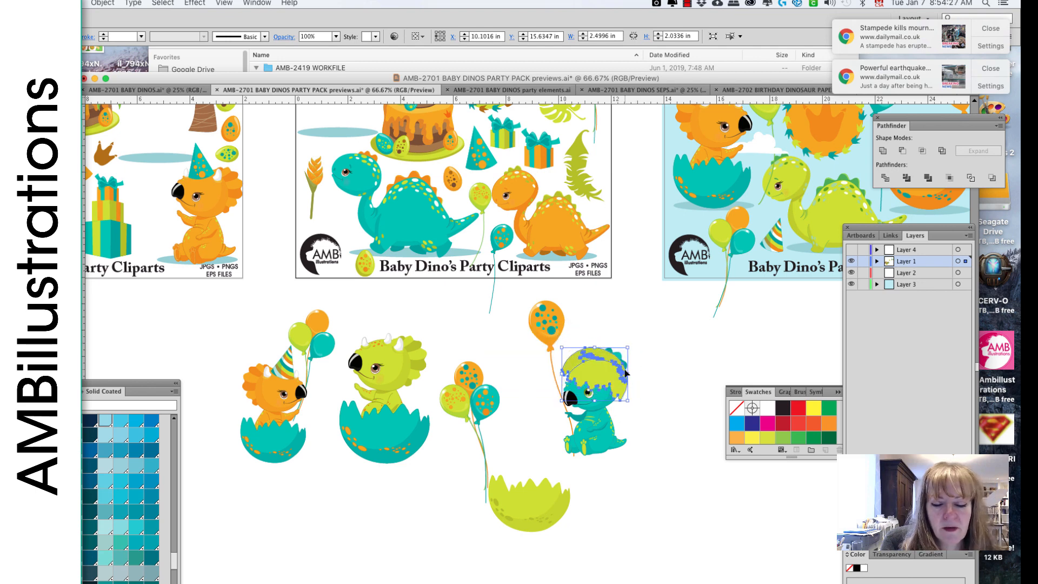
click(646, 358)
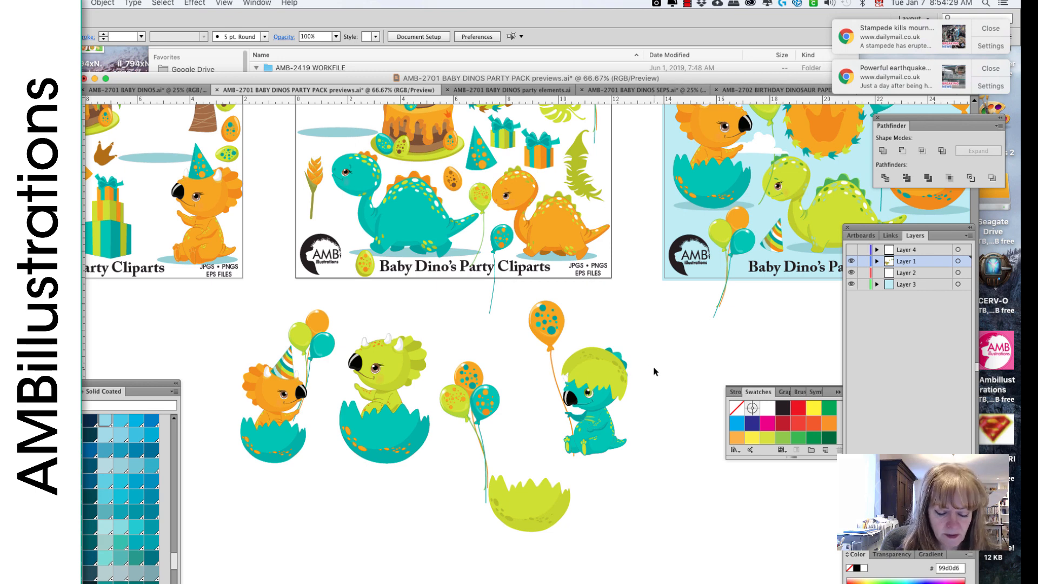
Step: Enlarge the eggshell hat to about 2.71 by 2.2 in and nudge it to cover the teal triceratops's frill
scroll(654, 371, up, 3)
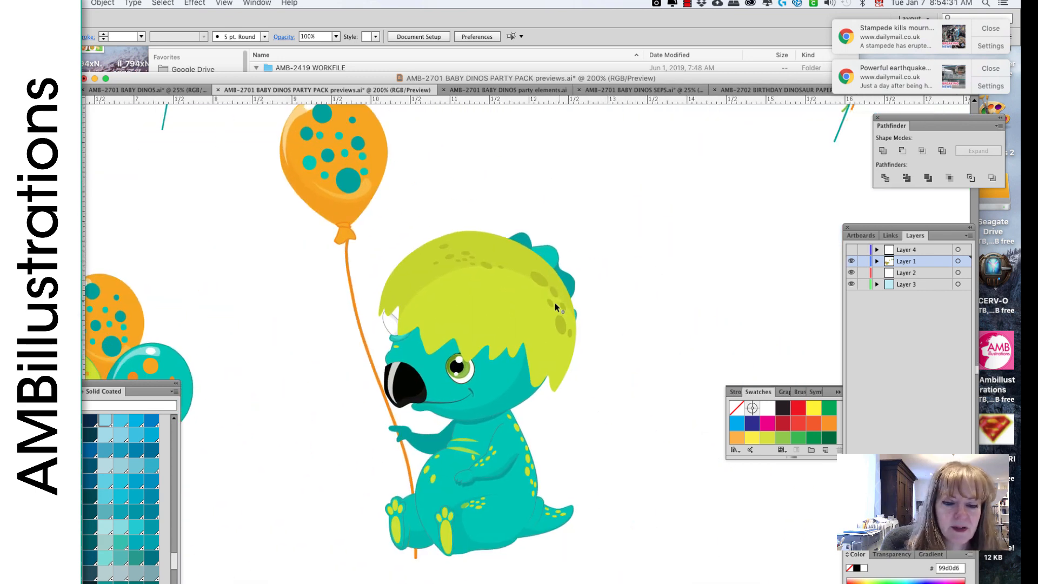
click(558, 308)
drag(577, 232, 589, 216)
drag(534, 310, 538, 311)
click(617, 232)
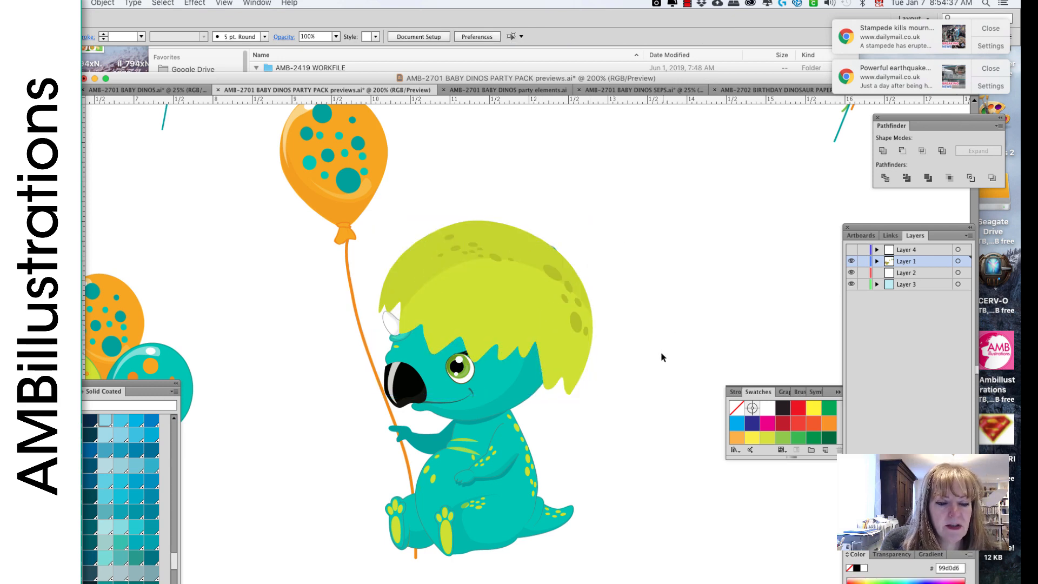
Step: Move the upside-down eggshell off the teal triceratops's head into the empty space beside the other lime eggshell
key(super+minus)
key(super+minus)
key(super+minus)
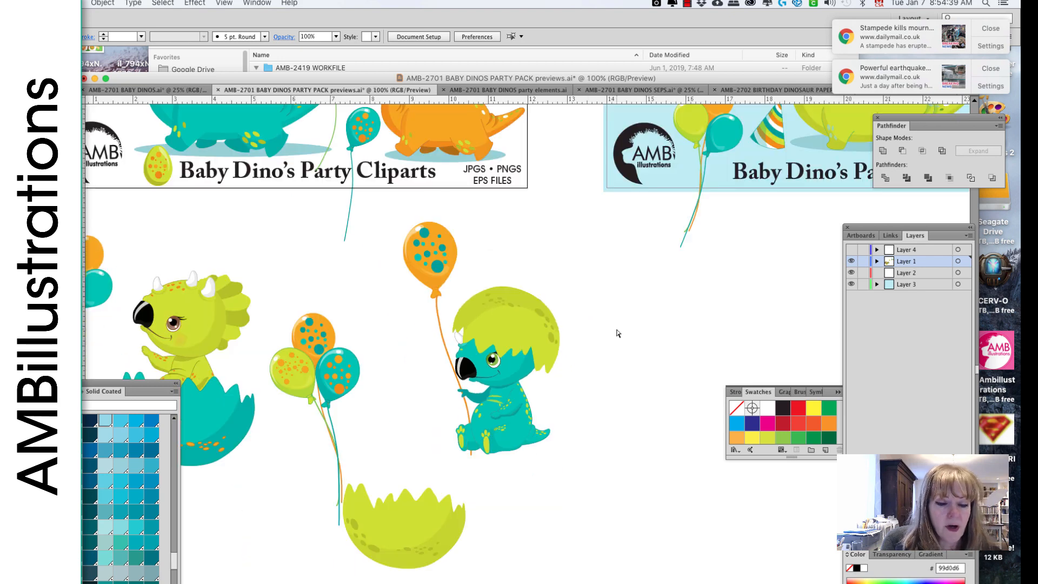
drag(522, 342, 550, 512)
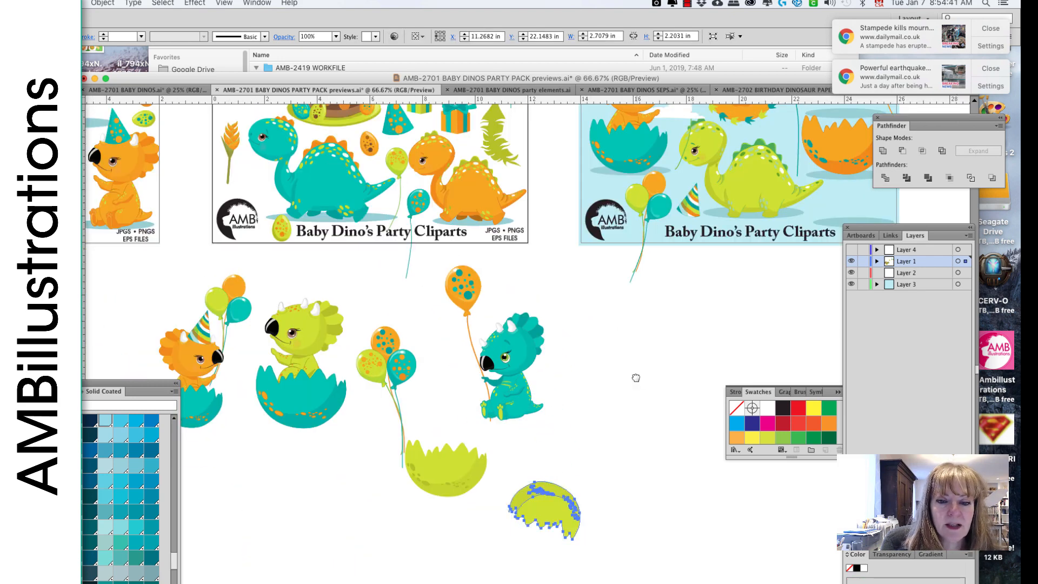
Step: Move the orange long-necked dinosaur off its artboard beside the teal triceratops and place the spotted balloon bunch behind its head, sent to back
scroll(638, 410, up, 3)
drag(469, 240, 660, 453)
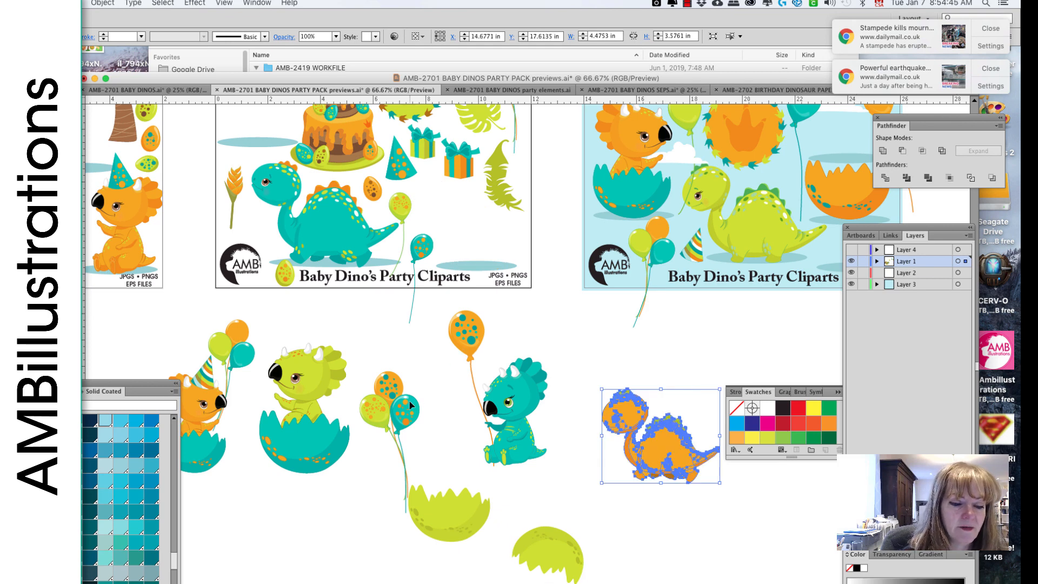
drag(411, 406, 616, 363)
click(103, 2)
mouse_move(140, 26)
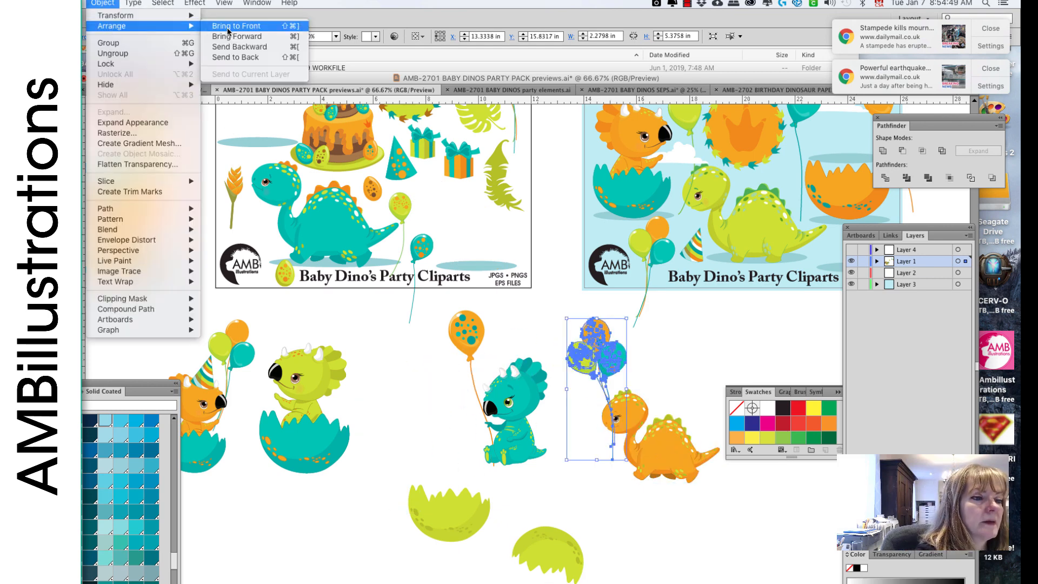
click(257, 56)
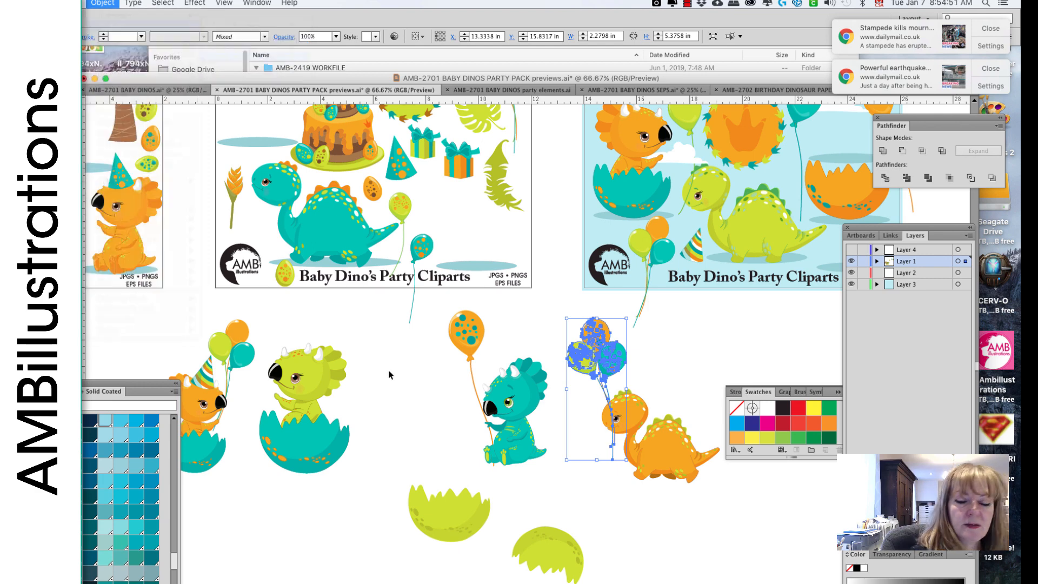
click(674, 364)
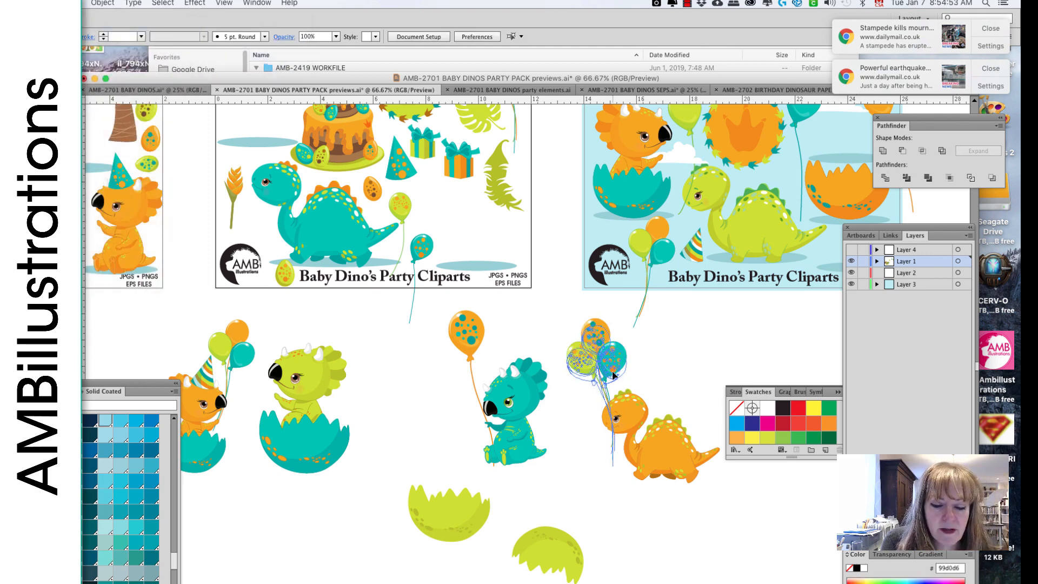
click(612, 363)
click(695, 342)
Step: Put the lime gift box on the orange dinosaur's back, enlarged to about 1.5 by 1.59 in and brought to the front
drag(695, 348, 618, 340)
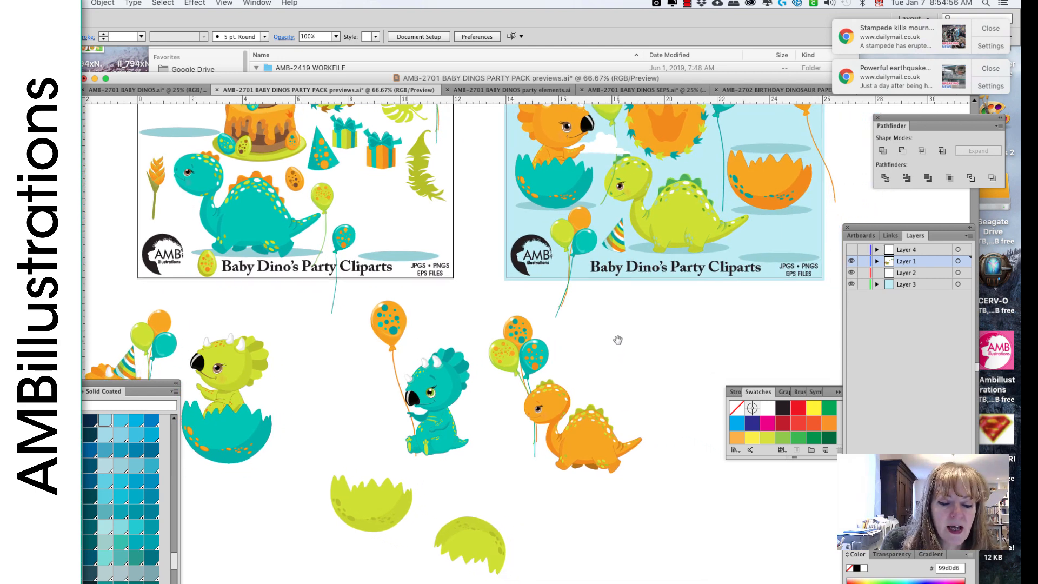
click(383, 160)
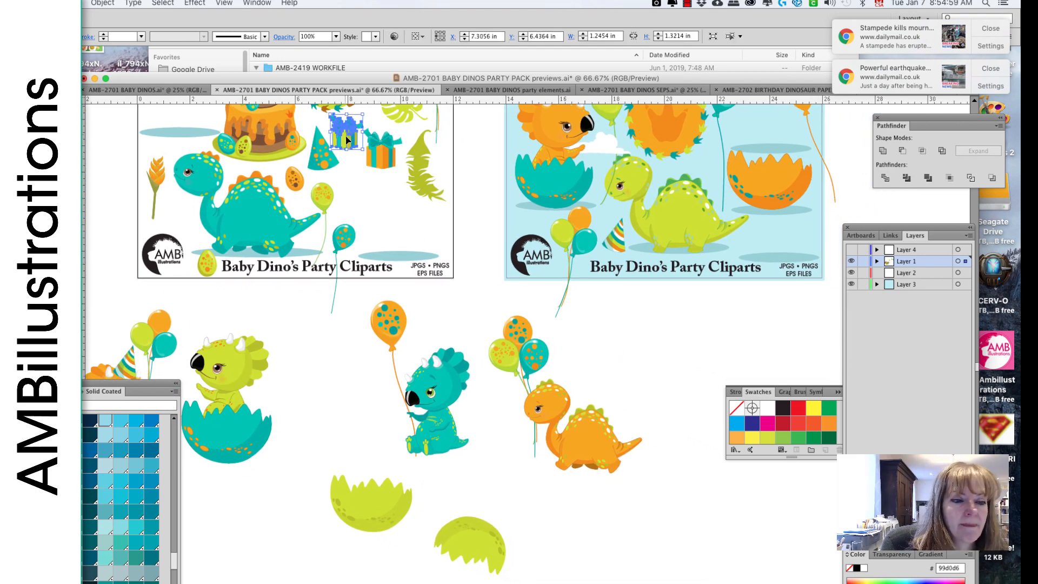
drag(347, 141, 580, 372)
click(103, 3)
mouse_move(162, 25)
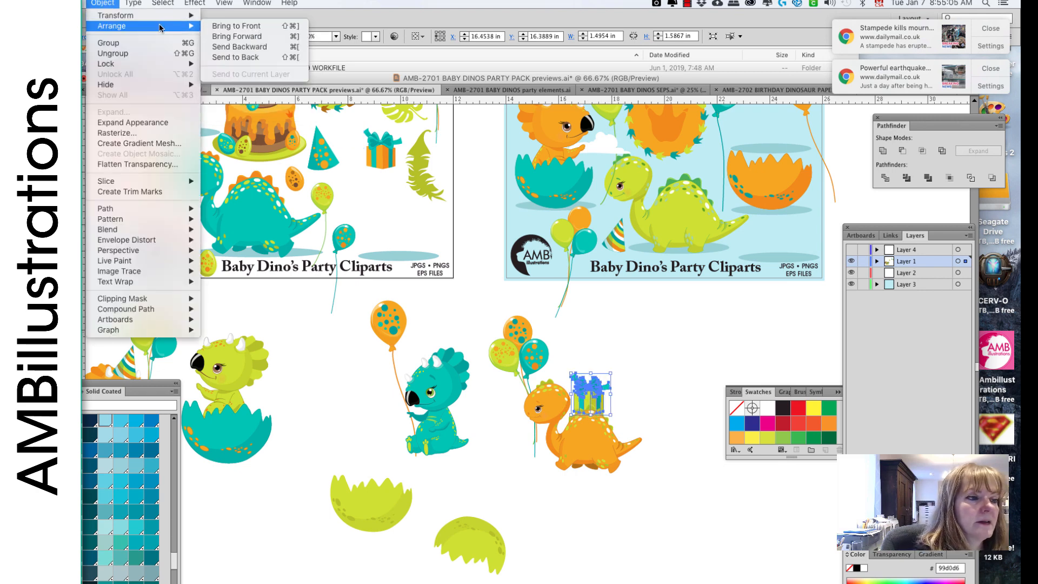
click(235, 27)
click(653, 376)
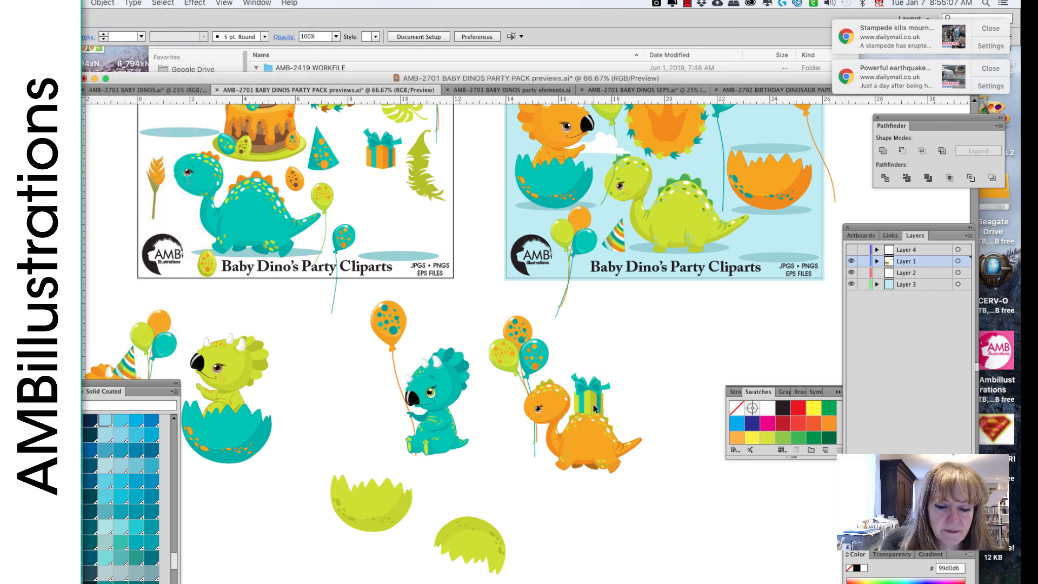
click(594, 408)
click(559, 330)
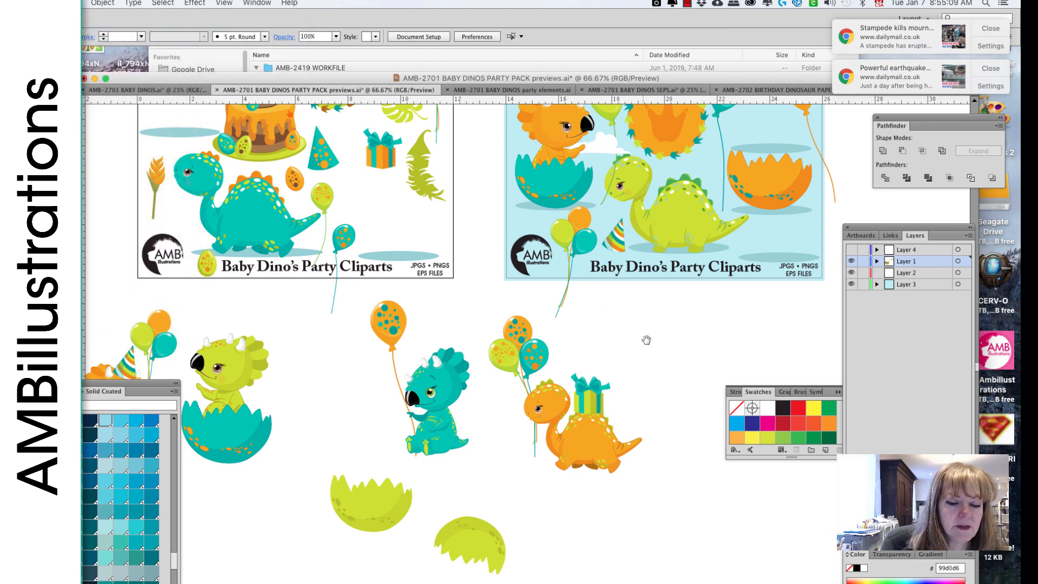
Step: Move the round lime footprint frame below the blue artboard and enlarge it to about 6.77 by 6.78 in
drag(644, 339, 603, 401)
drag(565, 393, 536, 399)
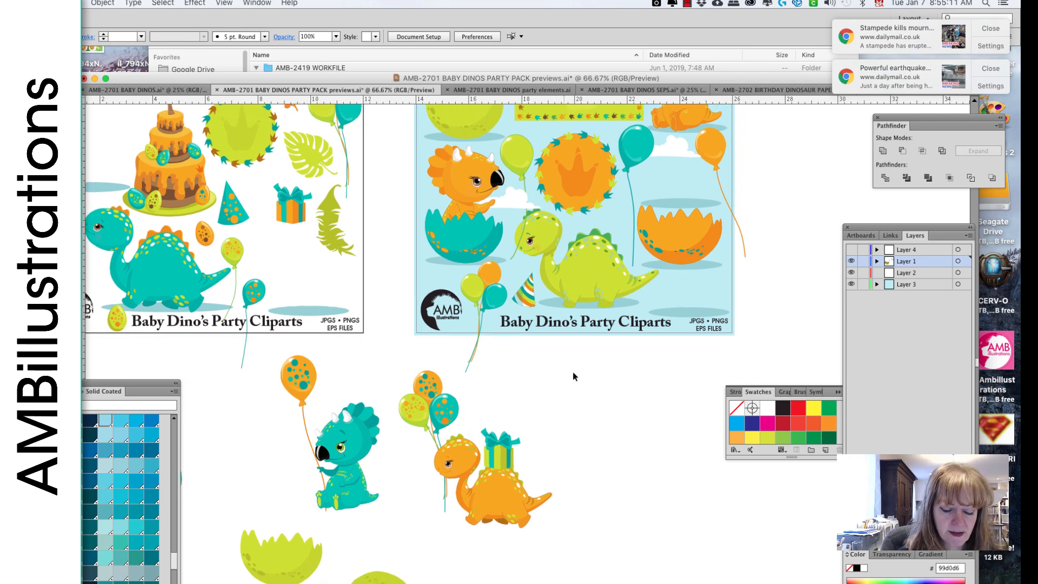
key(super+minus)
click(320, 195)
drag(320, 196, 629, 429)
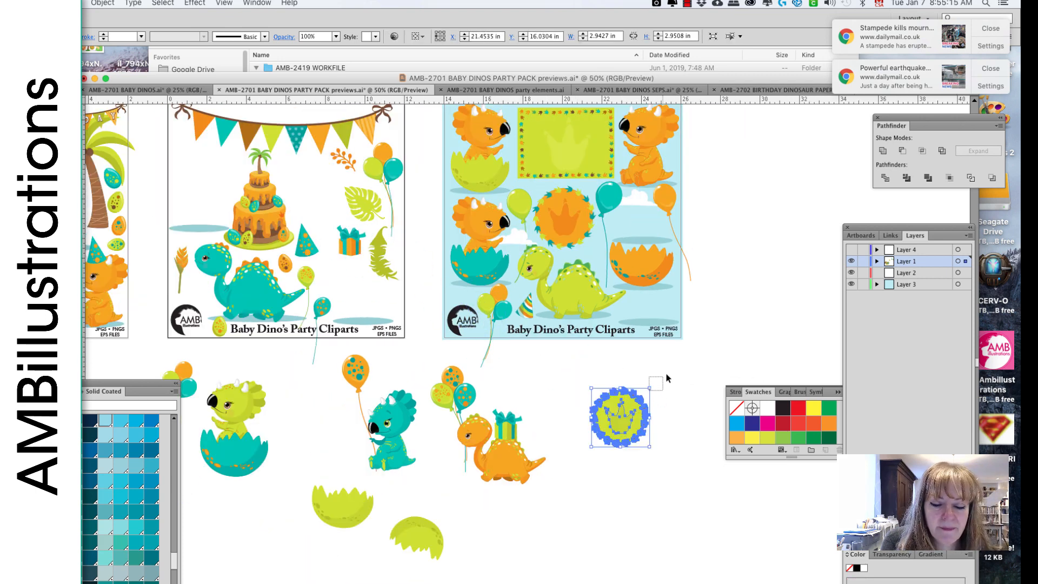
drag(651, 388, 688, 357)
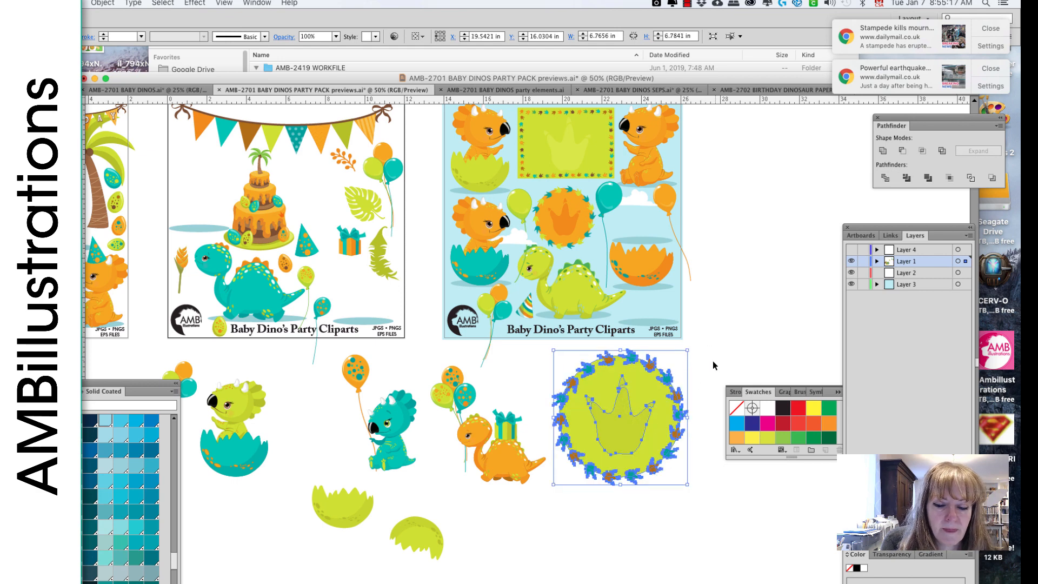
click(442, 466)
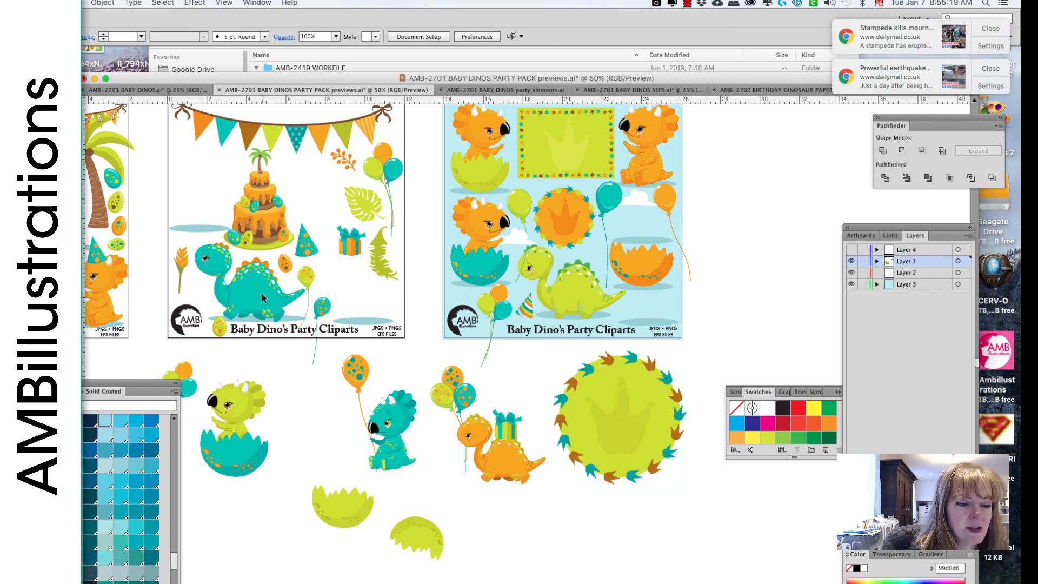
Step: Move the teal long-necked dinosaur onto the round lime frame, bring it to the front and enlarge it past the frame's edge
drag(262, 298, 677, 414)
click(112, 6)
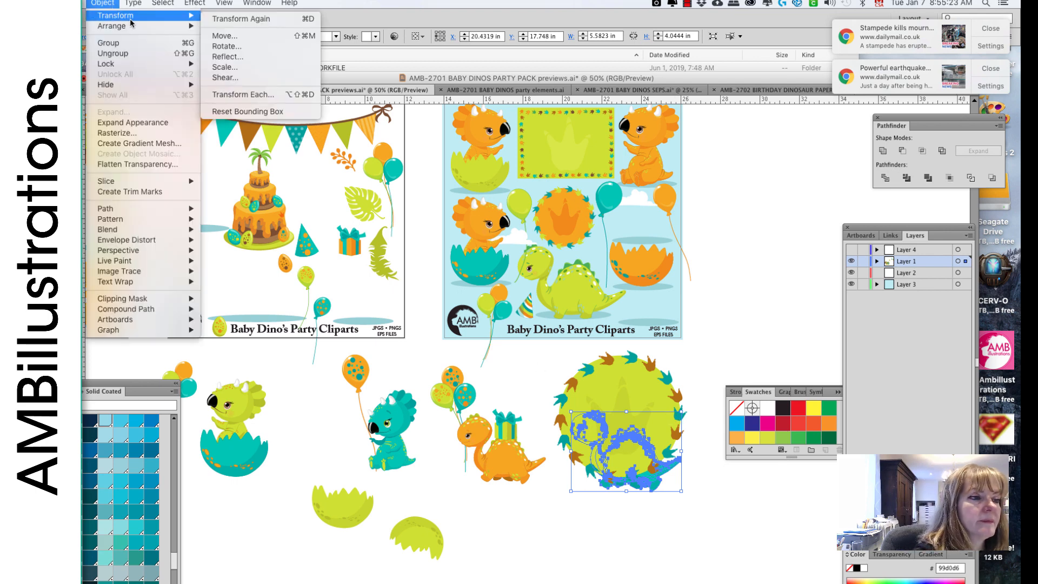
mouse_move(163, 26)
click(233, 26)
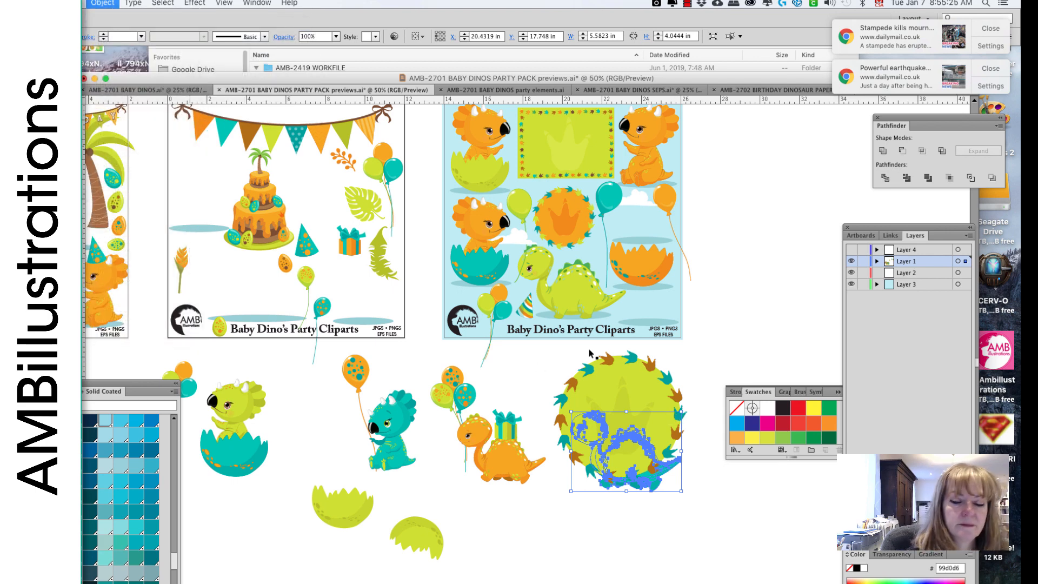
mouse_move(682, 413)
mouse_down()
mouse_move(699, 398)
mouse_move(695, 408)
mouse_up()
click(724, 355)
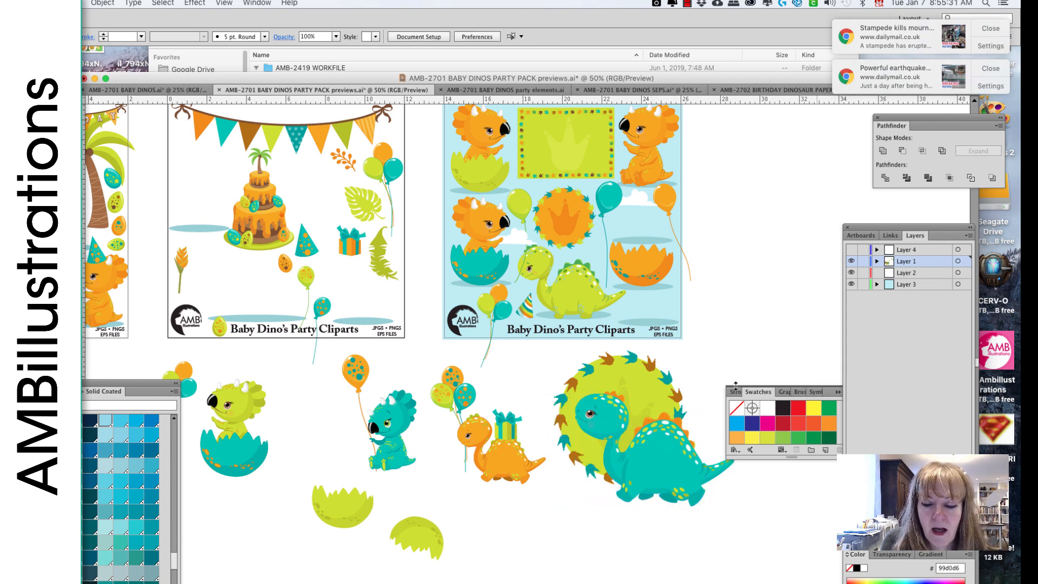
Step: Detach the Swatches panel from its group and collapse it, and show the Brushes panel in the remaining group
drag(757, 391, 821, 390)
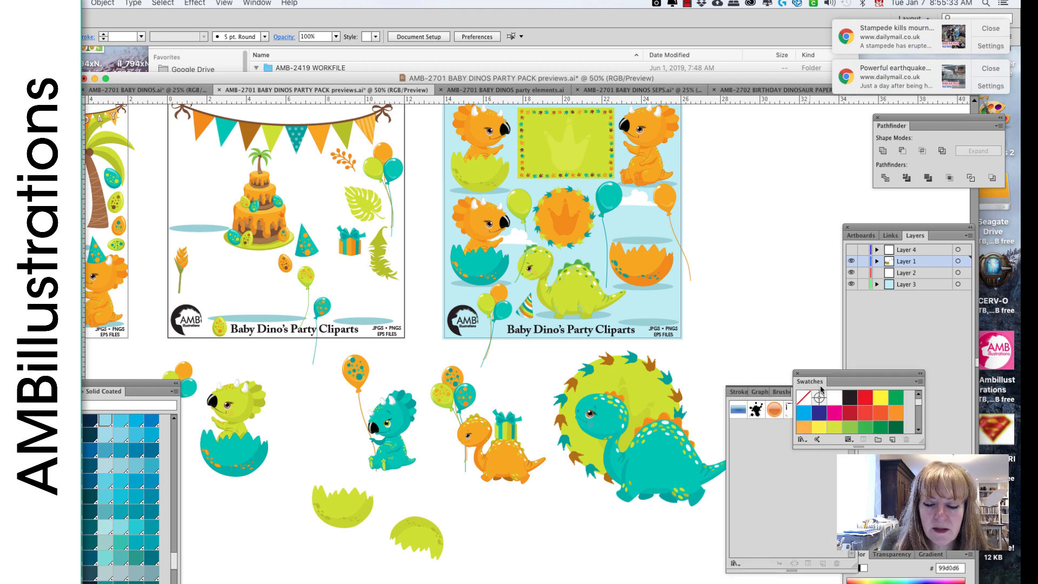
click(920, 374)
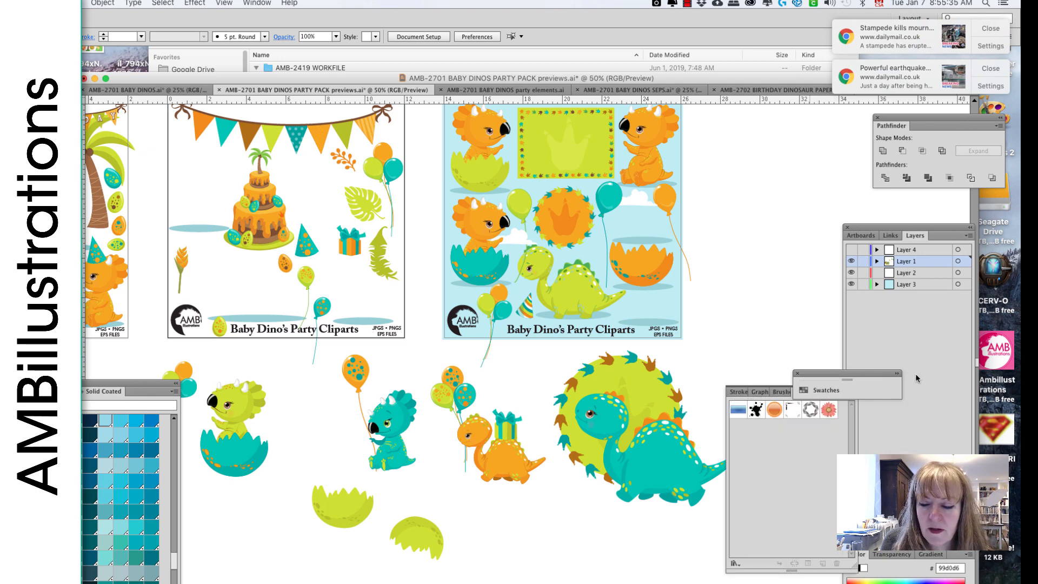
click(897, 374)
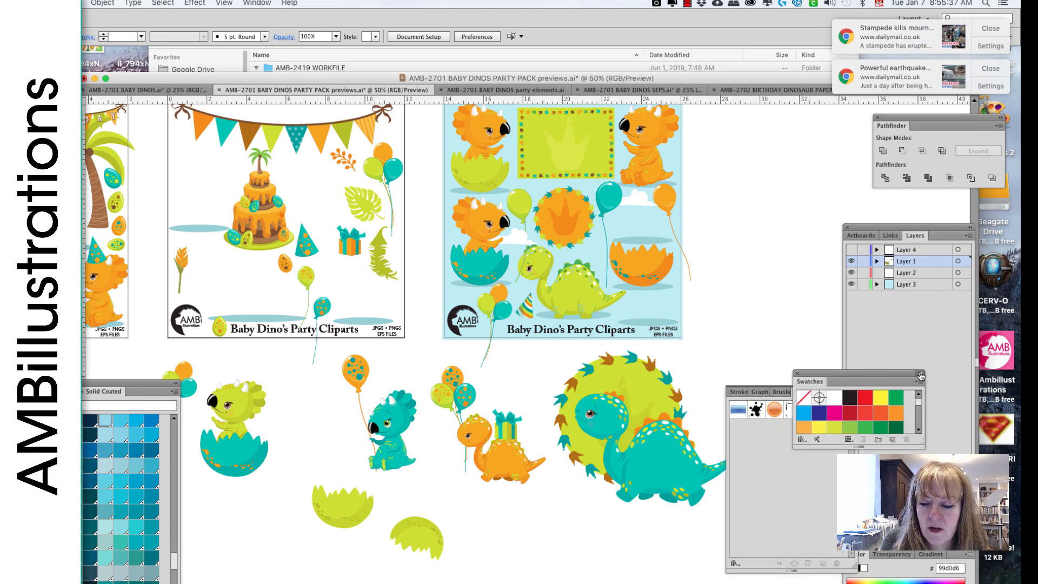
click(920, 374)
click(780, 392)
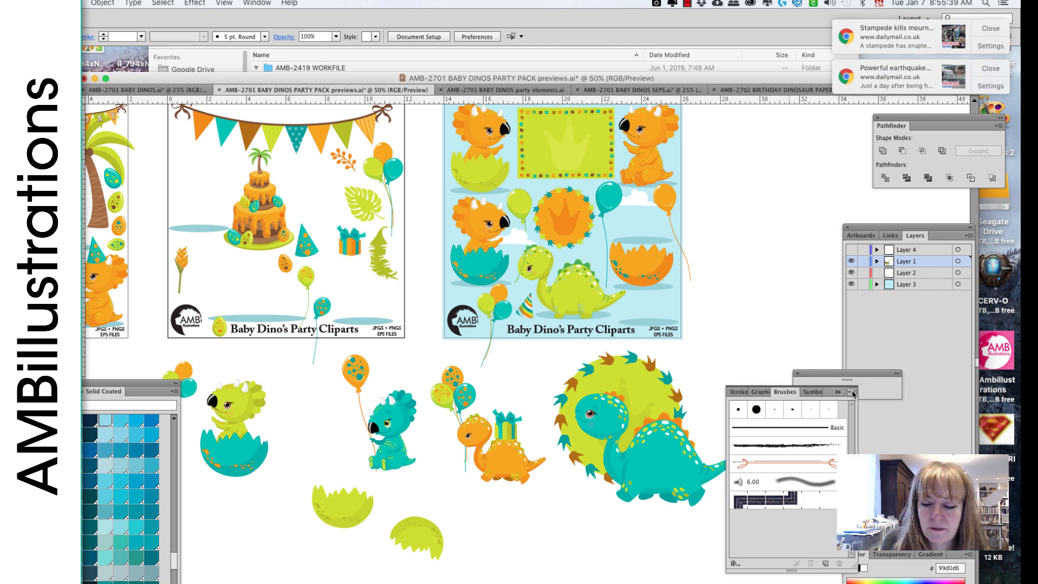
click(853, 392)
click(798, 355)
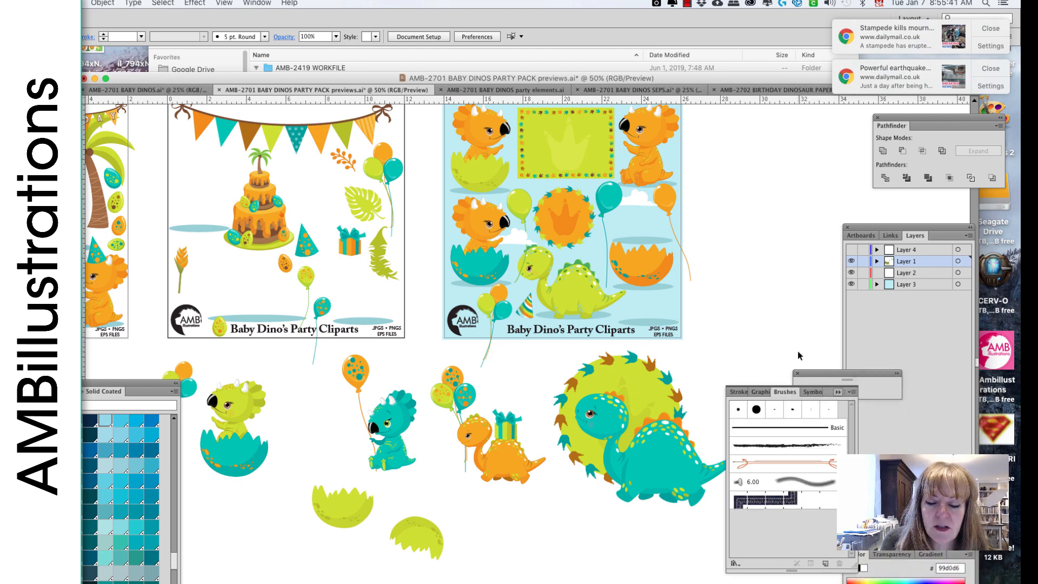
Step: Set the opacity of the round lime footprint frame behind the teal long-necked dinosaur to 50%
click(659, 384)
click(336, 36)
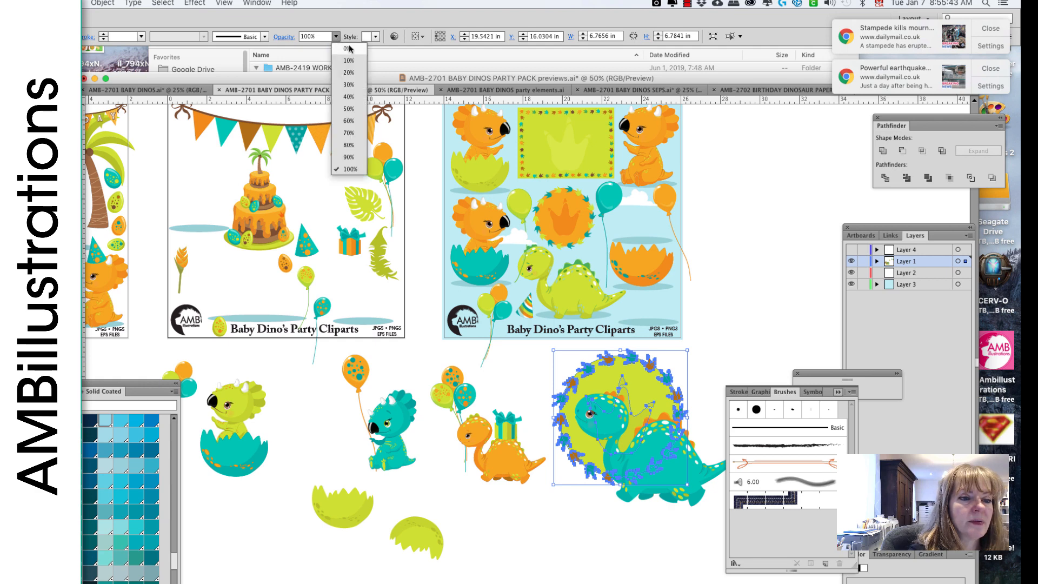
click(343, 112)
click(730, 331)
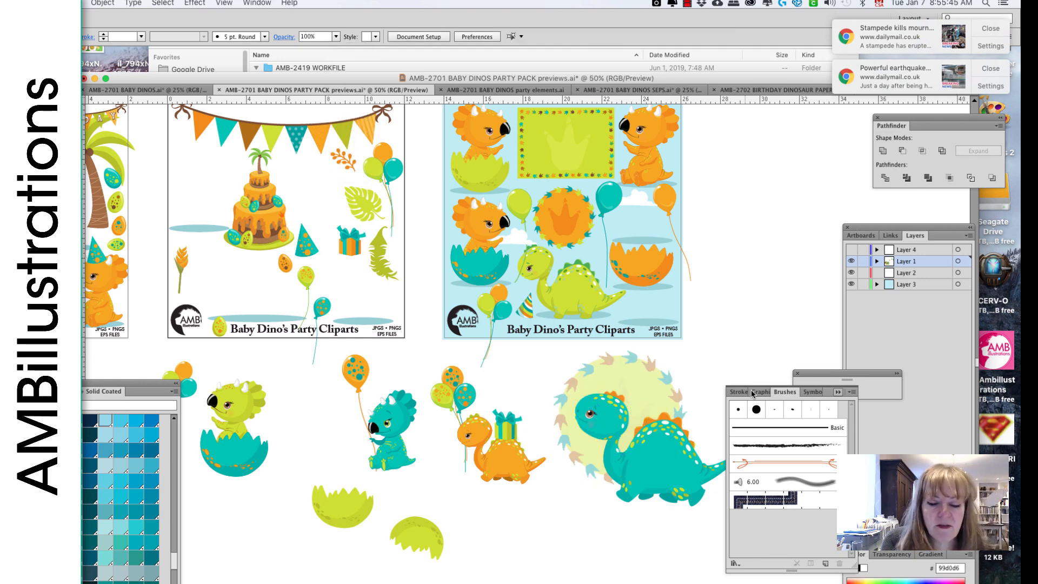
Step: Close the Brushes panel group and the Swatches panel to clear the workspace
click(854, 397)
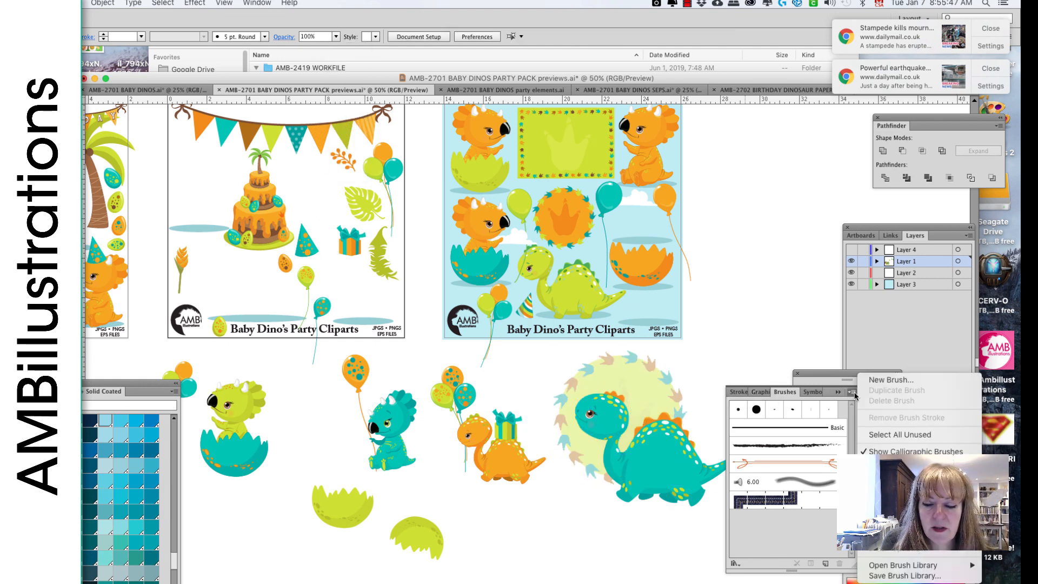
click(736, 572)
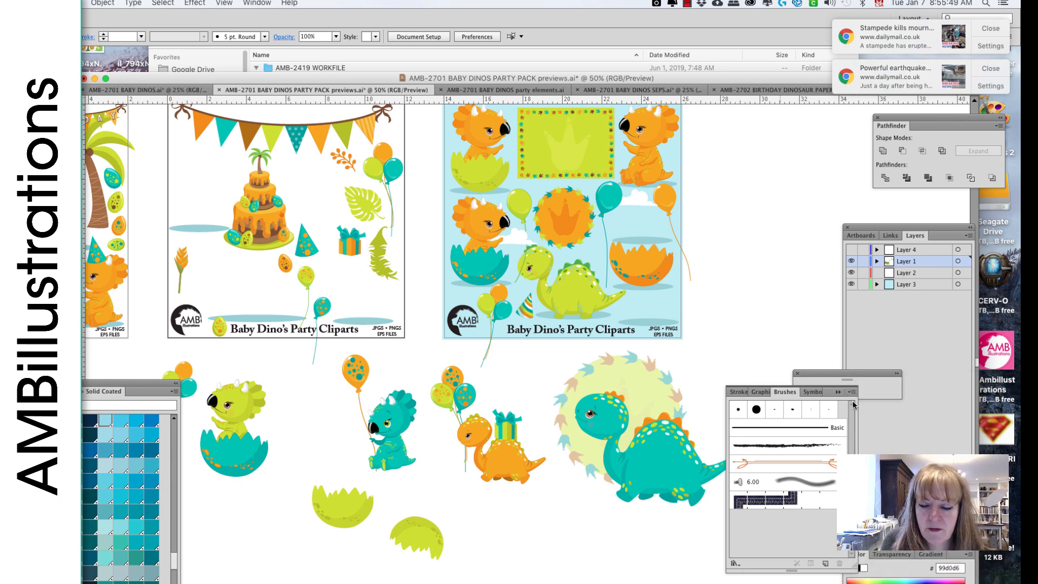
click(838, 395)
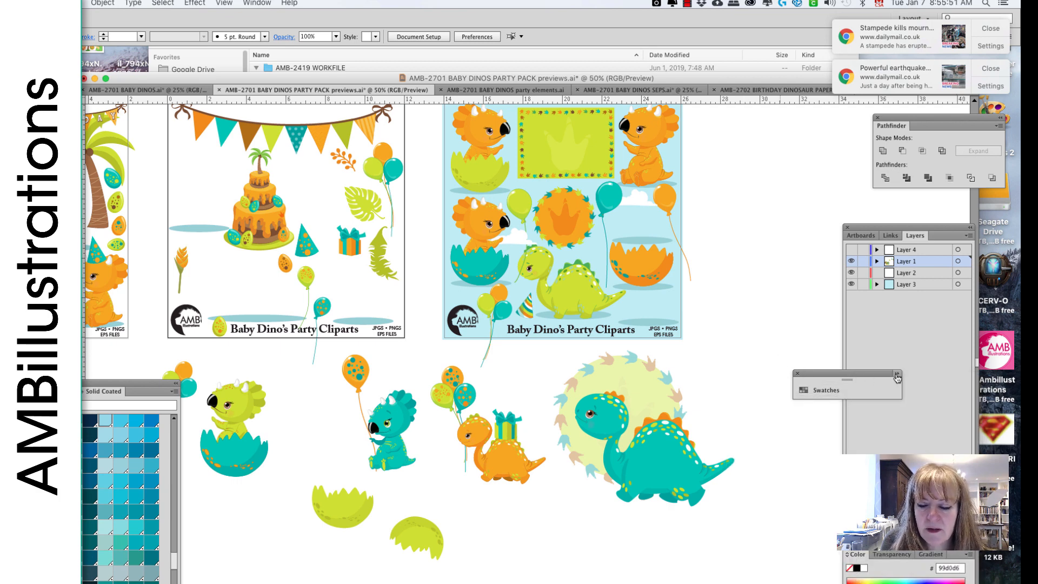
click(898, 373)
click(920, 374)
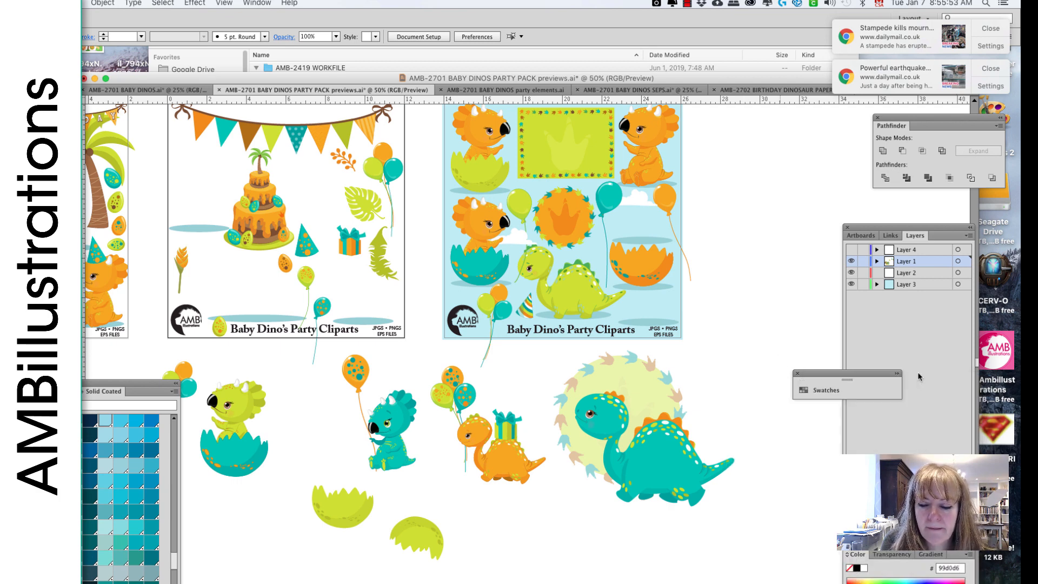
click(798, 374)
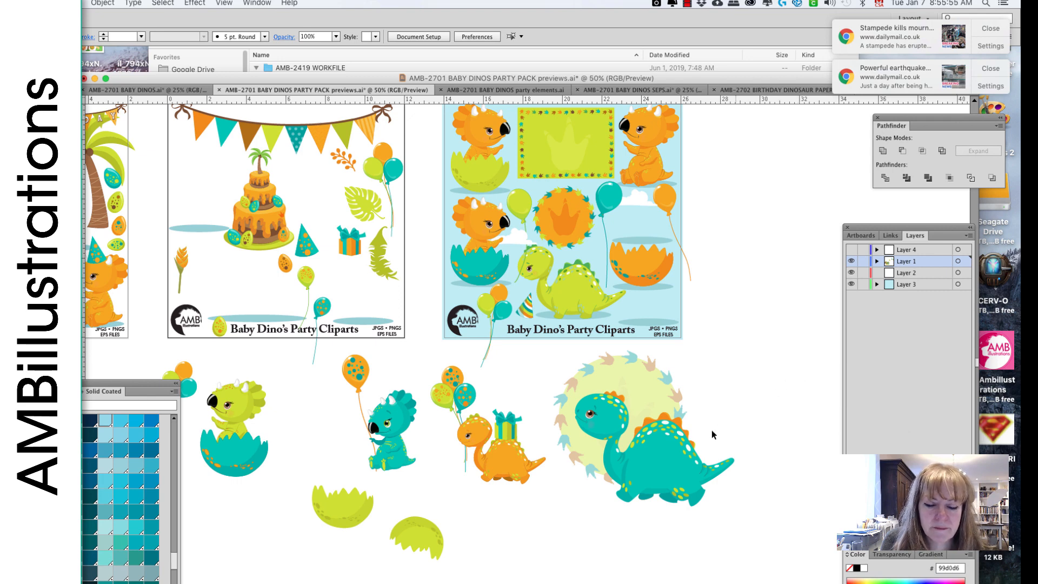
Step: Nudge the teal long-necked dinosaur, then move the striped party hat from the blue artboard onto its head and bring it to the front
click(678, 479)
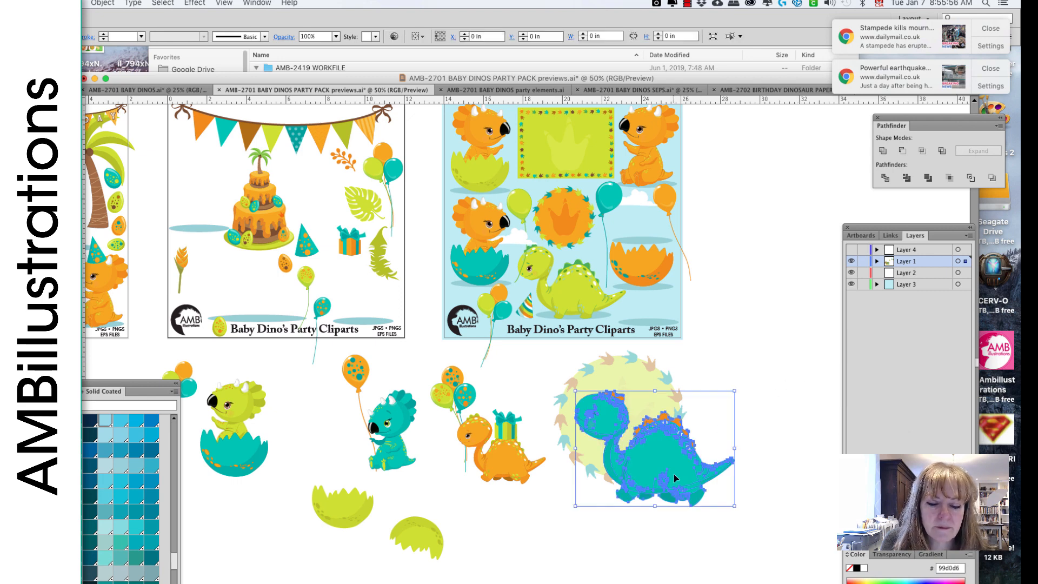
click(765, 399)
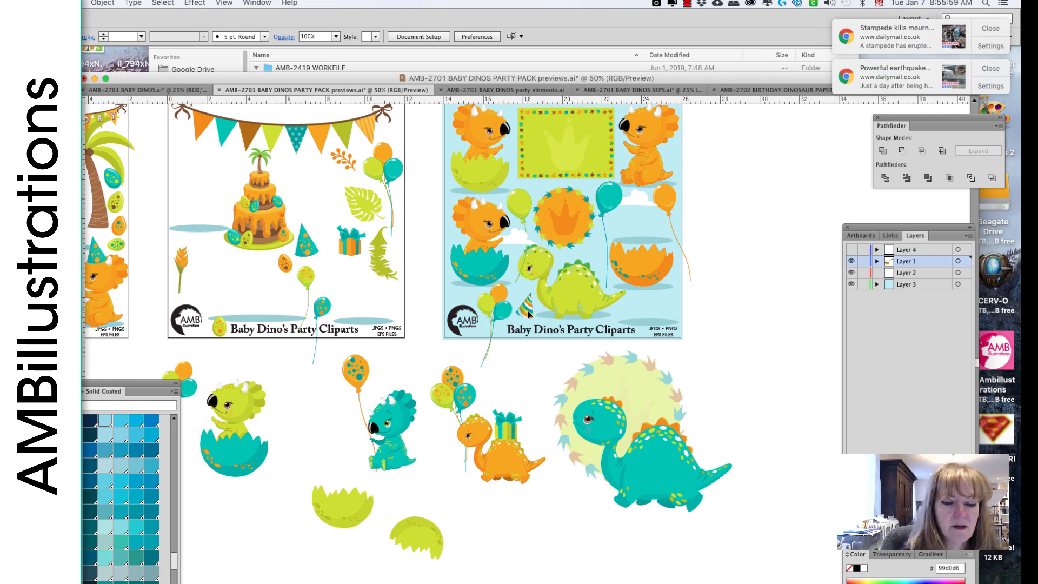
drag(529, 313, 649, 404)
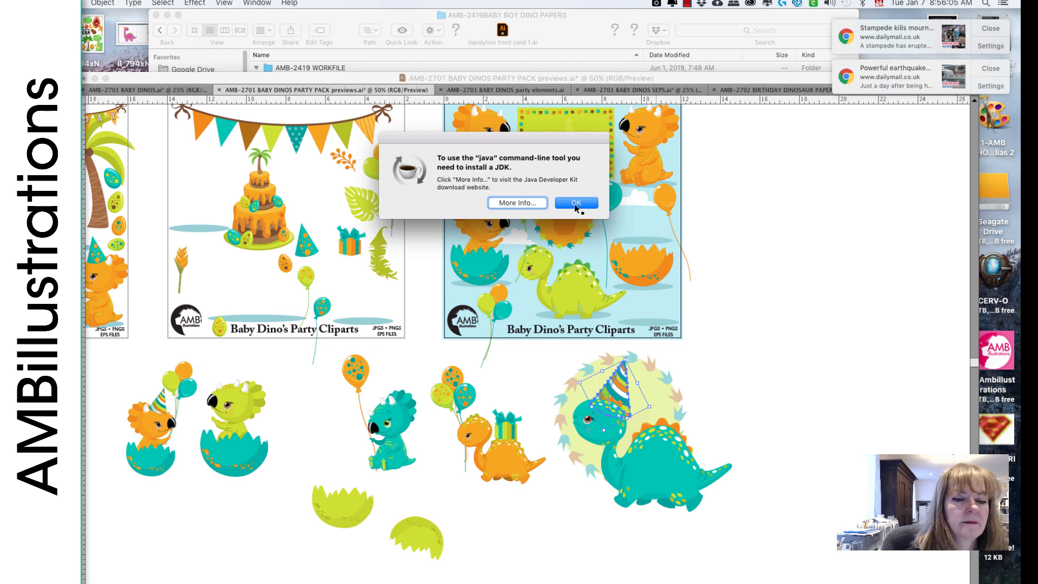
click(577, 203)
click(103, 3)
mouse_move(113, 26)
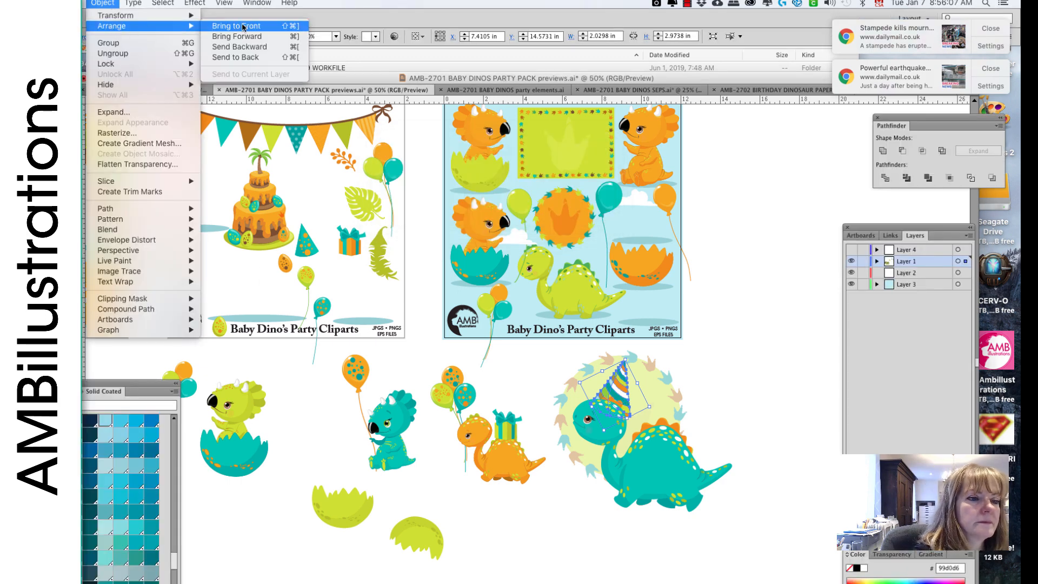
click(243, 27)
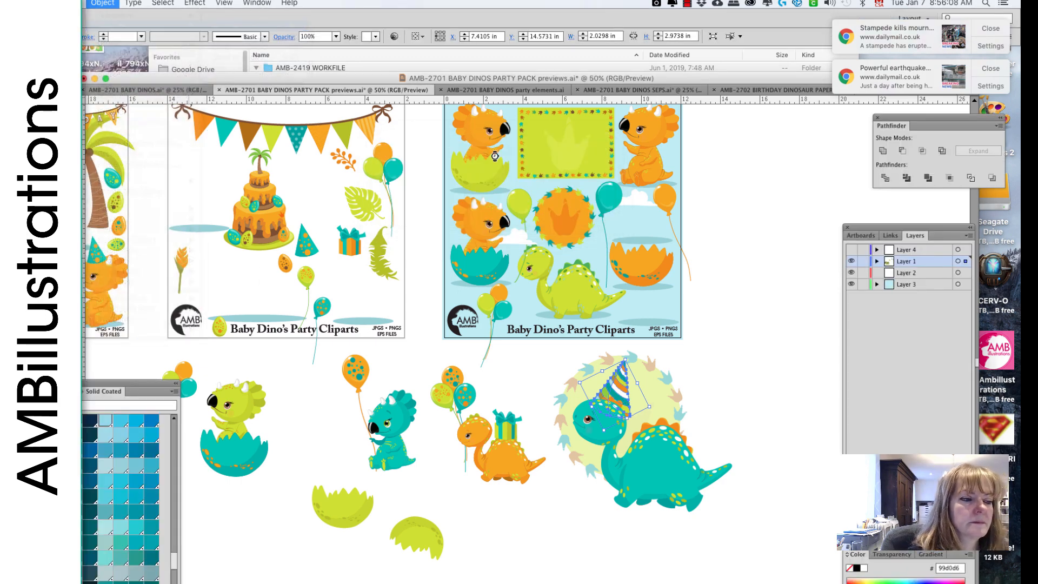
Step: Tilt the striped party hat back and fit it onto the teal dinosaur's head
click(717, 392)
drag(621, 379, 630, 372)
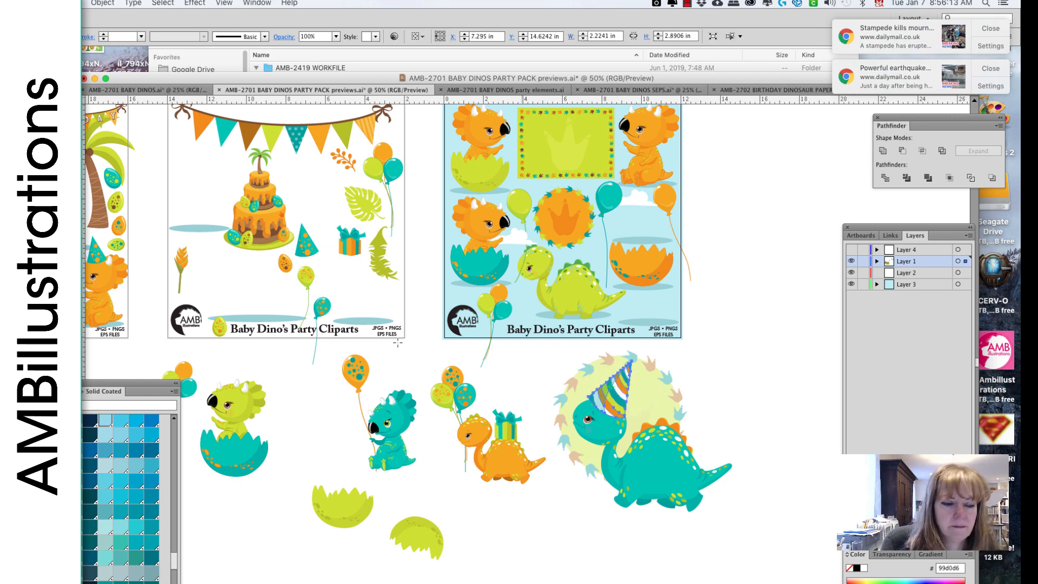
key(v)
key(super+equal)
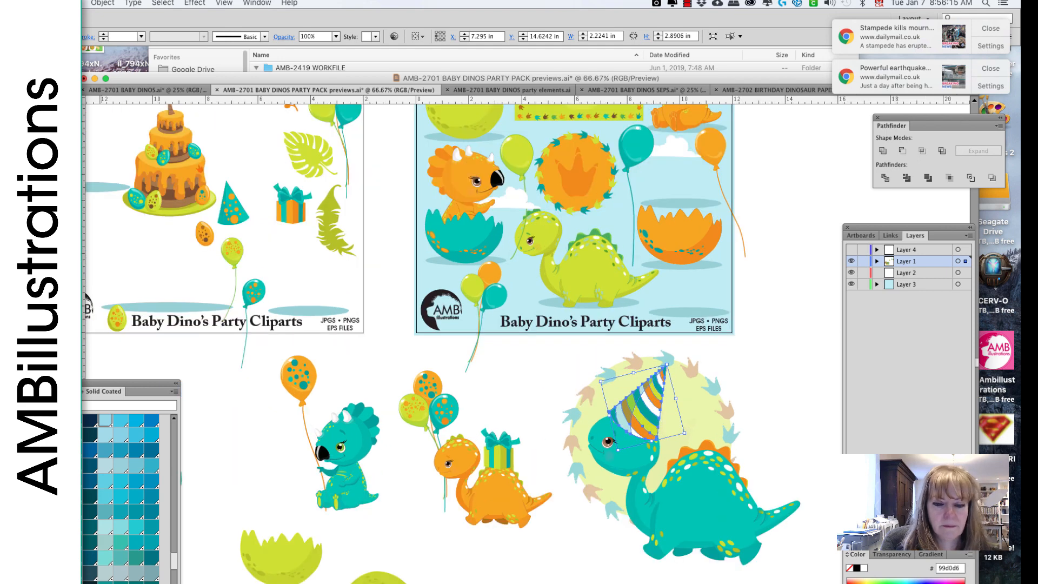
Step: Move the faded round footprint frame off the teal dinosaur to the empty area right of the blue artboard
drag(710, 71, 667, 47)
drag(605, 385, 777, 252)
click(726, 335)
click(686, 379)
Step: Fine-tune the striped hat's tilt and move the teal dotted hat from the middle artboard to the space above the teal dinosaur's tail
click(613, 381)
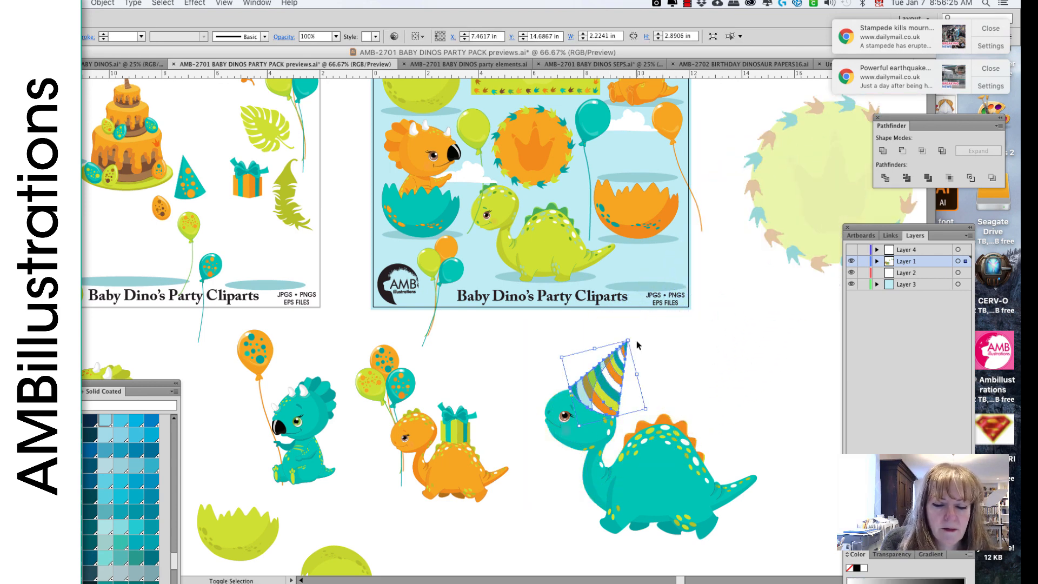
drag(628, 341, 626, 342)
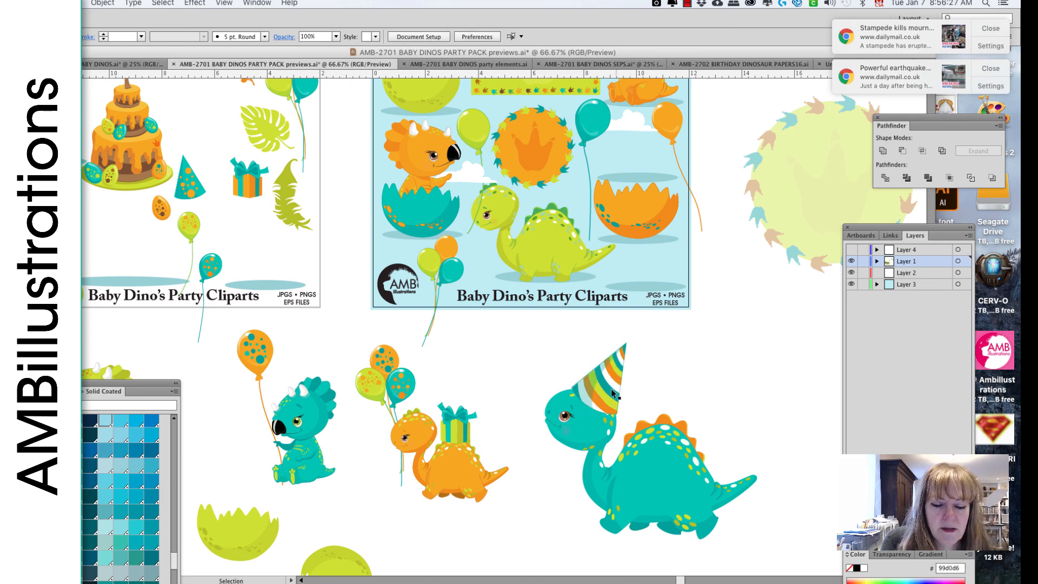
click(677, 366)
key(super+minus)
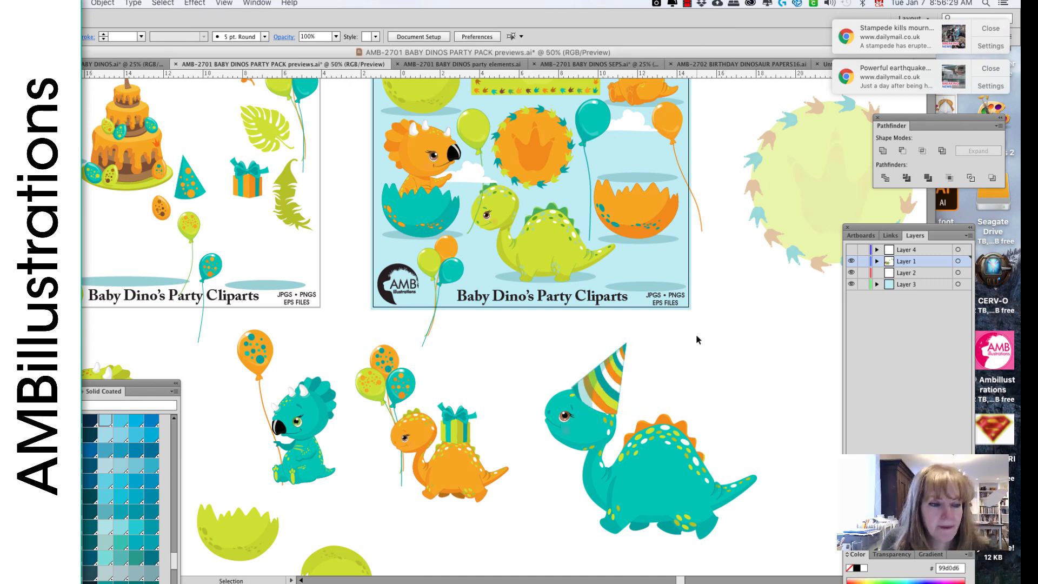
drag(264, 223, 663, 359)
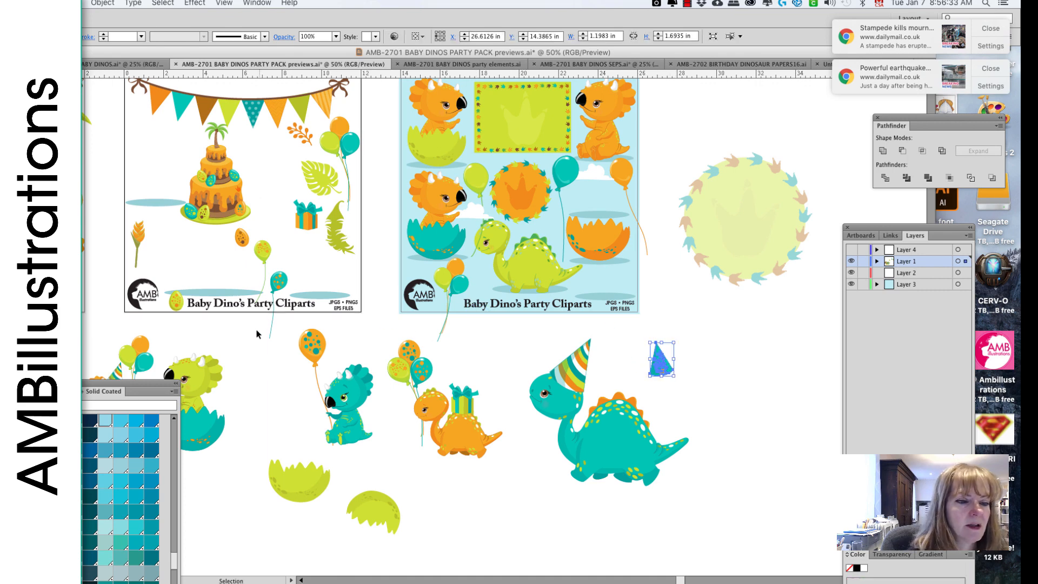
Step: Move the lime monstera leaf from the middle artboard to behind the seated teal triceratops, extending out to its left
scroll(324, 368, left, 5)
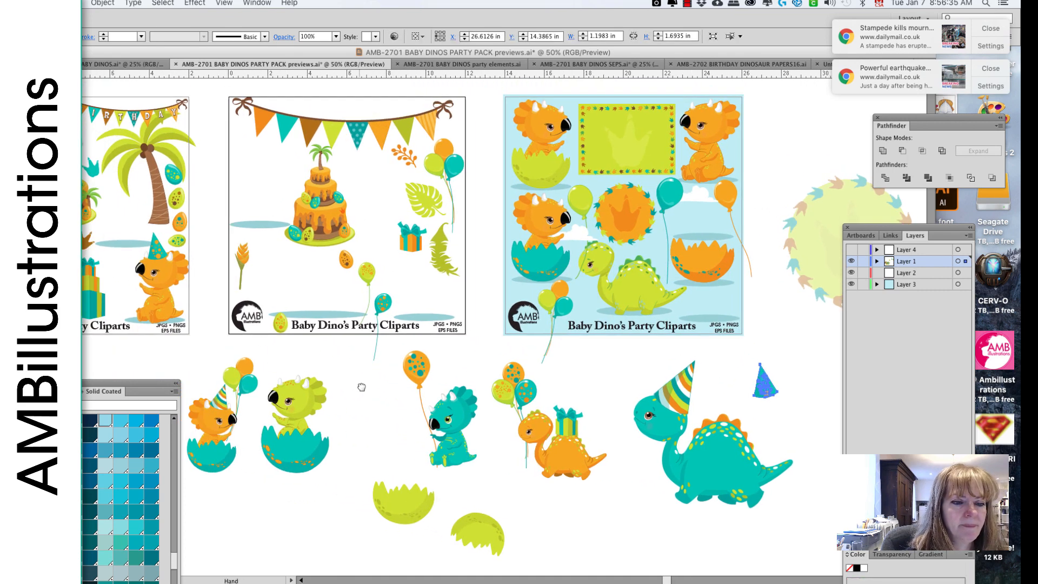
drag(431, 202, 652, 357)
drag(514, 441, 475, 452)
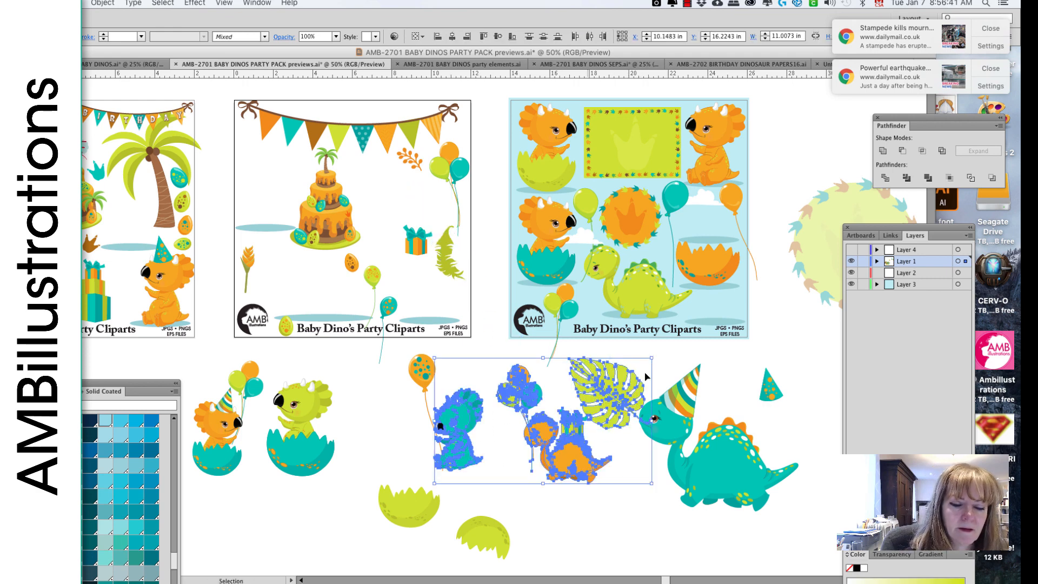
click(660, 357)
click(613, 399)
drag(612, 399, 449, 438)
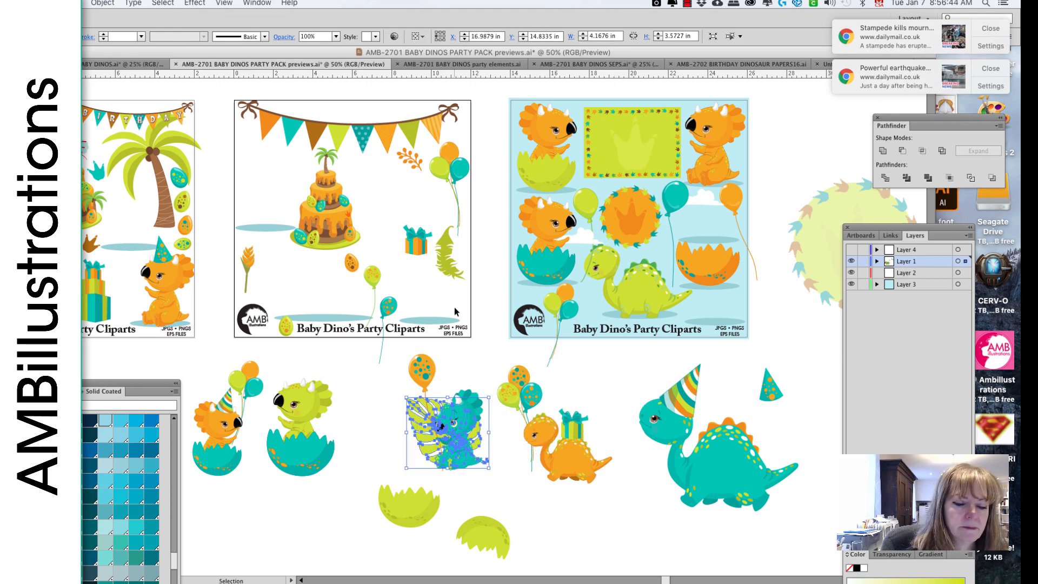
click(380, 435)
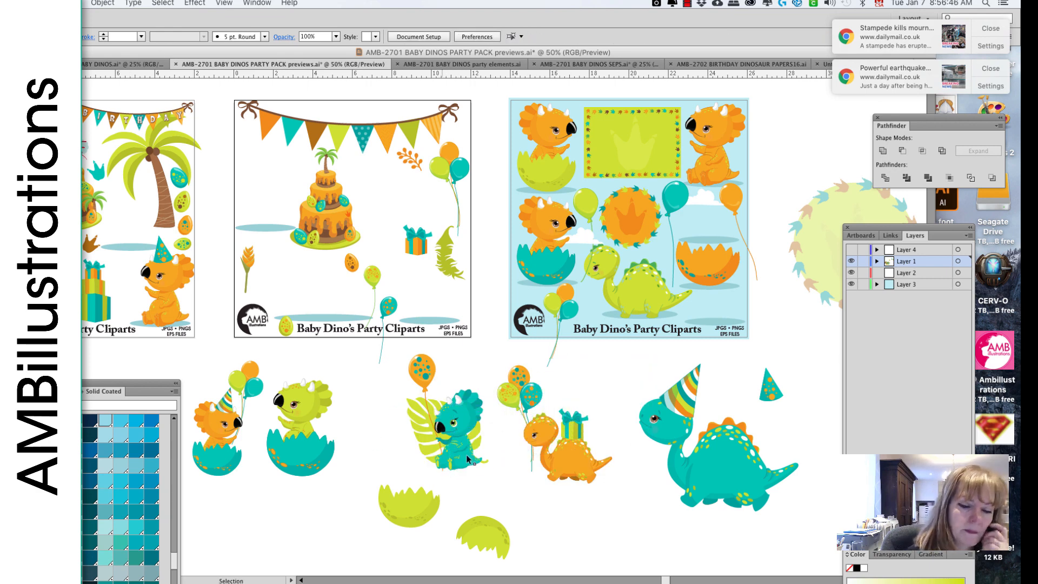
click(428, 450)
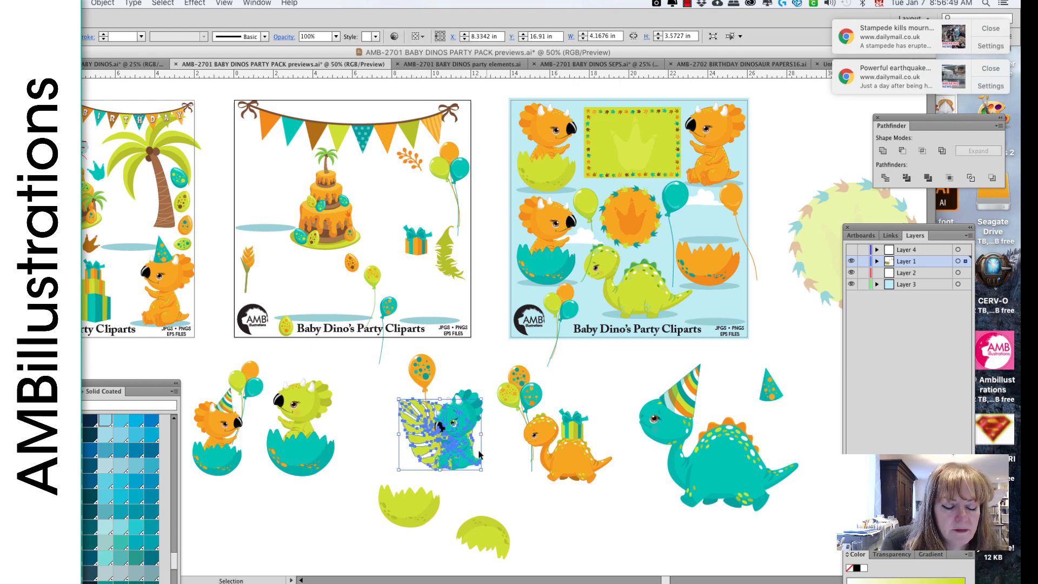
click(500, 426)
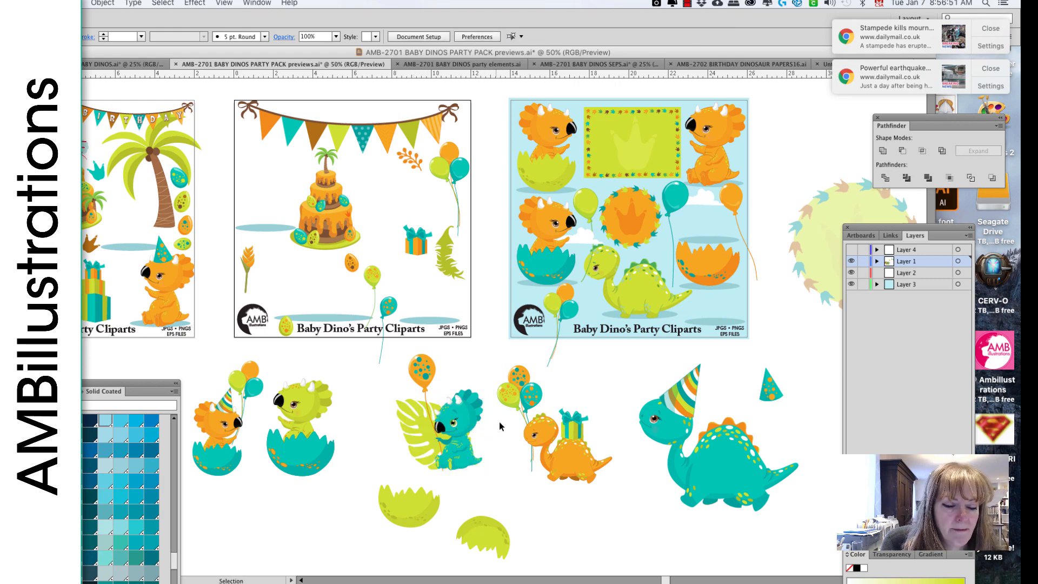
Step: Enlarge the monstera leaf to about 6.62 by 5.67 in and position it behind the orange balloon and teal triceratops
click(423, 432)
drag(478, 402, 502, 377)
mouse_move(423, 475)
mouse_down()
mouse_move(410, 453)
mouse_move(412, 462)
mouse_up()
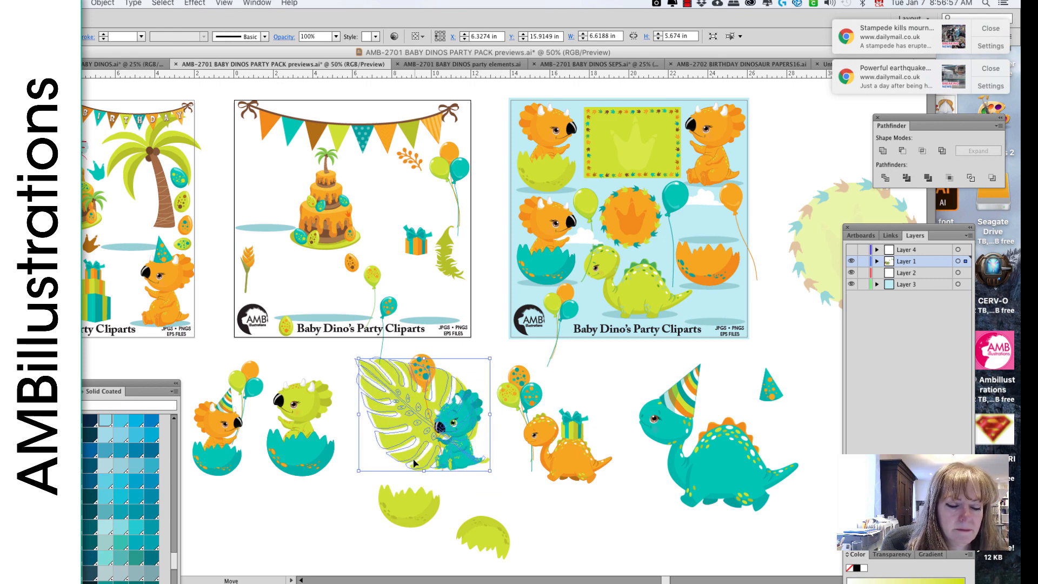
click(490, 469)
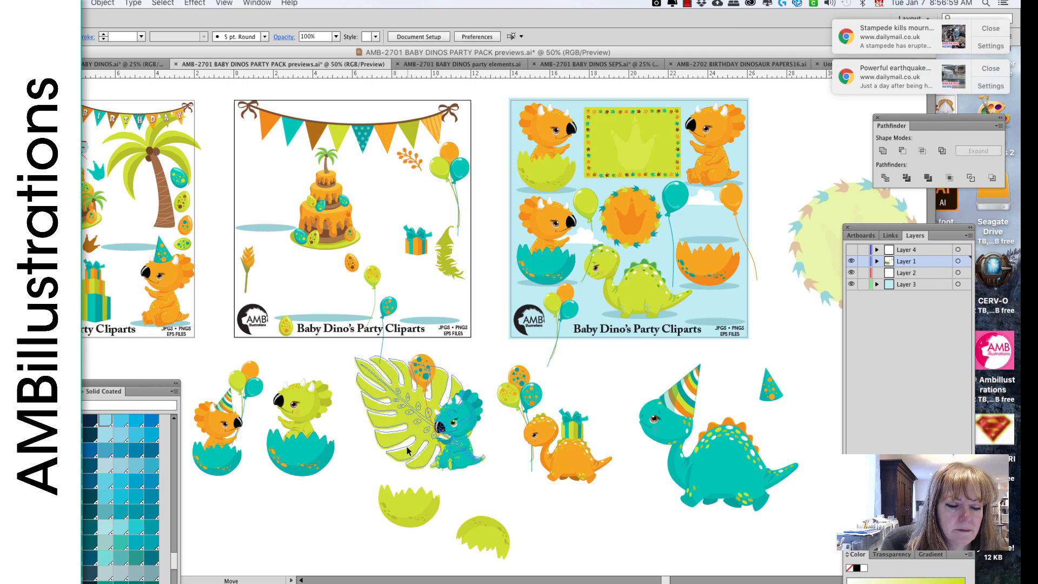
drag(425, 369, 426, 367)
click(495, 371)
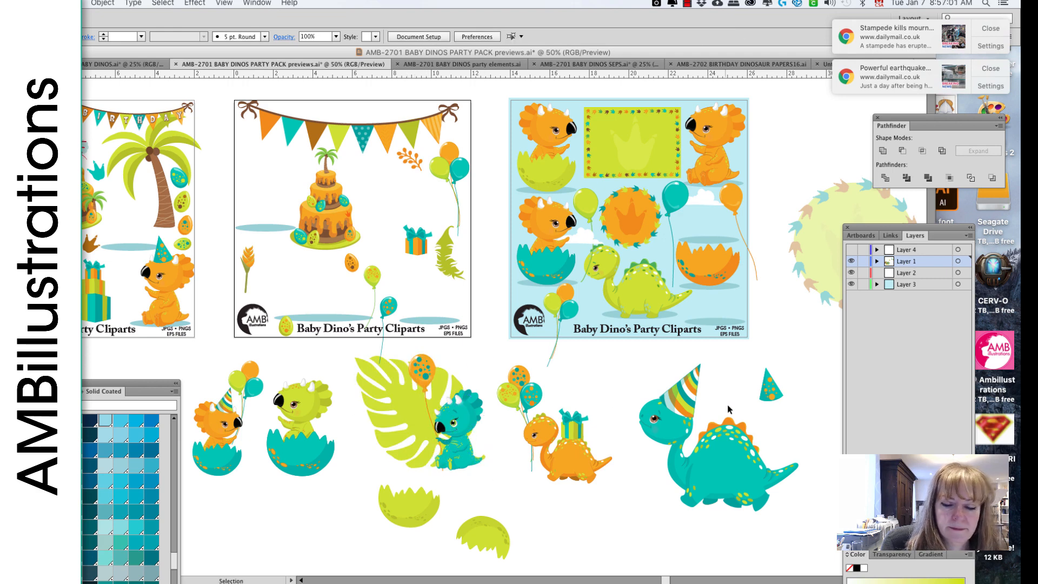
Step: Move the orange gift box from the middle artboard to the front of the monstera leaf, enlarged beside the teal triceratops
click(421, 260)
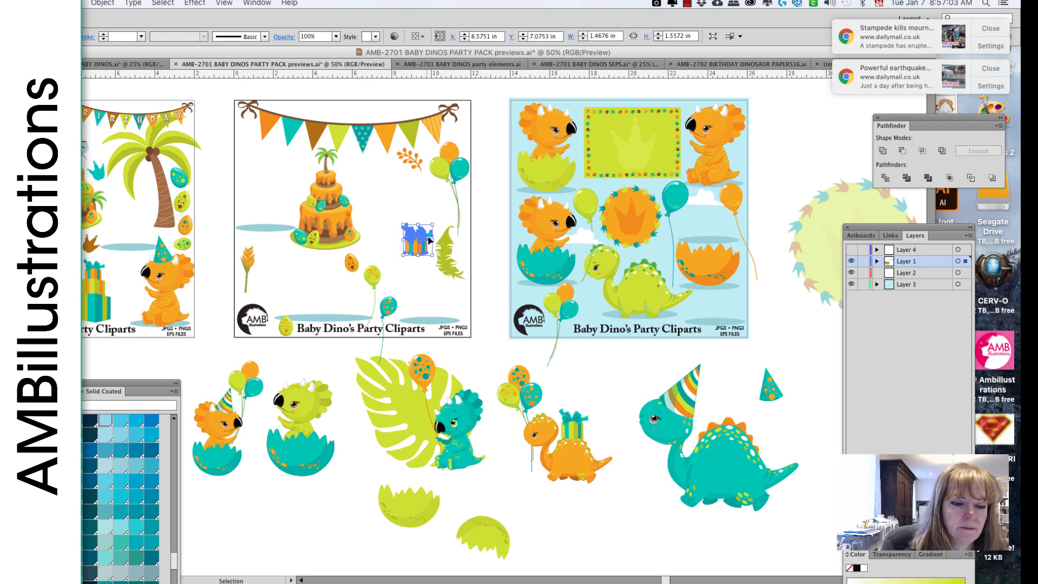
drag(434, 224, 440, 423)
Step: Enlarge the seated teal triceratops and shift the orange balloon and gift box slightly left to fit beside it
click(444, 426)
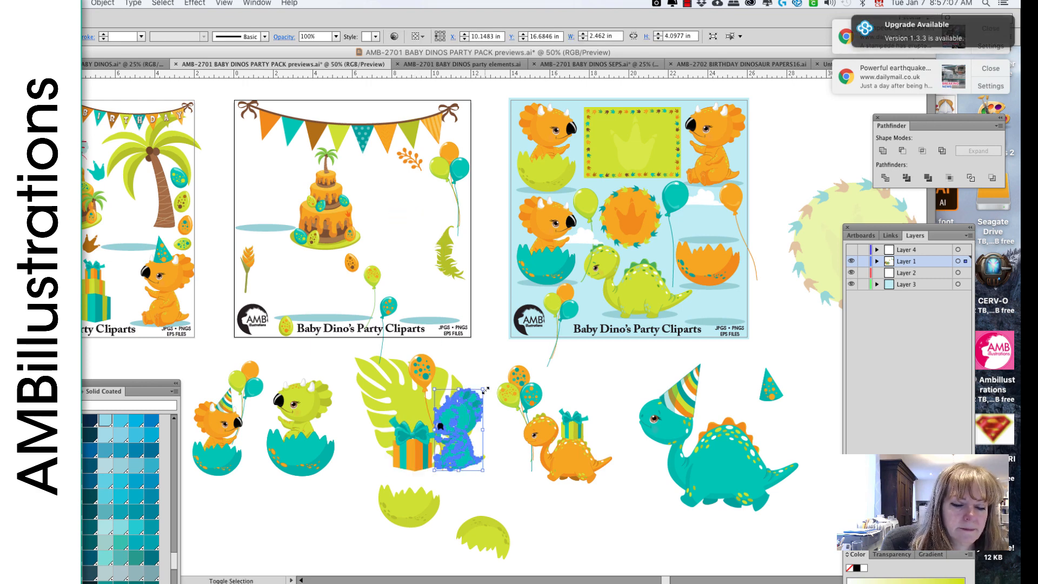
drag(492, 381, 423, 369)
click(474, 359)
drag(412, 463, 403, 461)
click(492, 462)
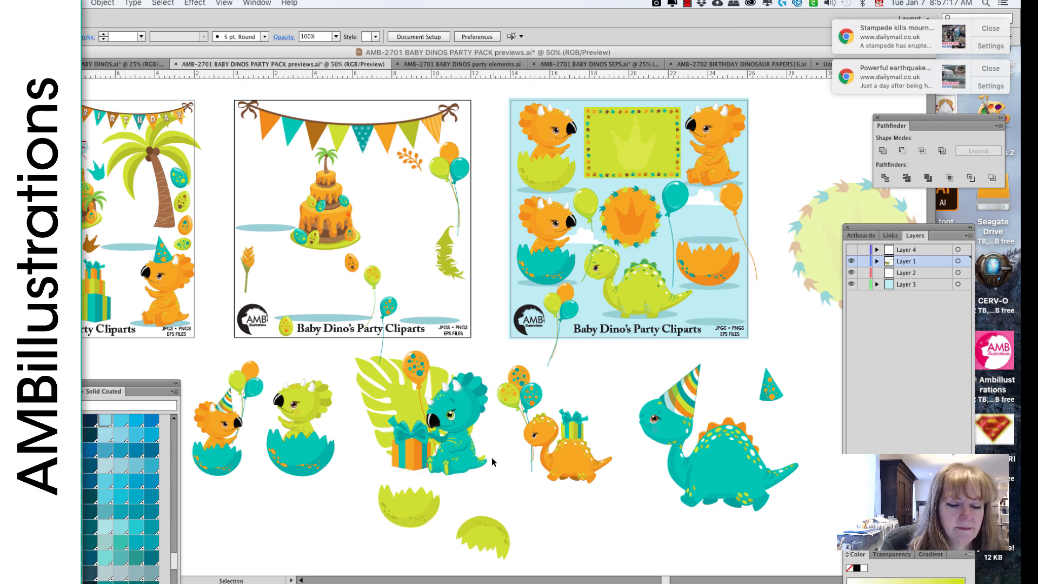
Step: Move the volcano cake from the first artboard to the empty space below it, left of the hatching orange dinosaur
drag(519, 494, 647, 494)
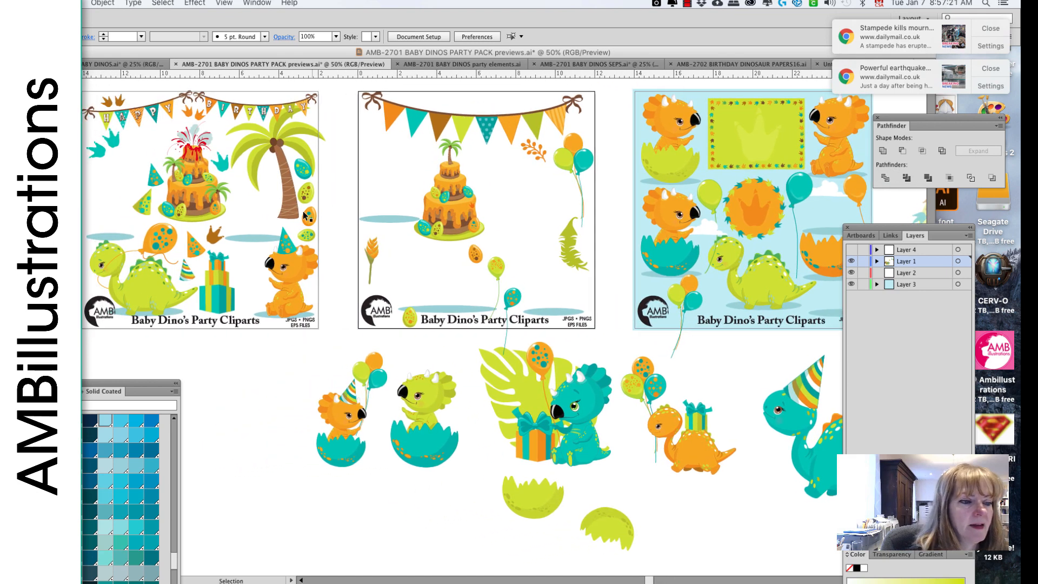
drag(246, 418, 340, 431)
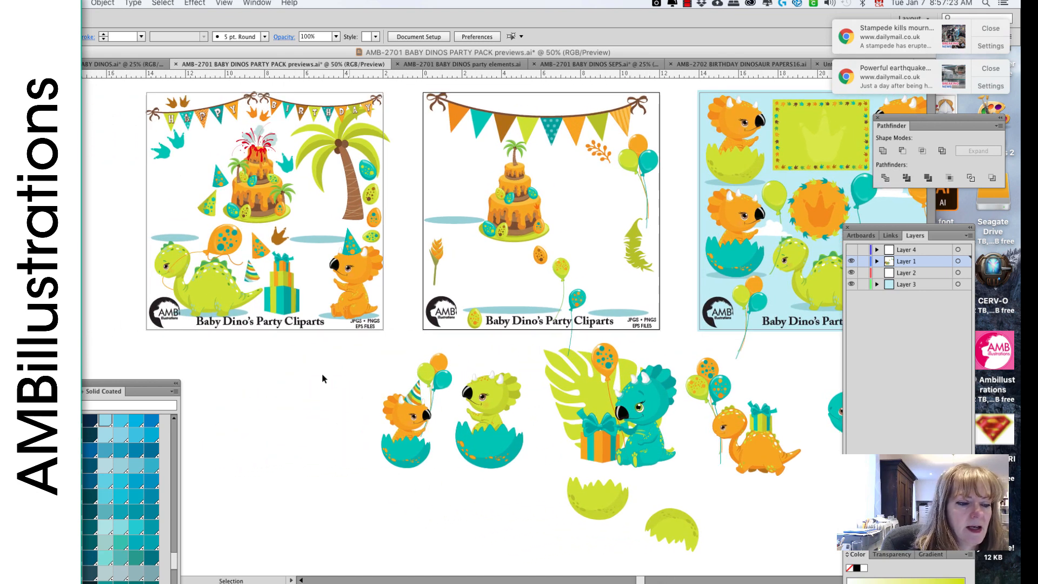
drag(269, 203, 310, 446)
drag(510, 488, 579, 471)
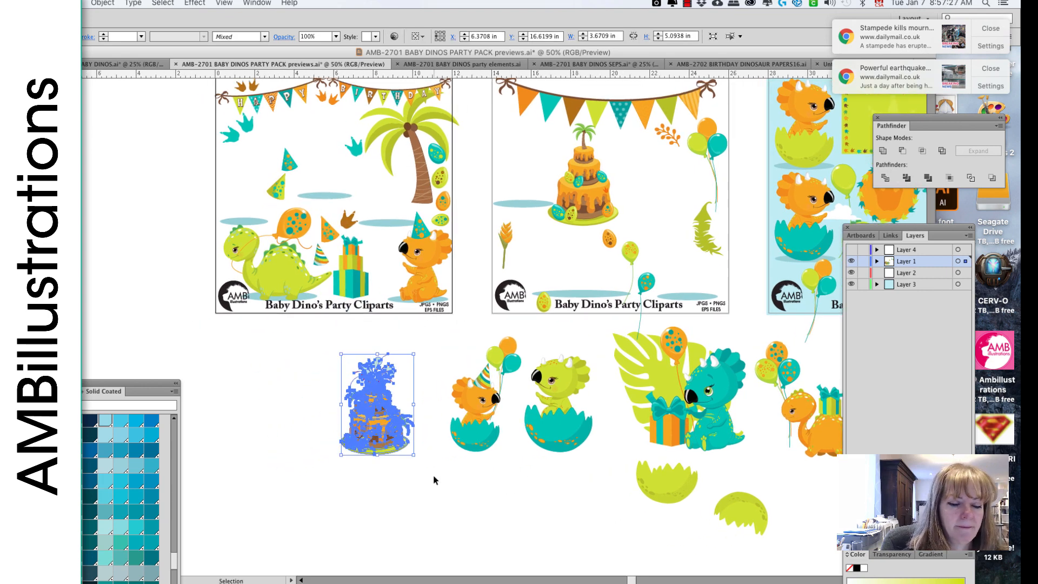
drag(434, 480, 580, 448)
drag(527, 381, 451, 419)
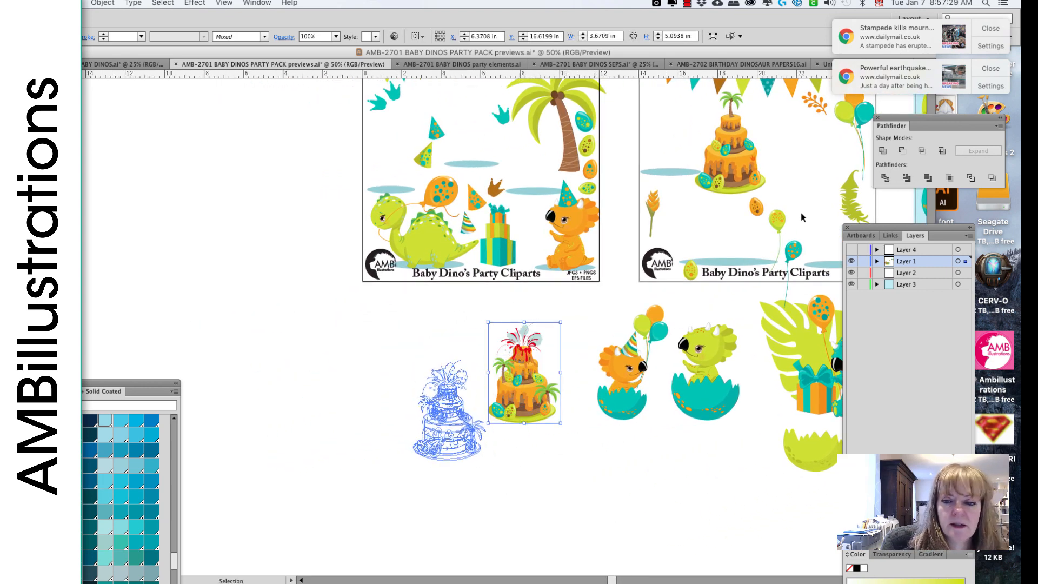
Step: Copy the green frame with the footprint border and paste it over the volcano cake below the first artboard
drag(802, 217, 523, 296)
click(766, 176)
key(a)
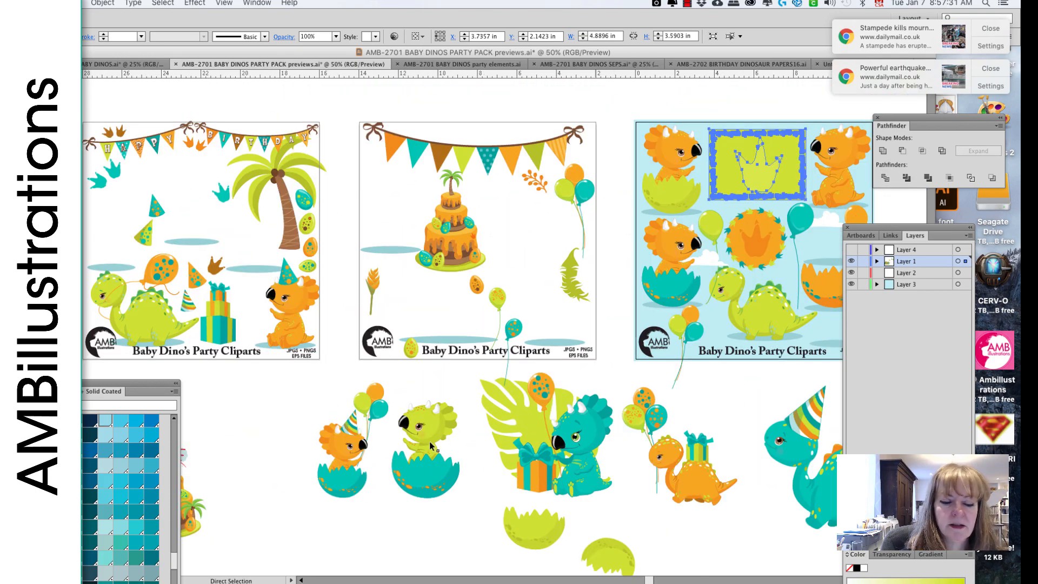
key(super+c)
drag(299, 497, 616, 332)
key(super+v)
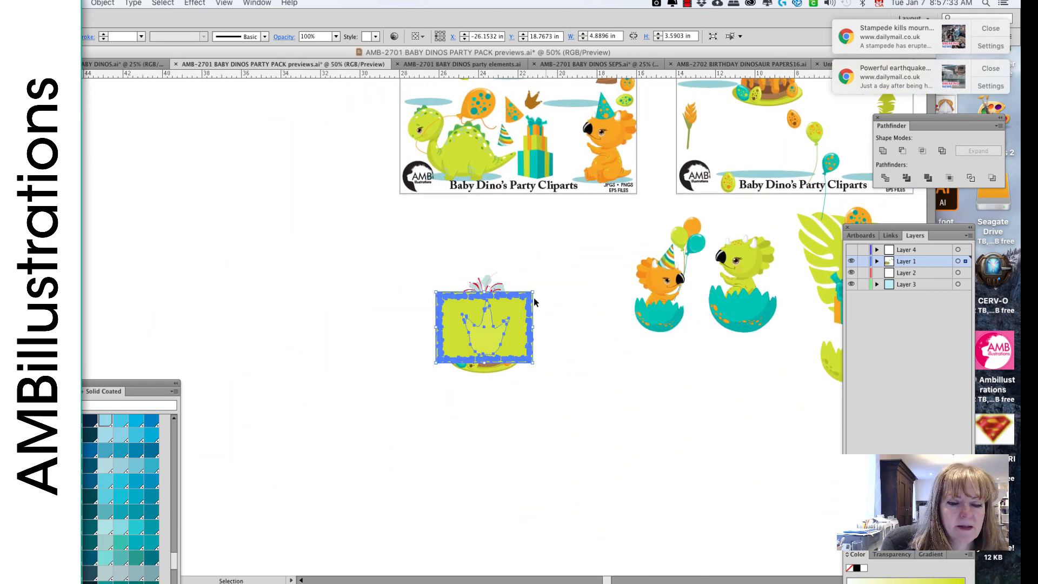
Step: Enlarge the pasted green frame to about 12.72 by 9.34 in and send it behind the volcano cake
drag(534, 298, 609, 235)
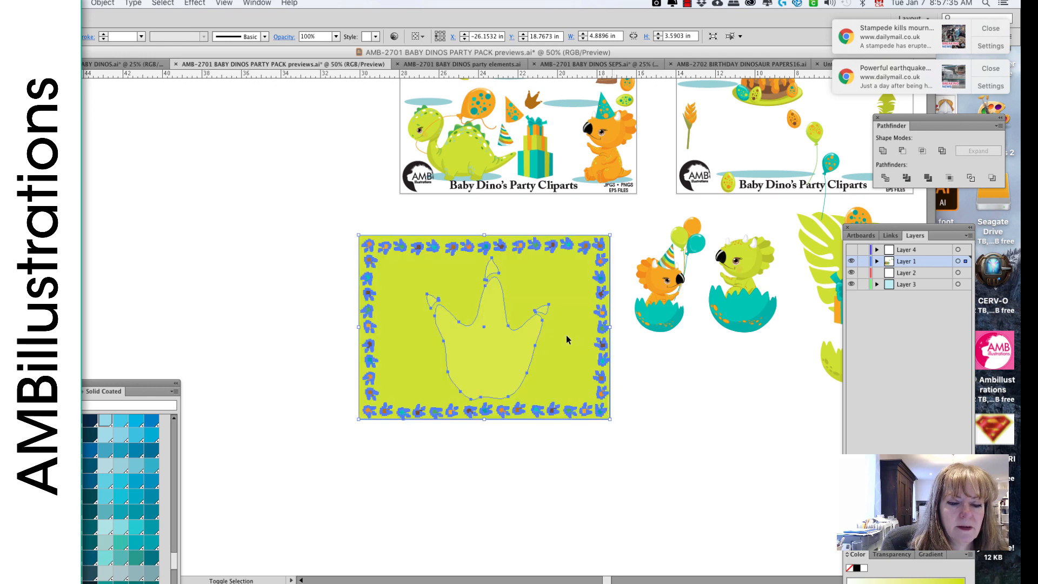
click(103, 3)
mouse_move(140, 25)
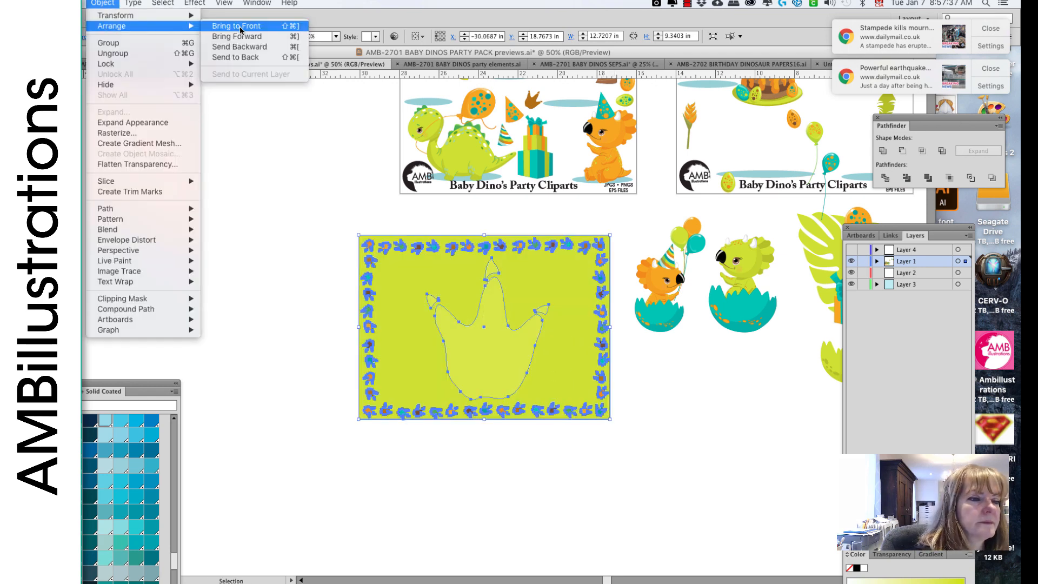
click(235, 57)
click(255, 372)
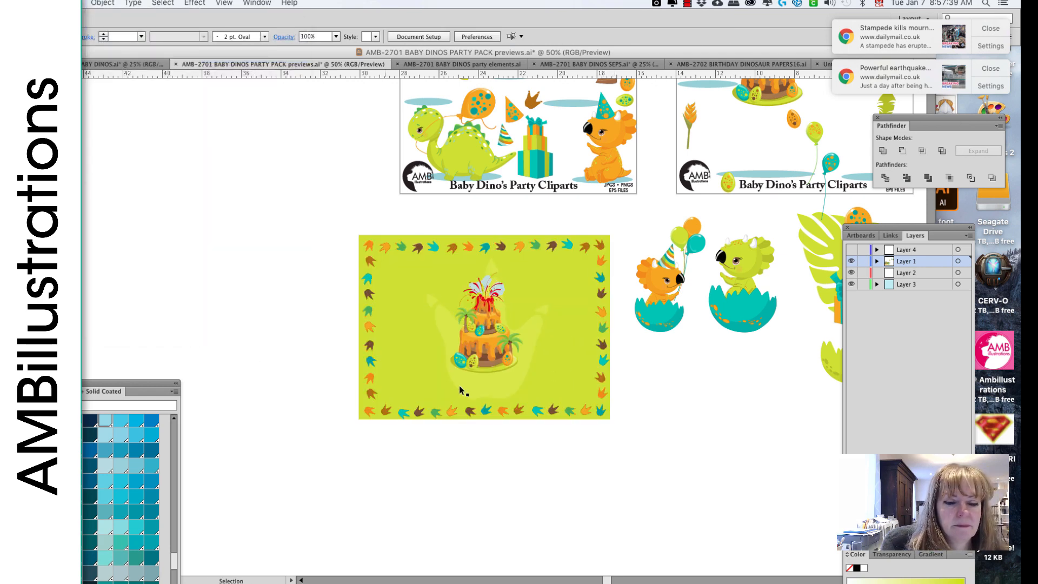
Step: Enlarge the volcano cake to fill most of the green frame's height and centre it on the large footprint
click(496, 362)
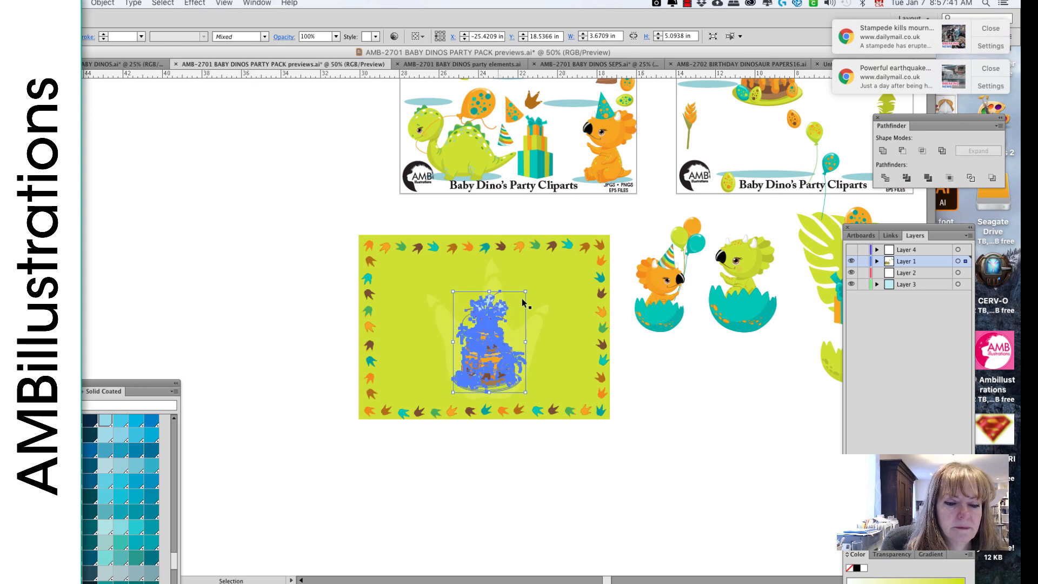
drag(526, 292, 535, 259)
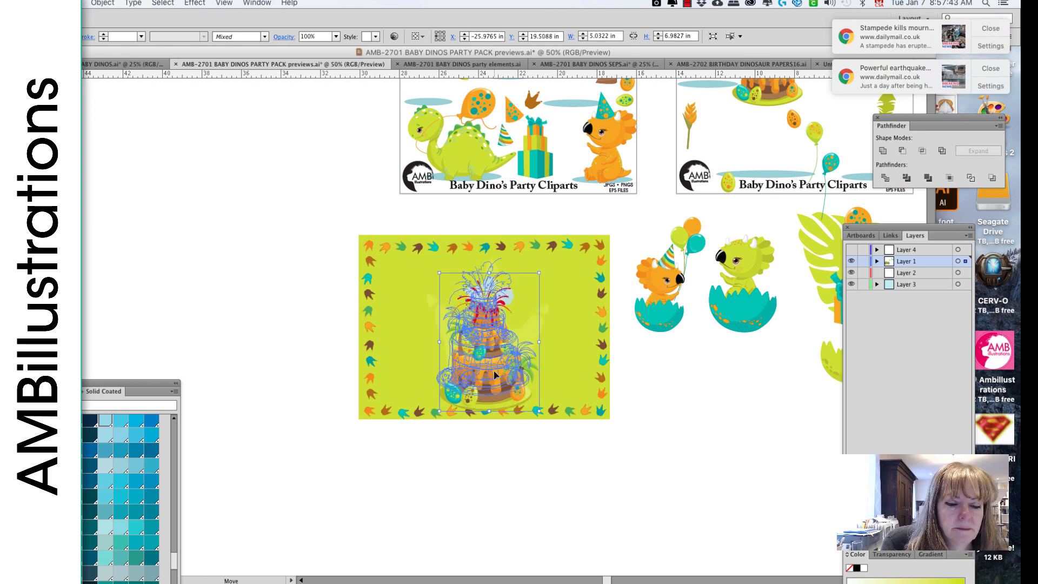
shift+click(537, 262)
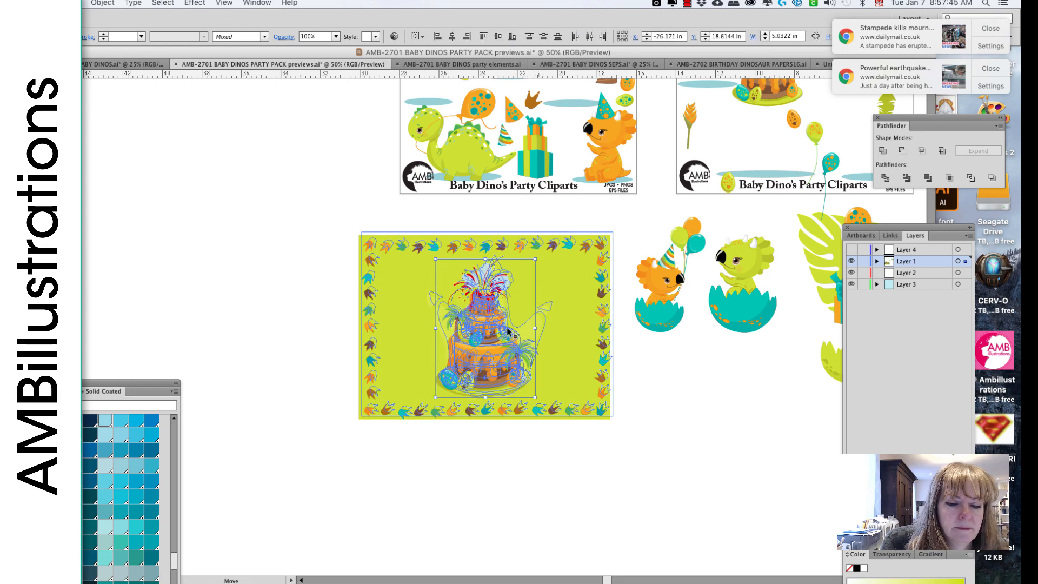
key(super+z)
click(639, 362)
click(500, 353)
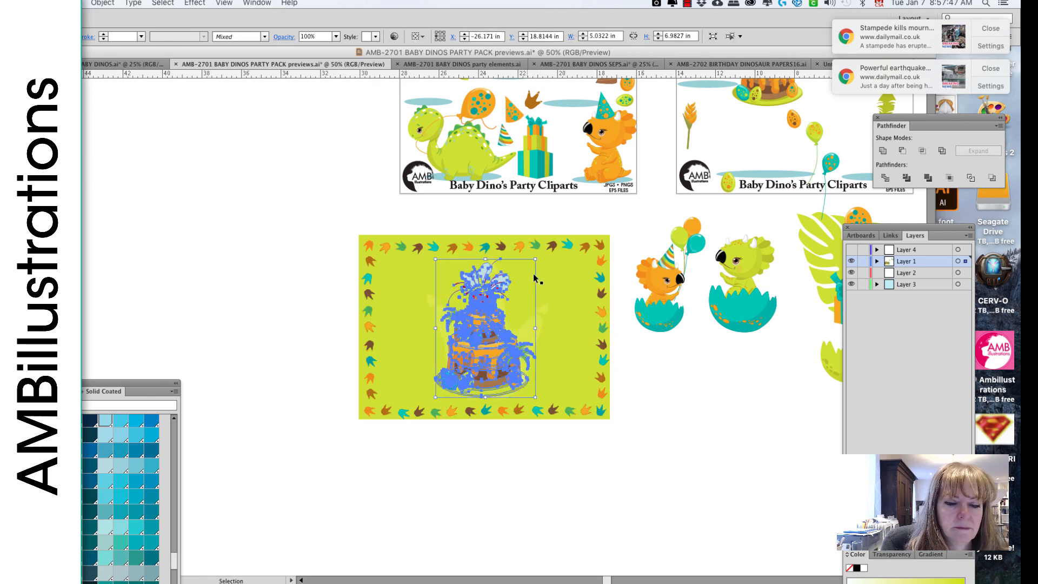
drag(533, 263, 541, 258)
click(632, 354)
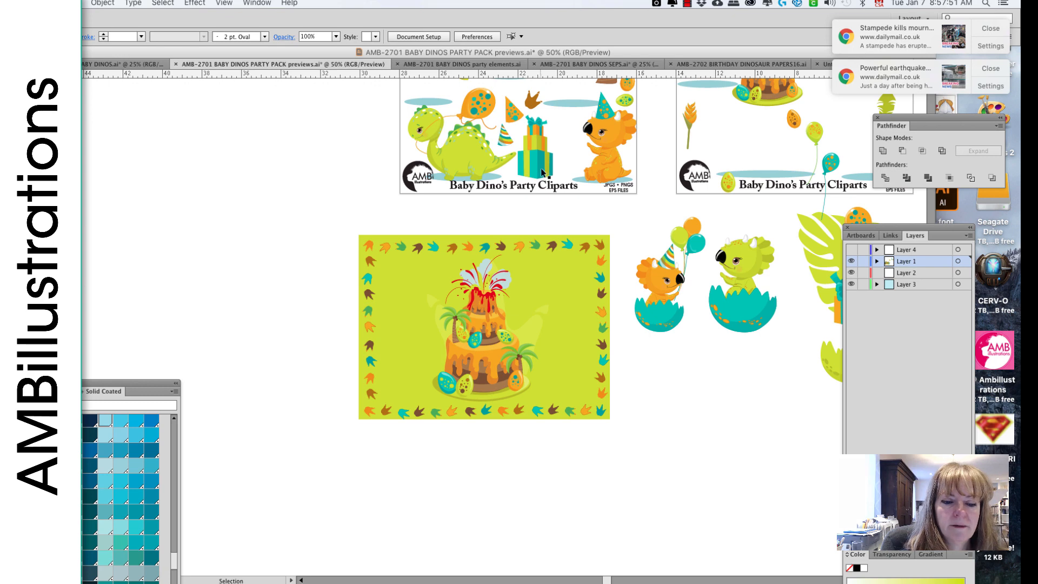
Step: Move the teal spotted balloon from the middle artboard onto the green frame, left of the volcano cake
drag(692, 386, 602, 457)
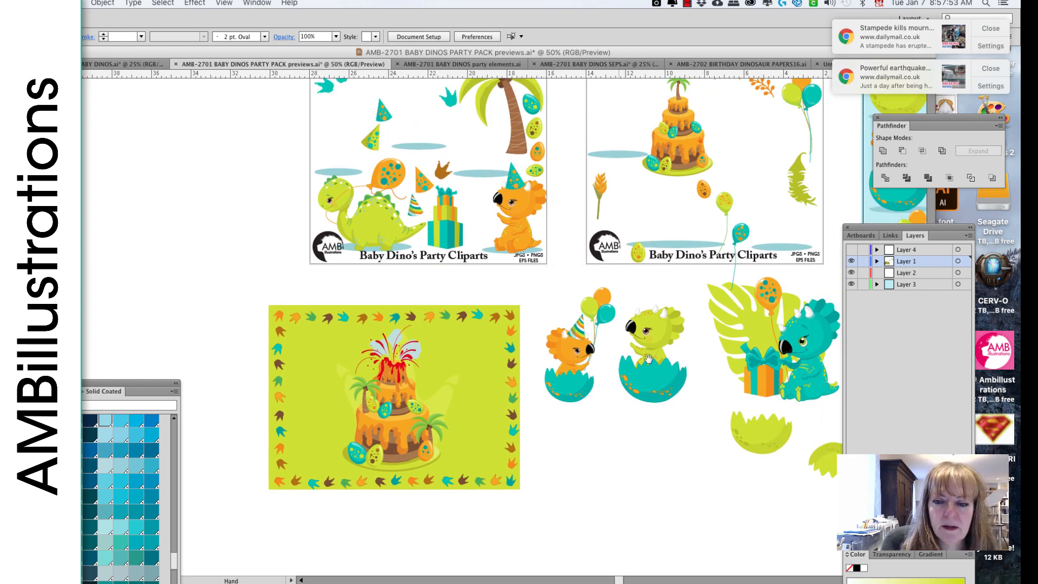
drag(731, 239, 345, 319)
drag(338, 346, 350, 360)
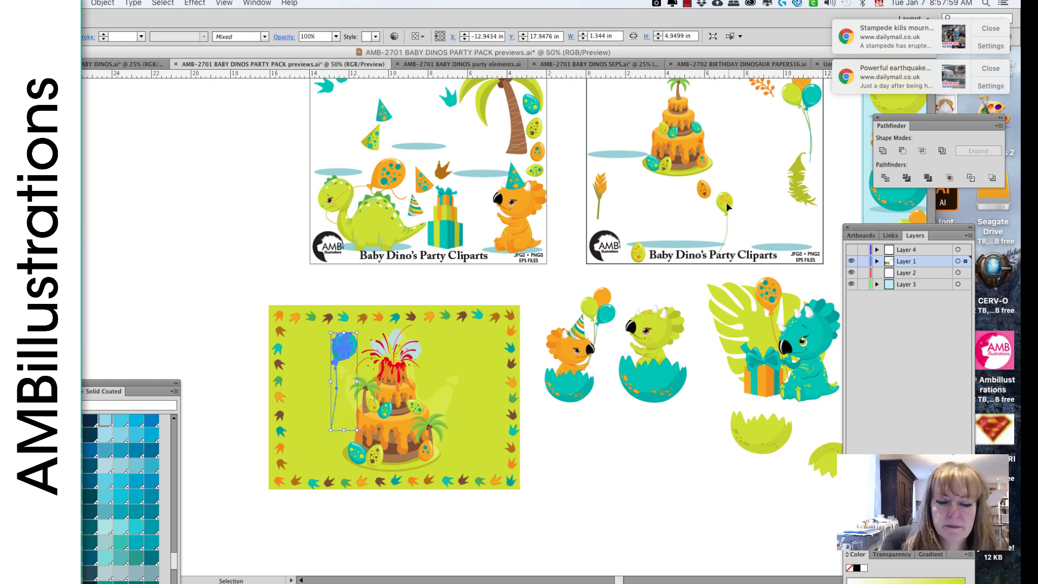
Step: Place a copy of the teal triceratops's orange spotted balloon on the green frame, right of the volcano cake
click(727, 207)
drag(765, 290, 459, 382)
click(547, 459)
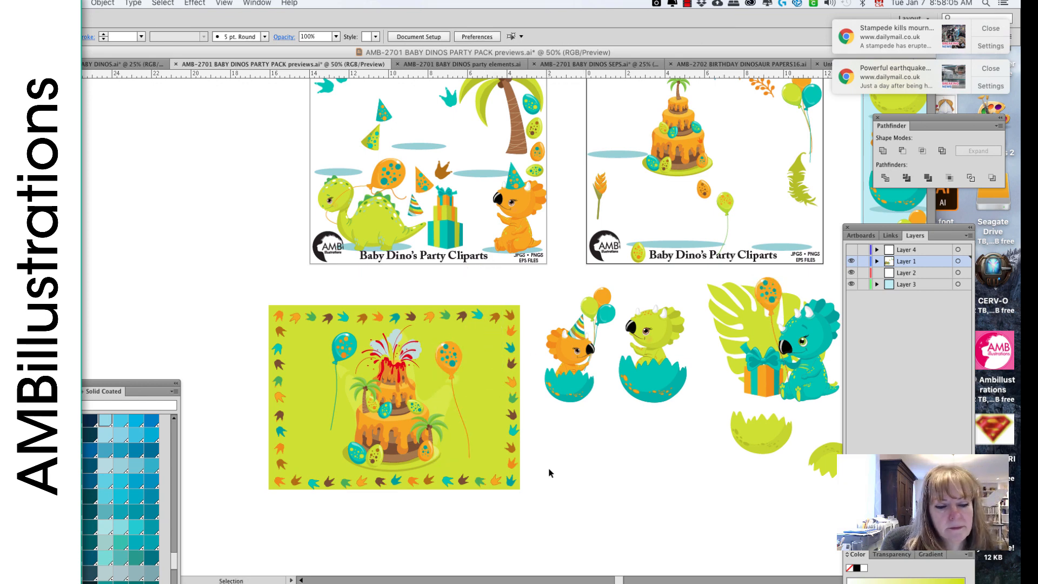
Step: Add the two-line 200 pt text "You are invited / to a dinomite Birthday Party!" in the empty space right of the green frame
key(t)
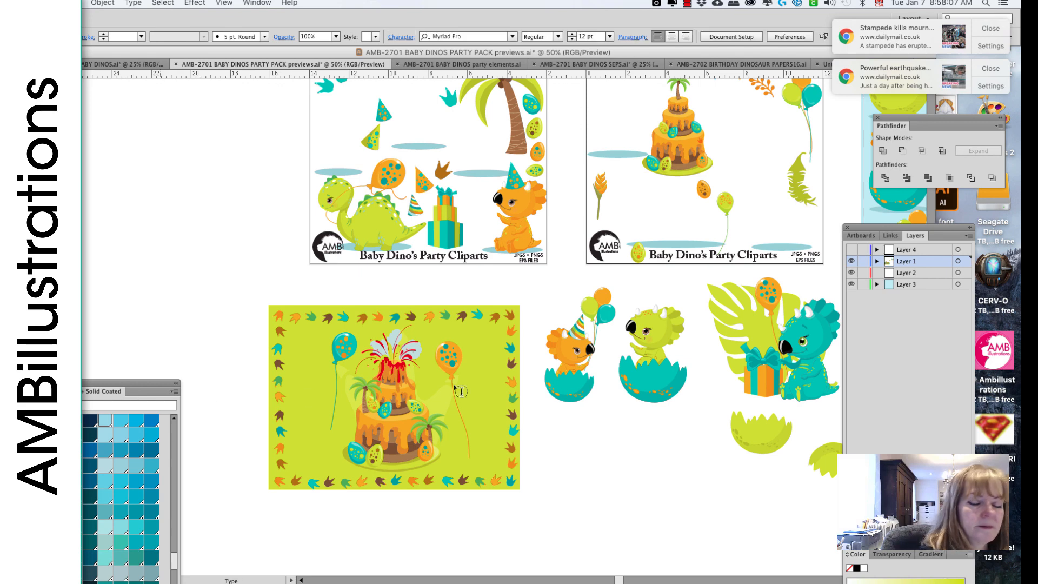
click(569, 472)
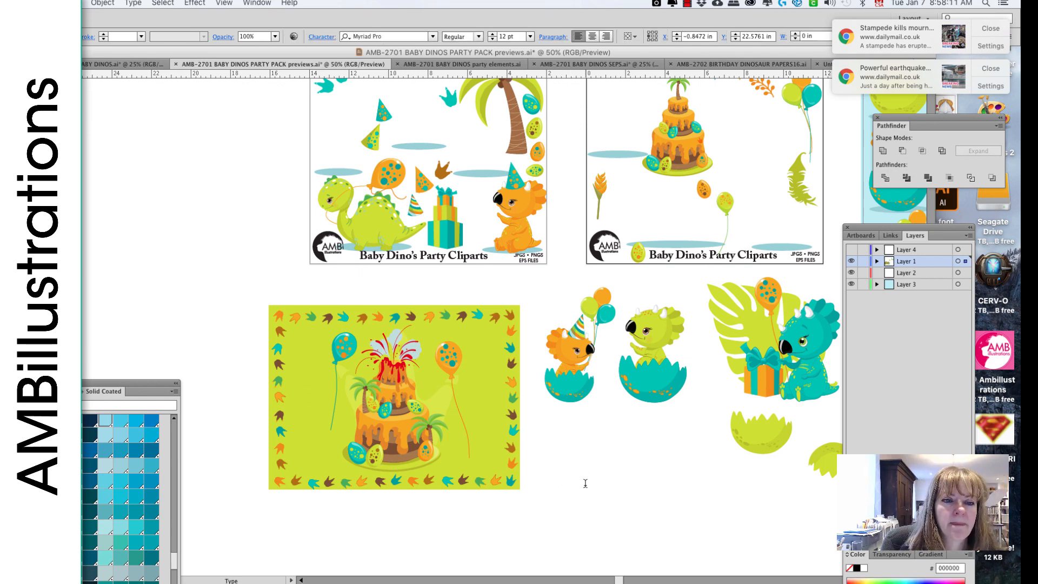
click(493, 37)
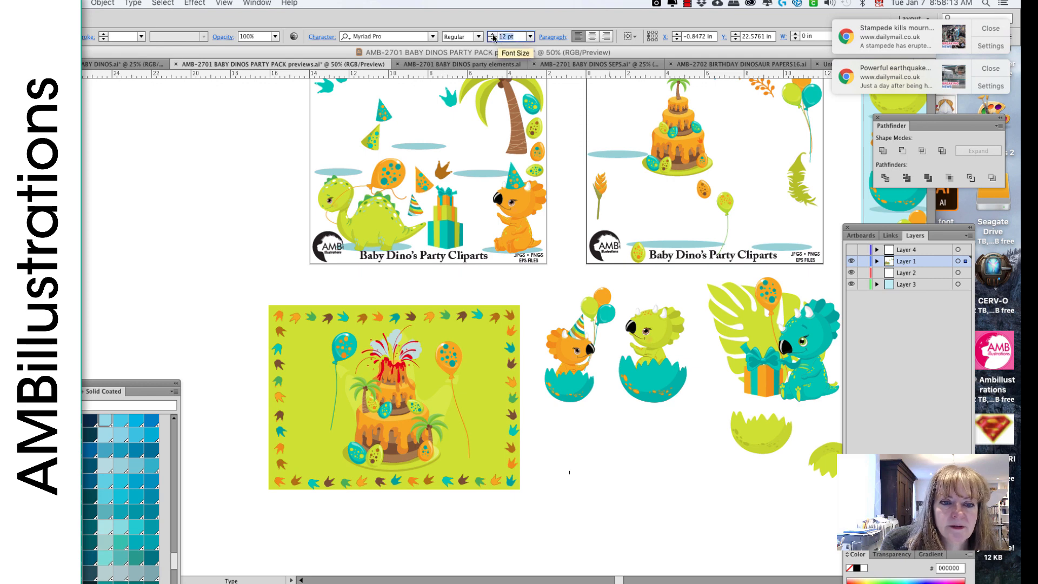
text(200)
key(Return)
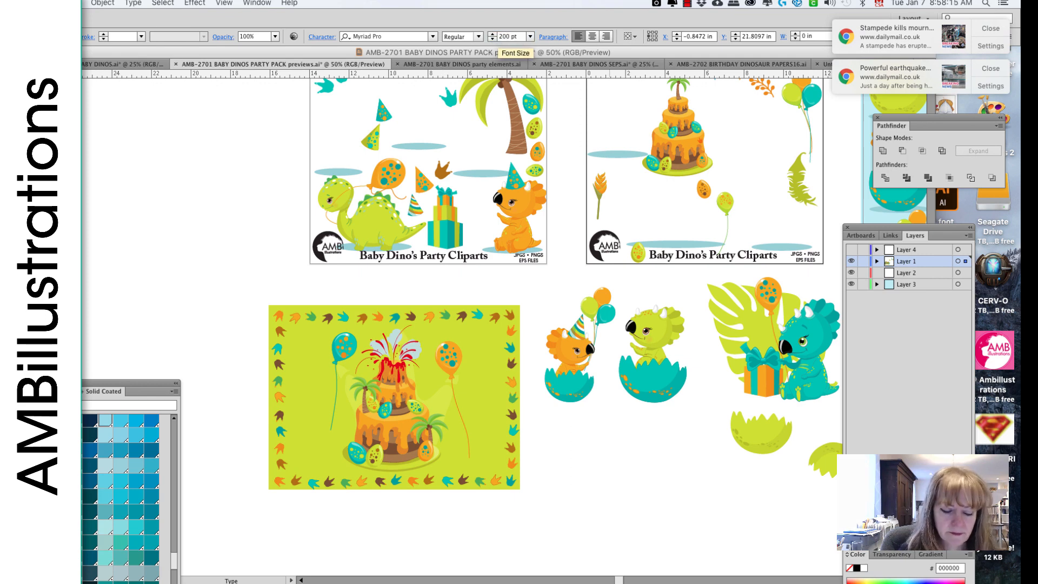
text(You are in)
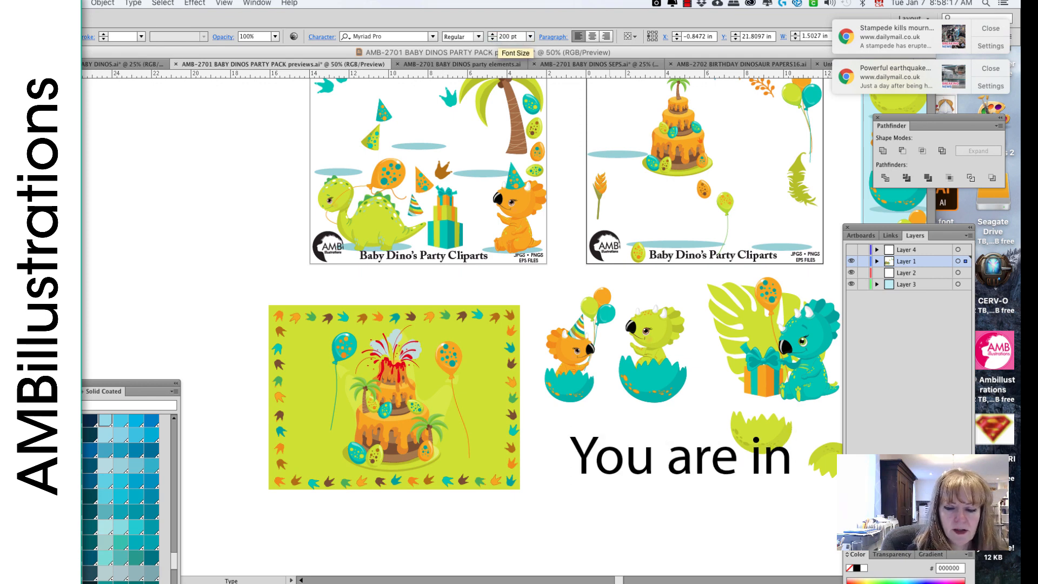
text(vit)
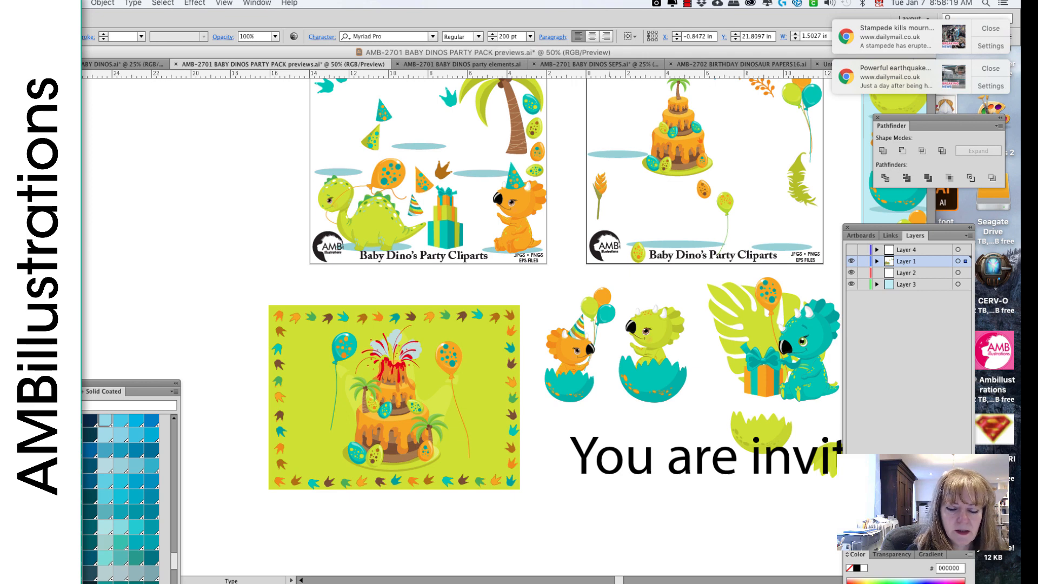
text(ed to a dinomit)
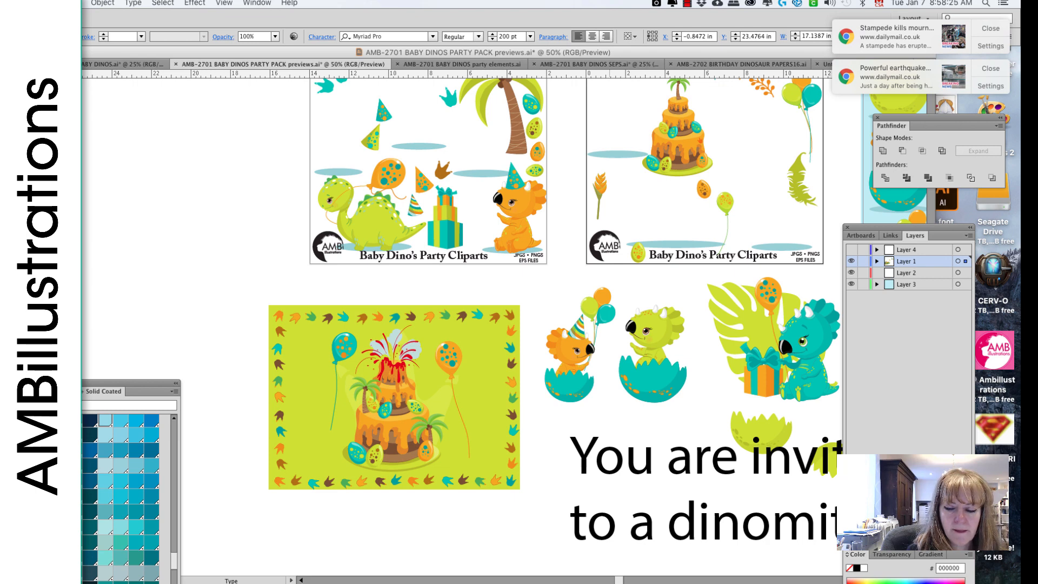
text(e Birth)
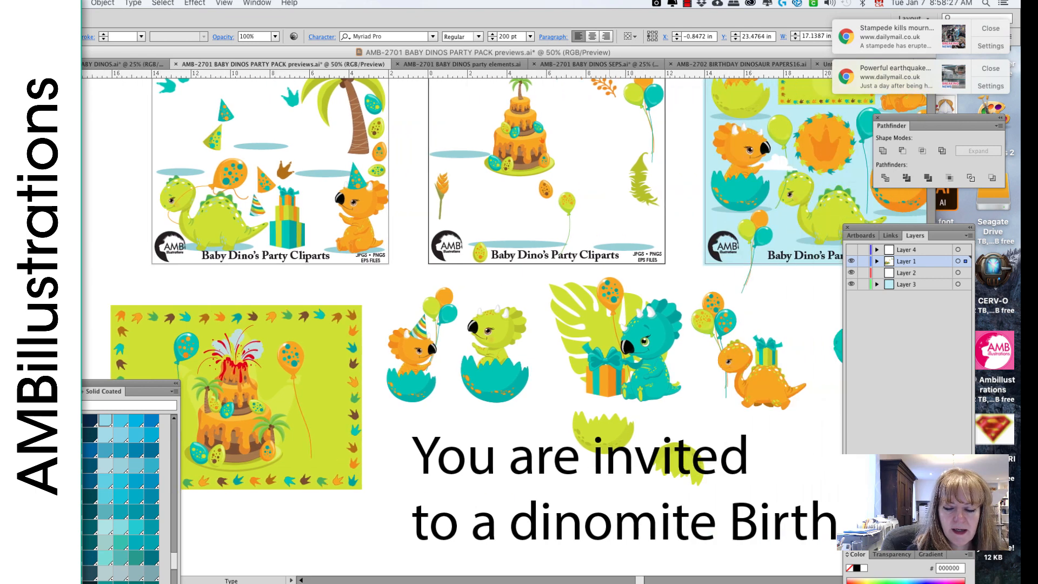
text(day Pa)
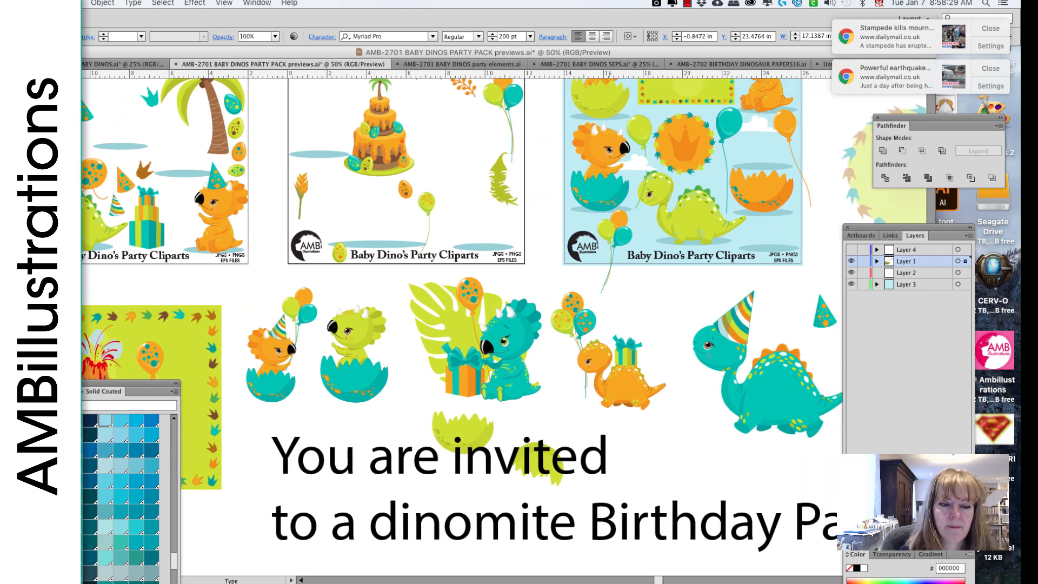
Step: Set the font of the whole invitation text to Hobo Std Medium
key(super+a)
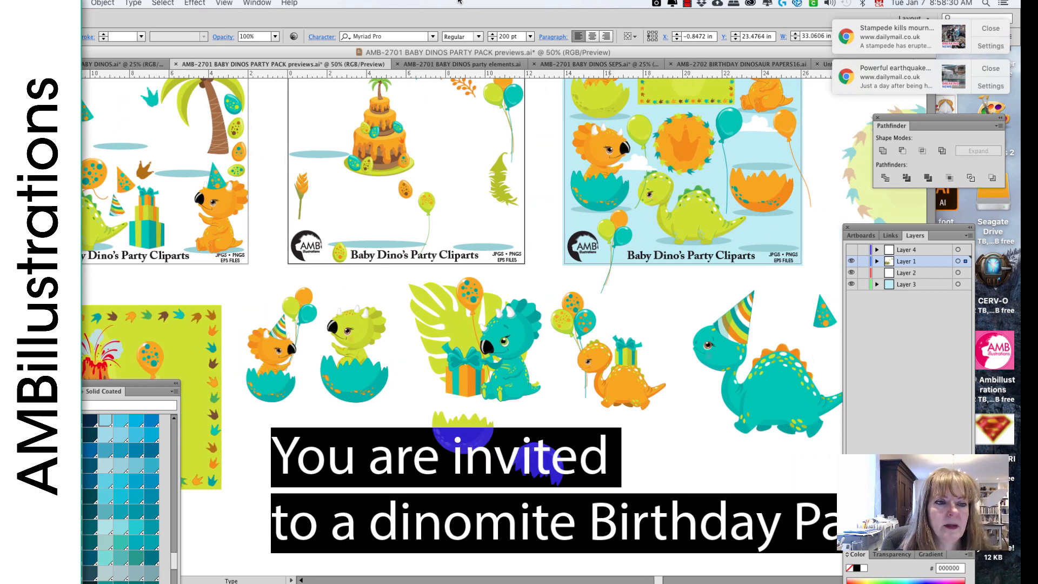
click(433, 37)
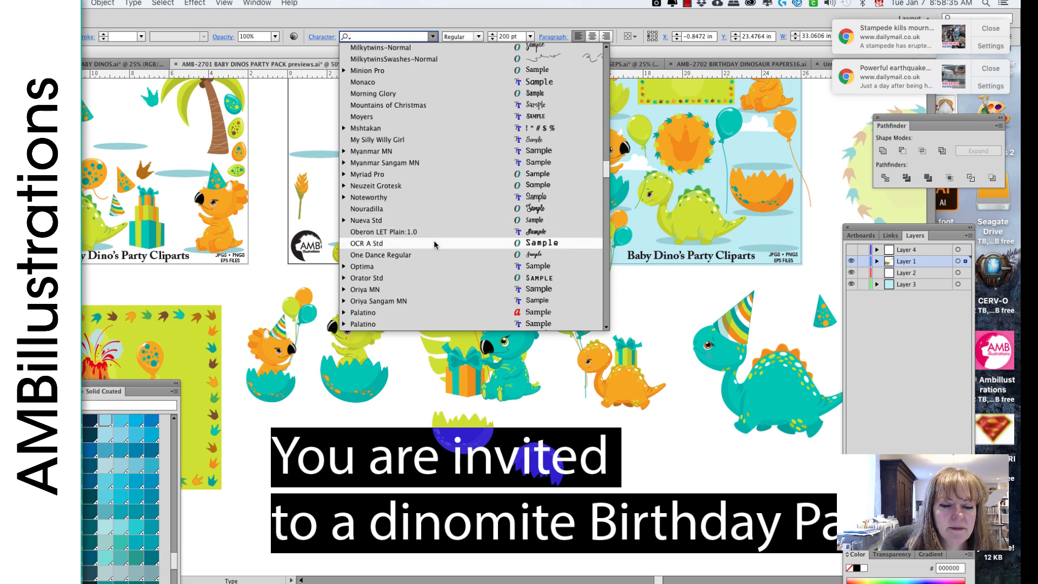
scroll(454, 139, up, 4)
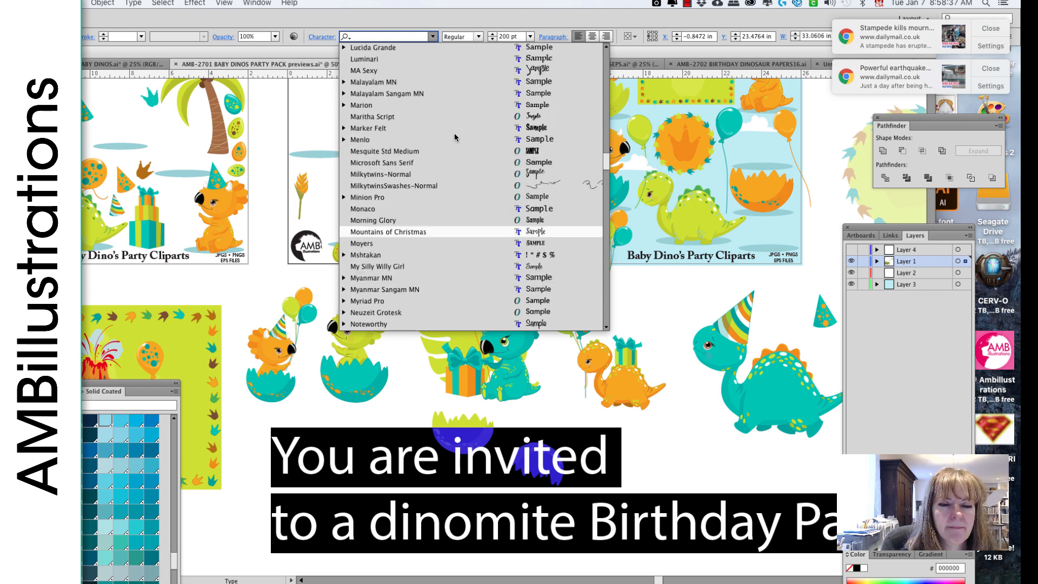
scroll(454, 138, up, 8)
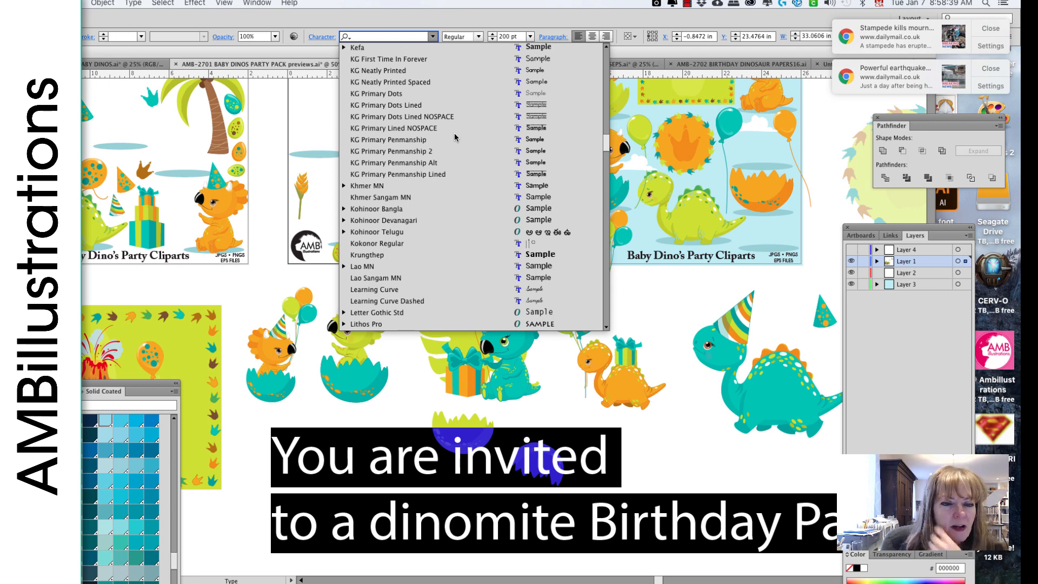
scroll(454, 137, up, 5)
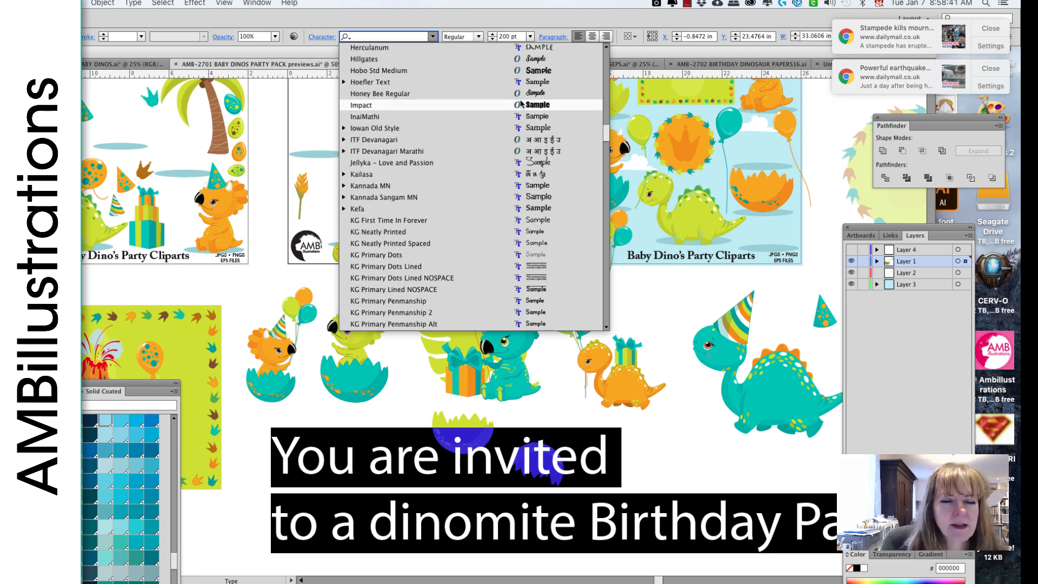
click(530, 71)
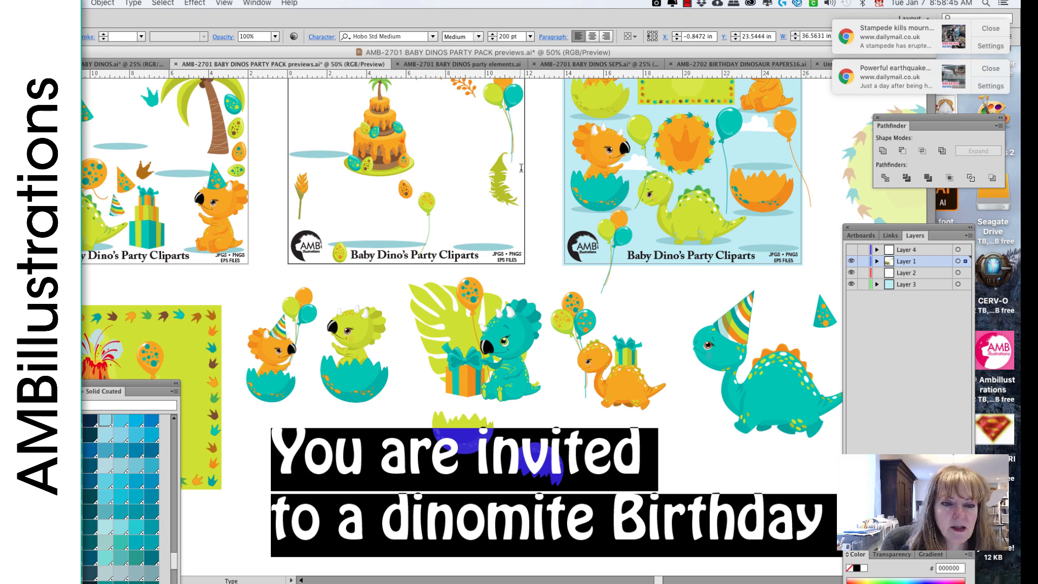
Step: Centre-align the invitation text and set its font size to 80 pt
click(594, 36)
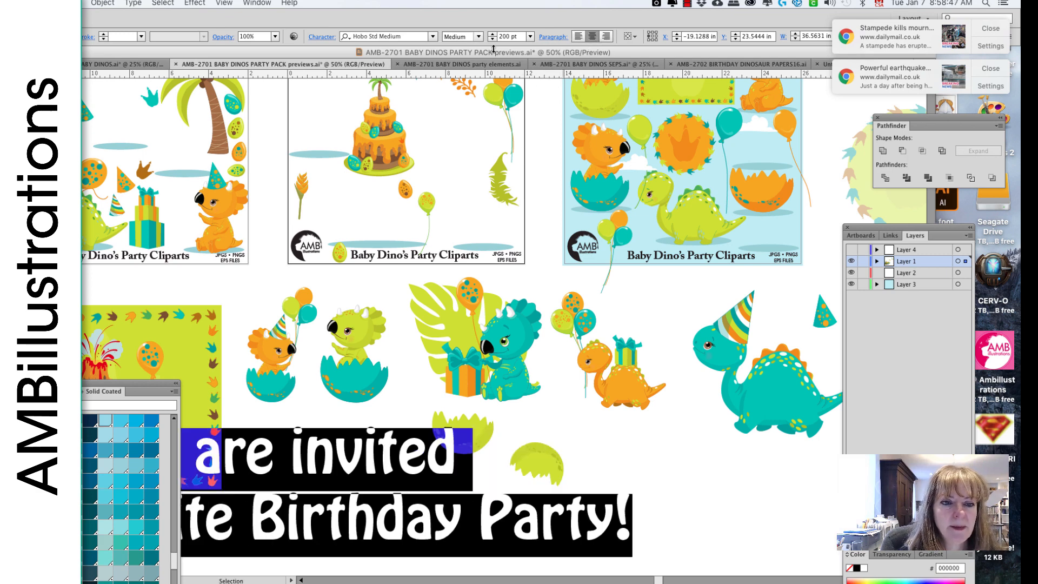
drag(515, 38, 485, 36)
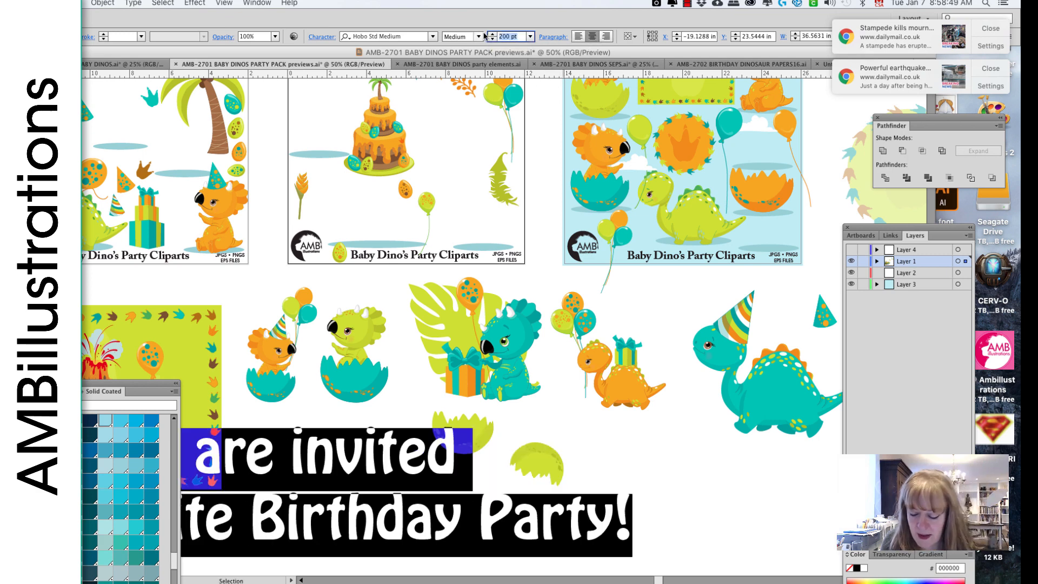
text(80)
key(Return)
key(t)
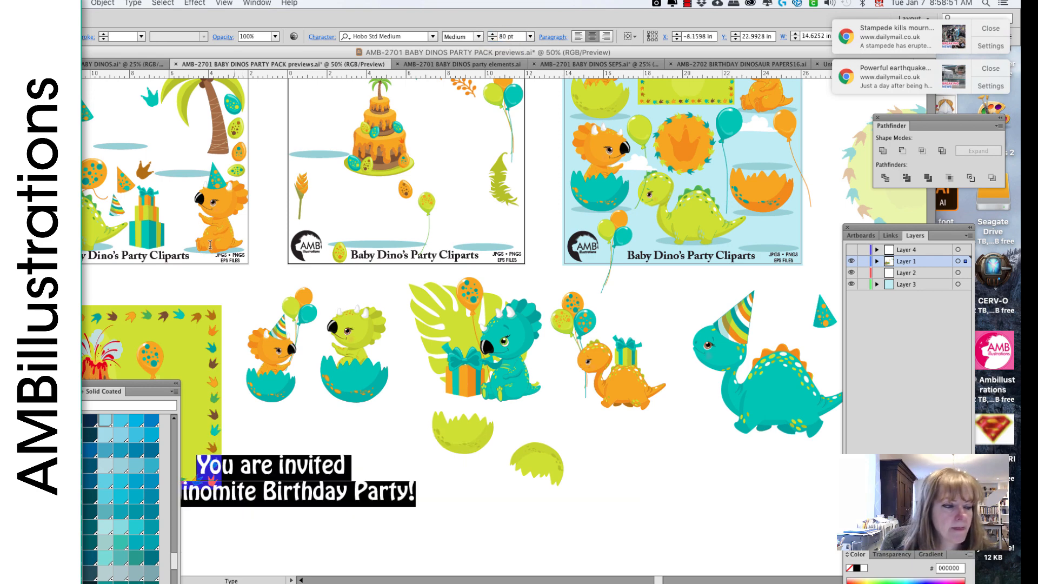
key(Escape)
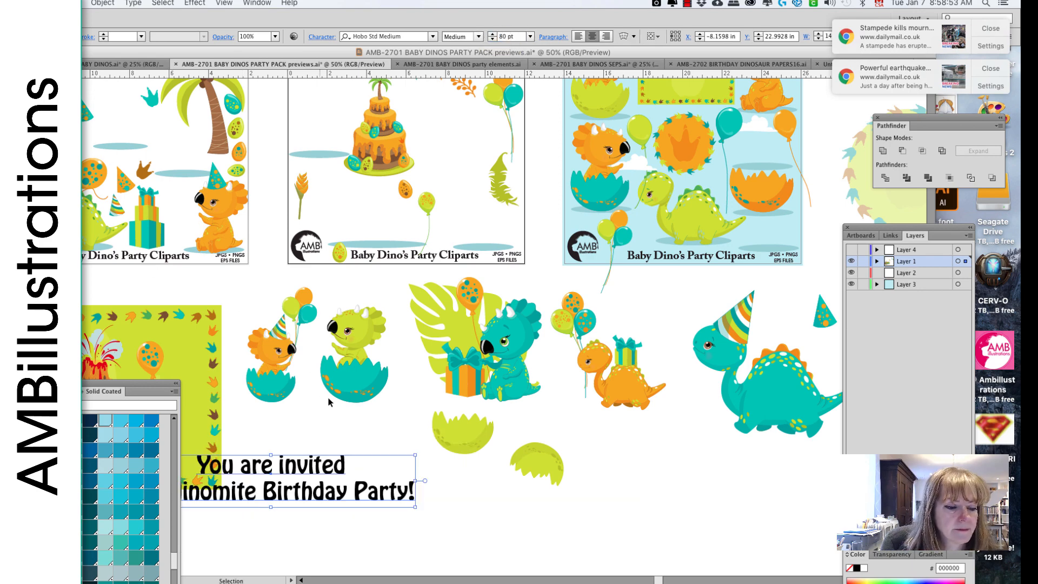
Step: Move the invitation text onto the lower part of the green frame, across the base of the volcano cake
click(328, 425)
drag(368, 434, 738, 400)
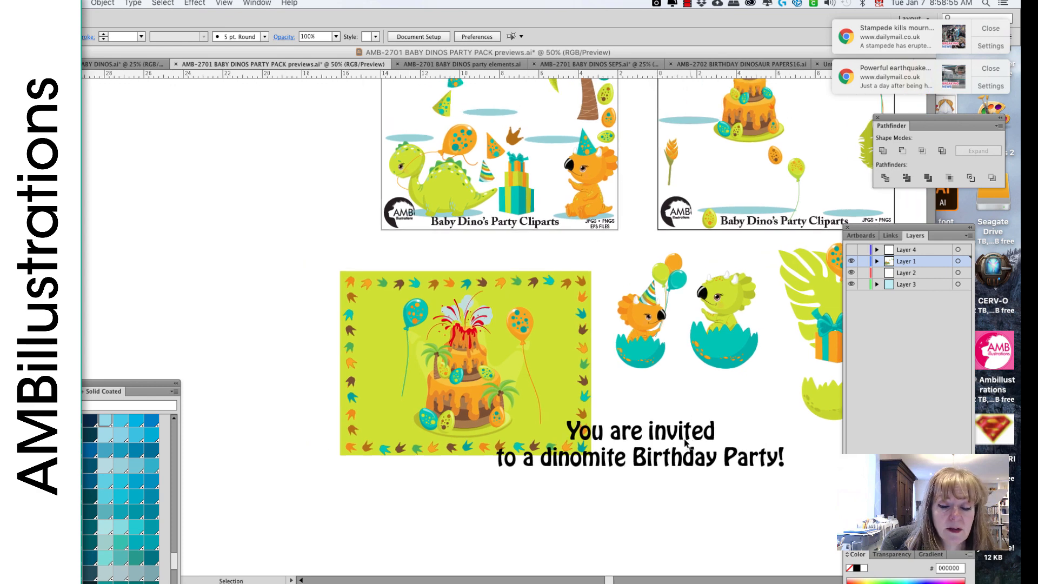
drag(673, 438, 516, 405)
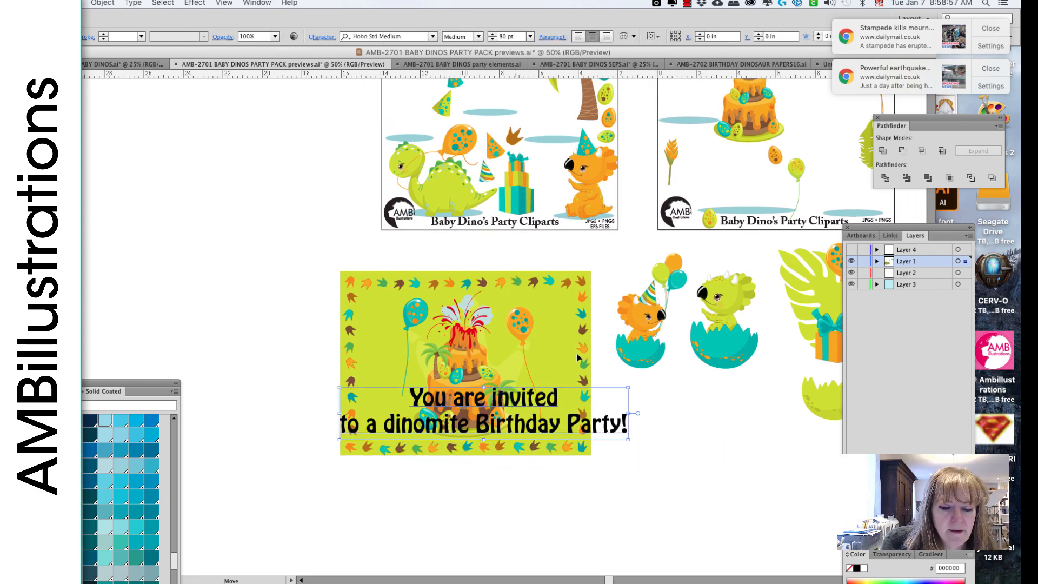
Step: Reduce the invitation text's font size to 72 pt
click(491, 37)
click(492, 37)
click(492, 38)
click(492, 38)
click(492, 38)
click(492, 38)
click(492, 37)
click(492, 37)
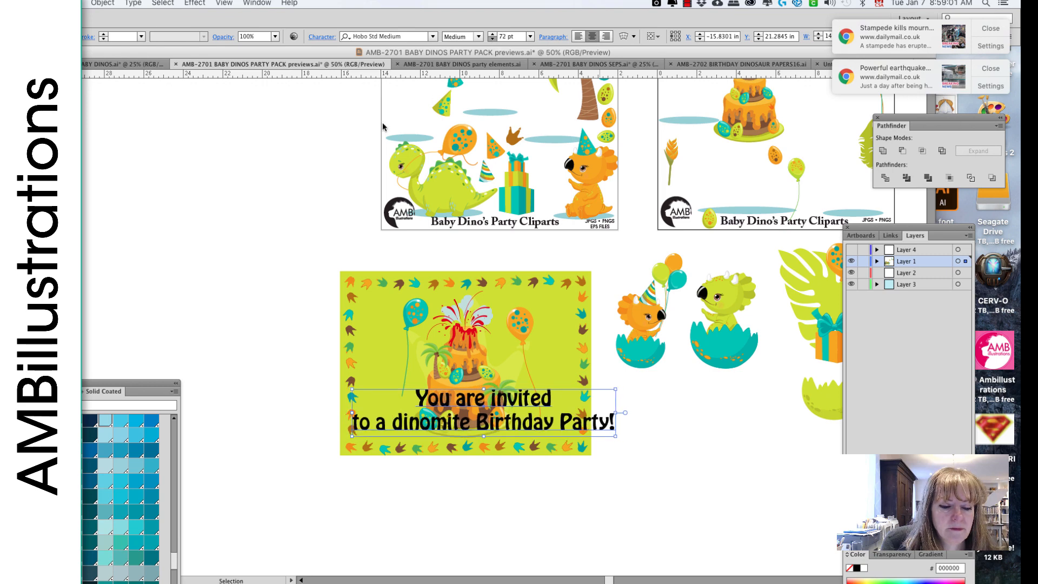
Step: Reduce the invitation text's font size to 69 pt
click(492, 37)
click(492, 38)
click(492, 37)
Step: Replace the word "a" in the invitation text's second line with the birthday child's first name in possessive form
key(t)
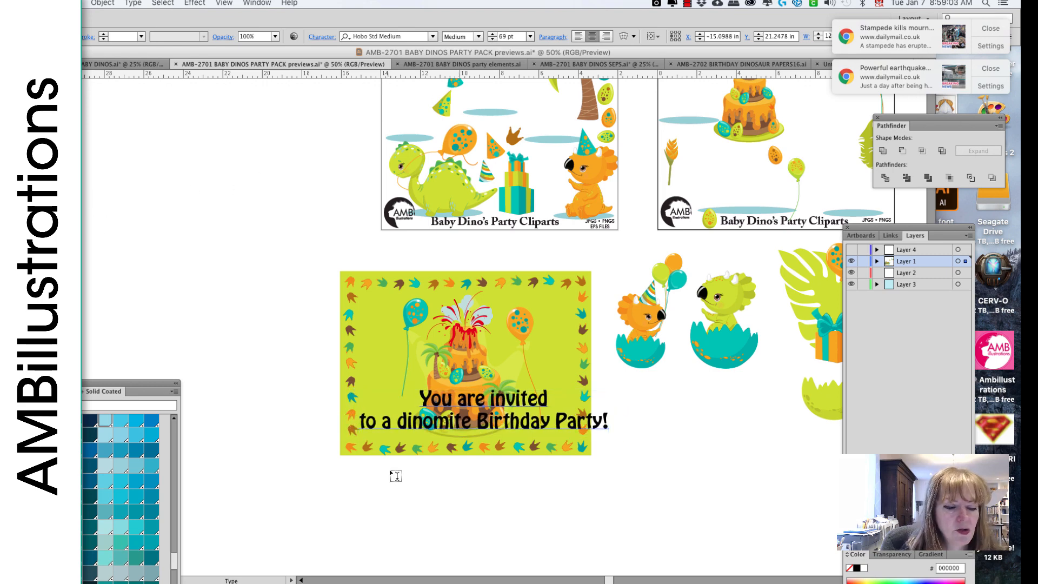
double_click(386, 421)
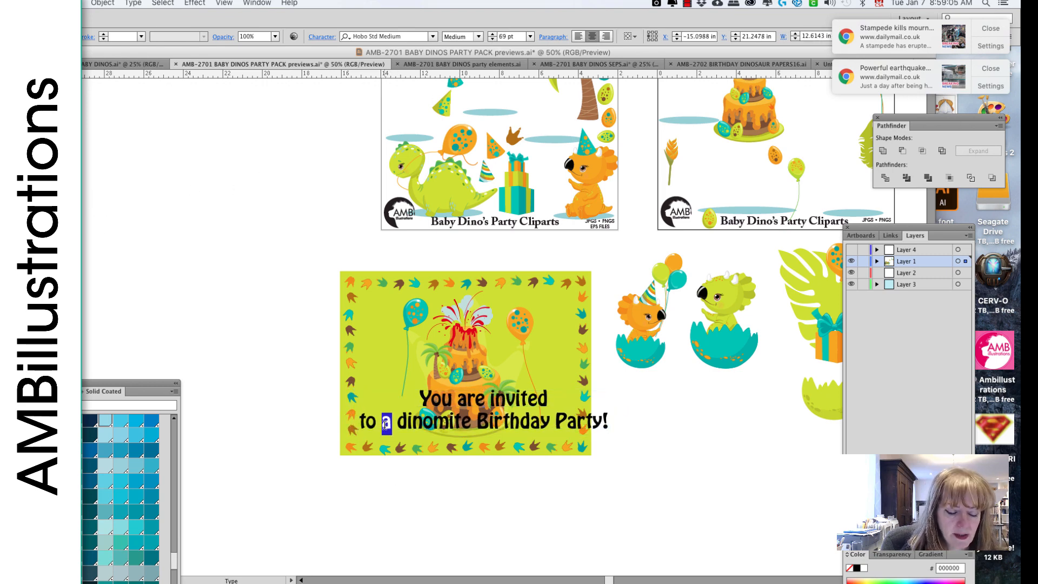
text(Jason's)
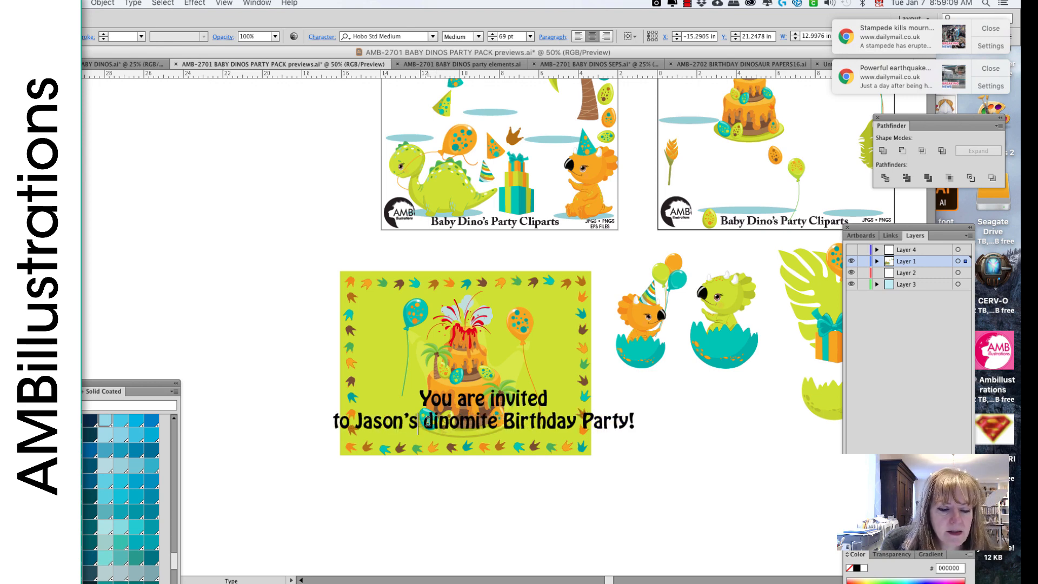
Step: Change "dinomite" to "DINOmite" in the invitation text and start a new line before "Birthday Party!"
drag(424, 421, 494, 426)
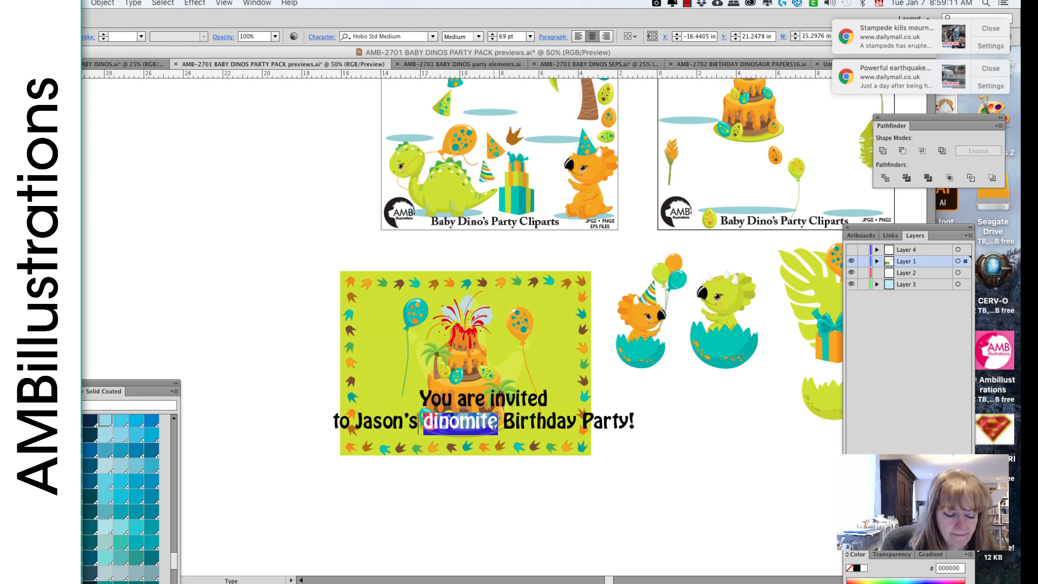
text(DINOmite)
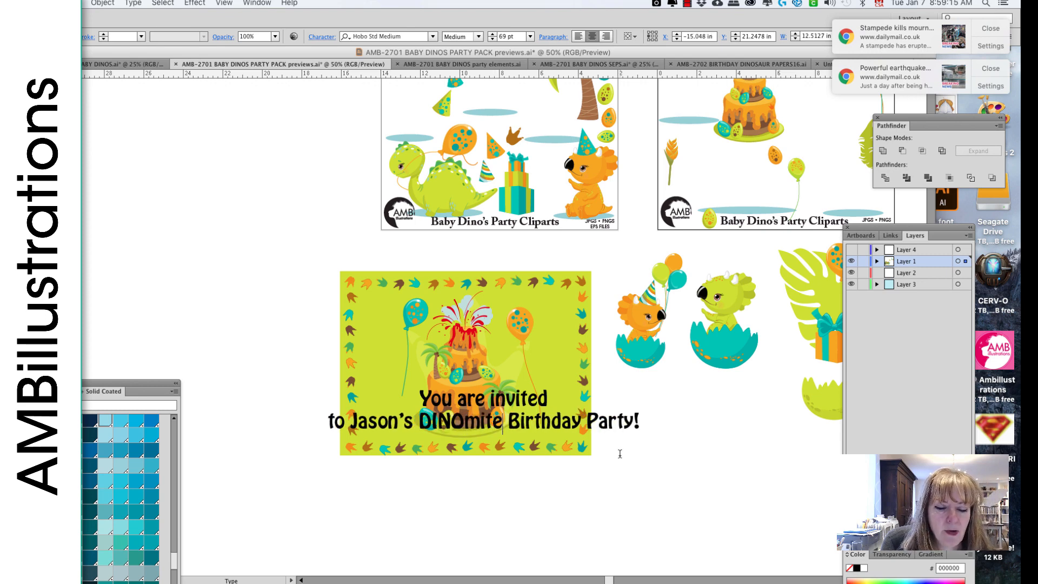
key(Return)
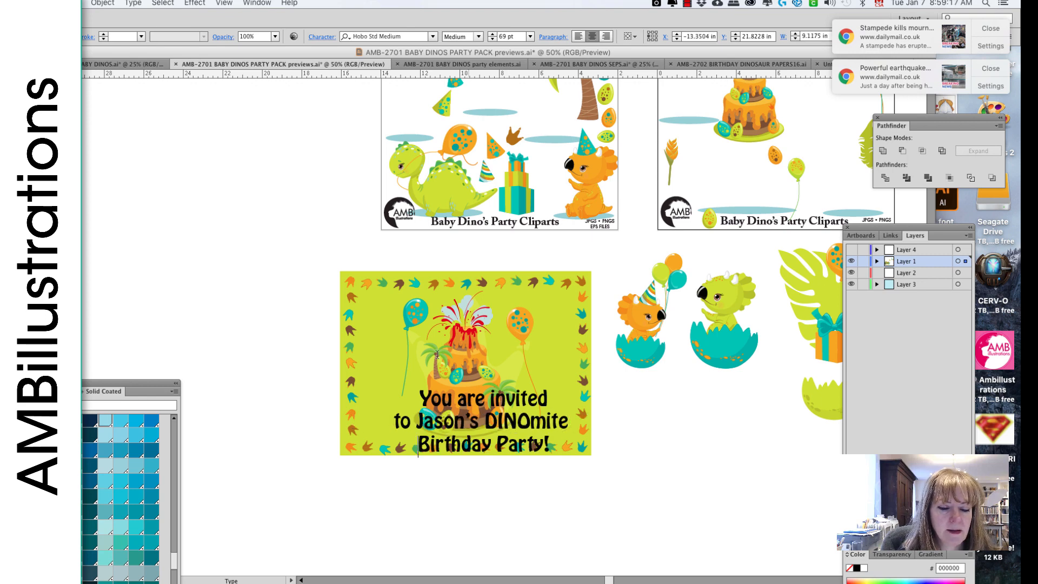
key(Escape)
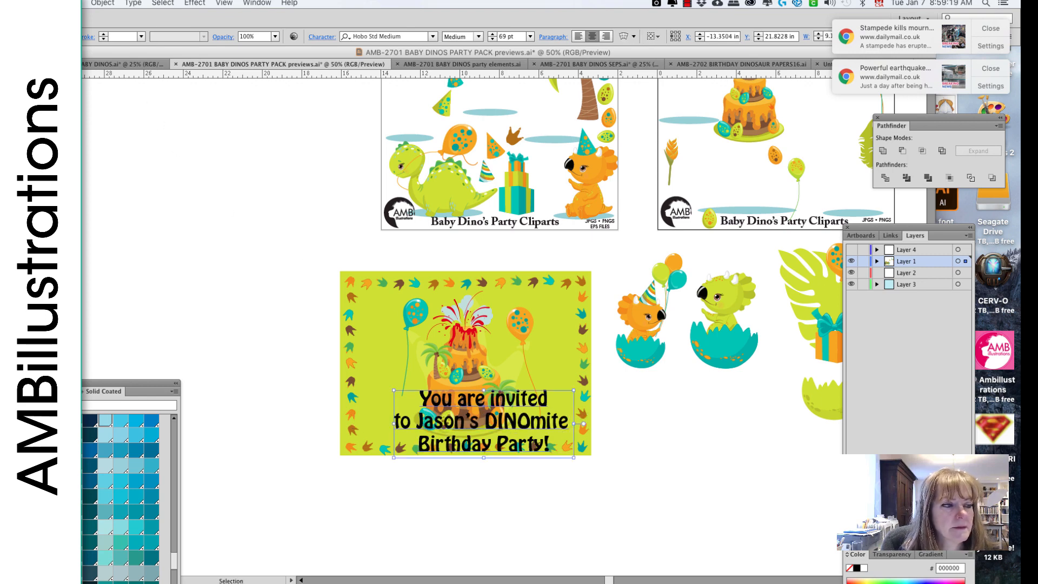
Step: Move the invitation text off the green frame and shift both balloons and the volcano cake toward the frame's left side
drag(506, 404, 247, 275)
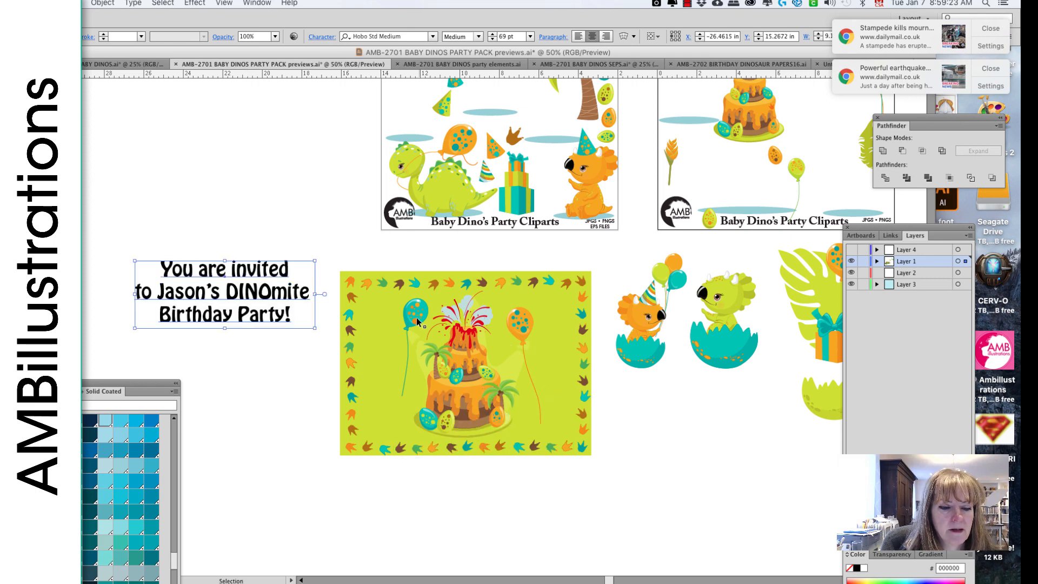
drag(417, 320, 380, 317)
drag(471, 372, 434, 373)
drag(521, 327, 472, 330)
Step: Place the invitation text on the frame's right half, breaking lines after "You are" and after the child's name
drag(265, 275, 605, 312)
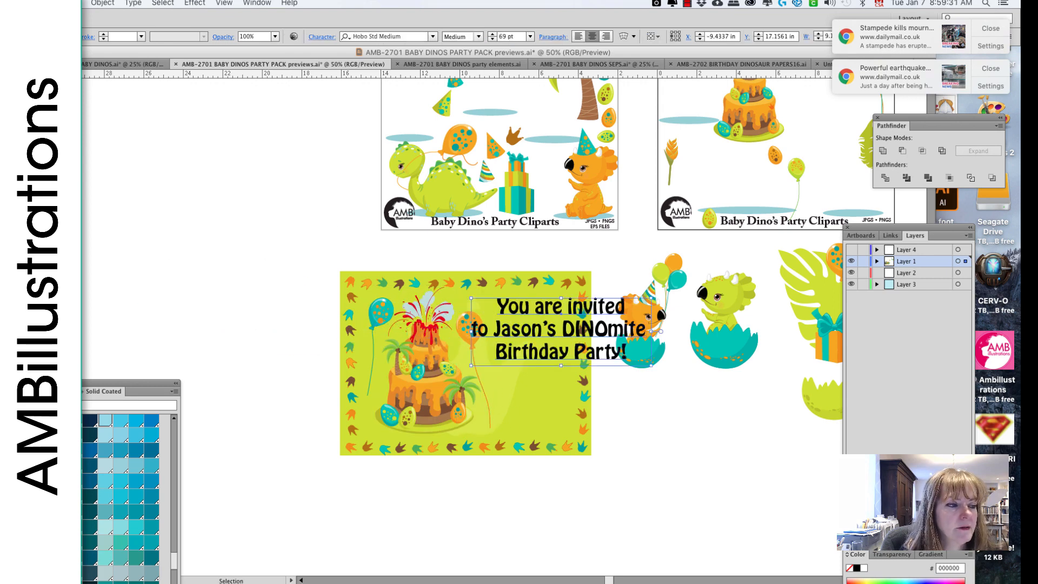
key(t)
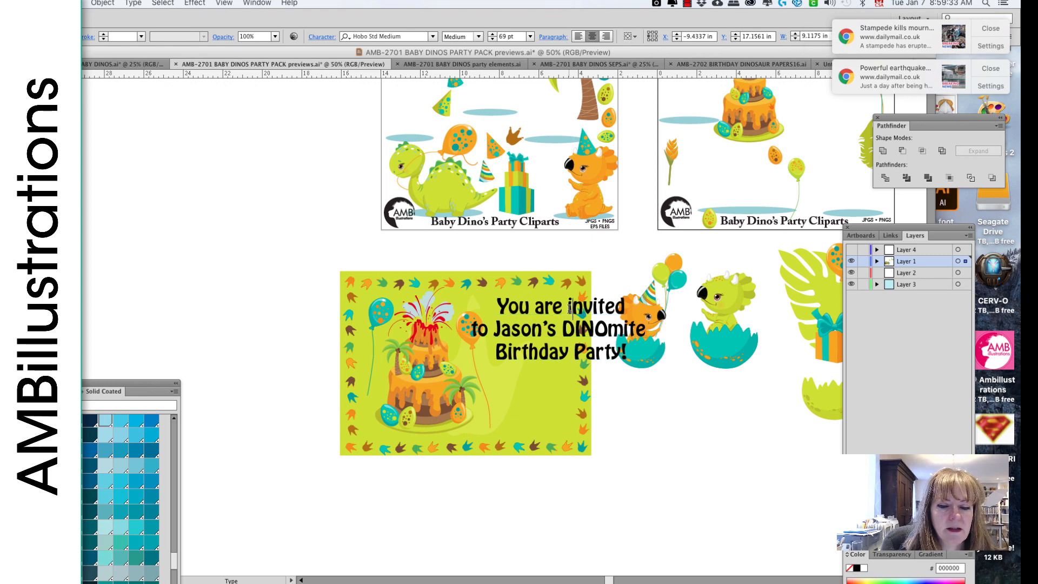
click(568, 308)
key(Return)
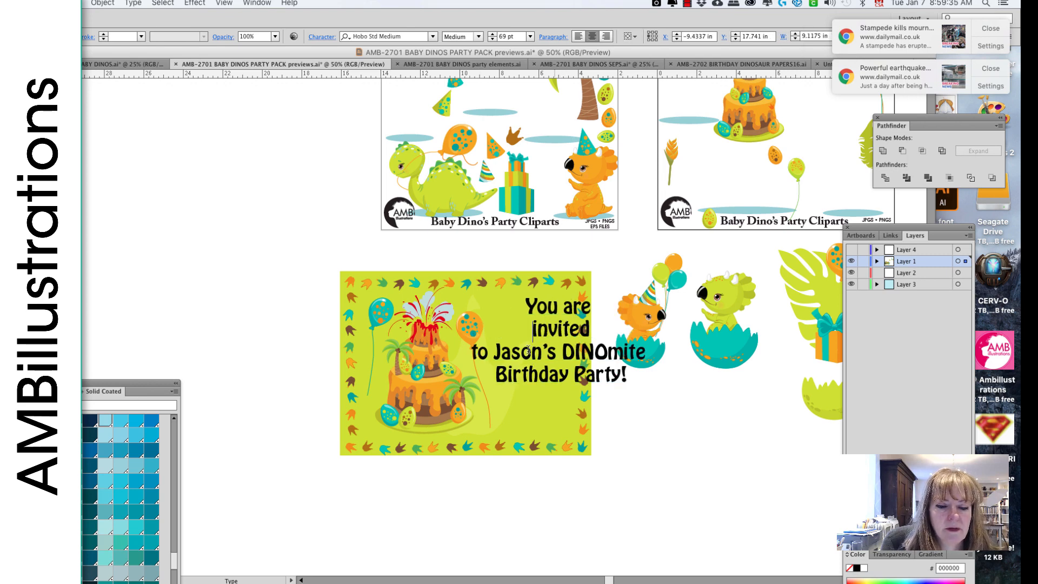
click(563, 354)
key(Return)
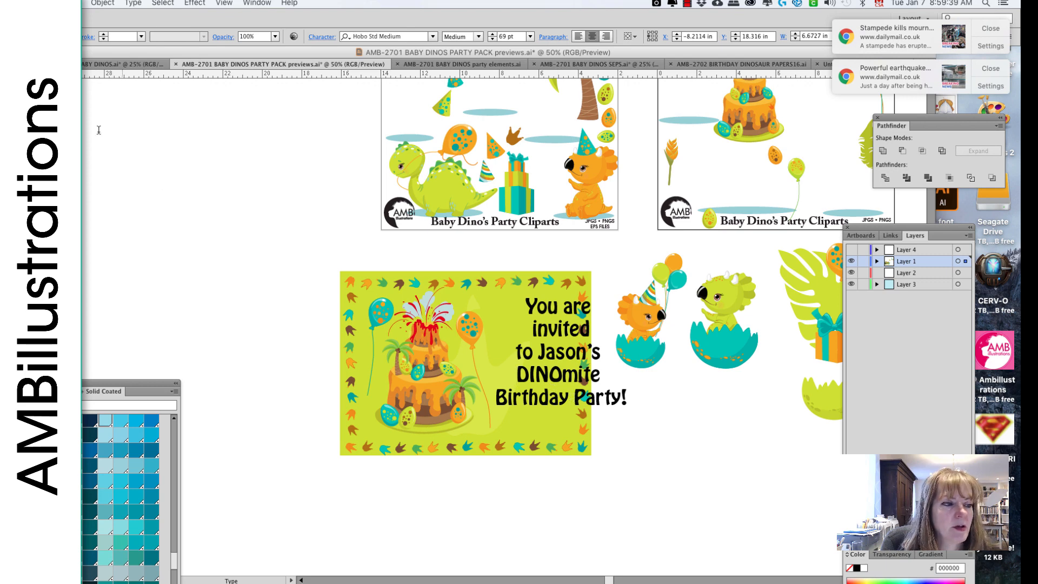
key(Escape)
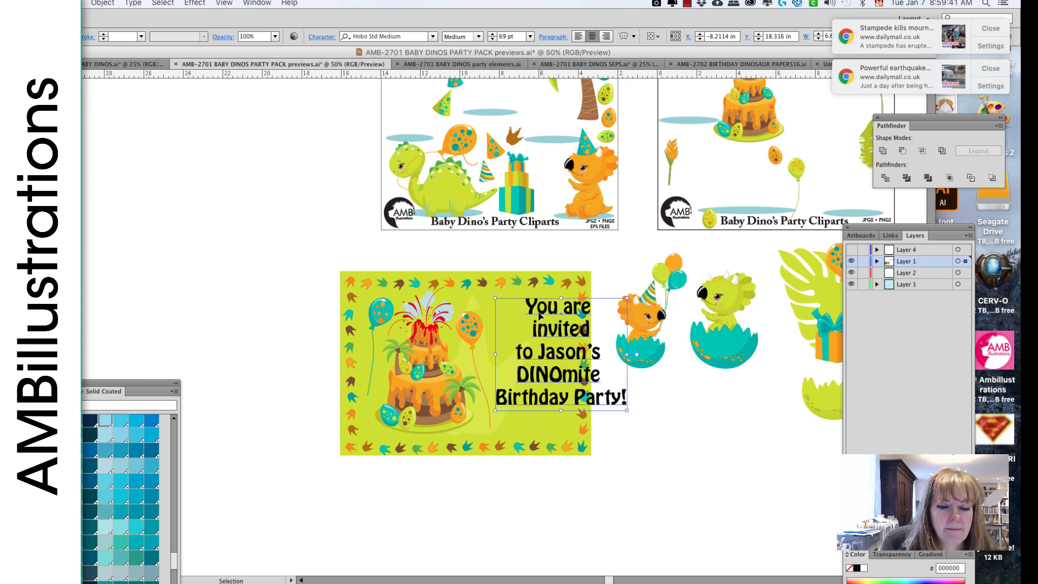
drag(539, 316, 504, 322)
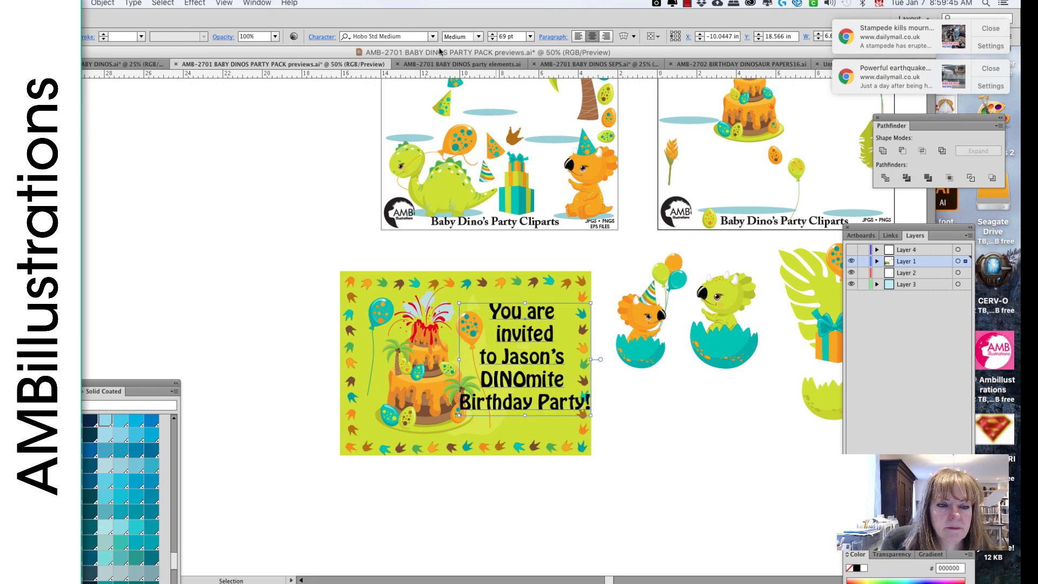
Step: Increase the invitation text's leading to 101 pt and nudge the text slightly up and left
click(324, 38)
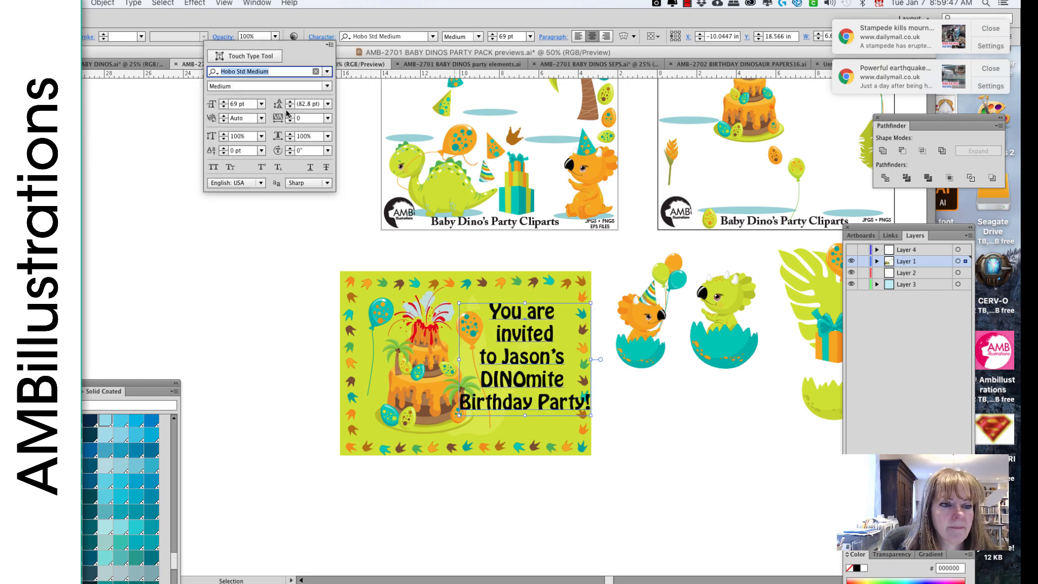
click(290, 101)
click(290, 102)
click(290, 102)
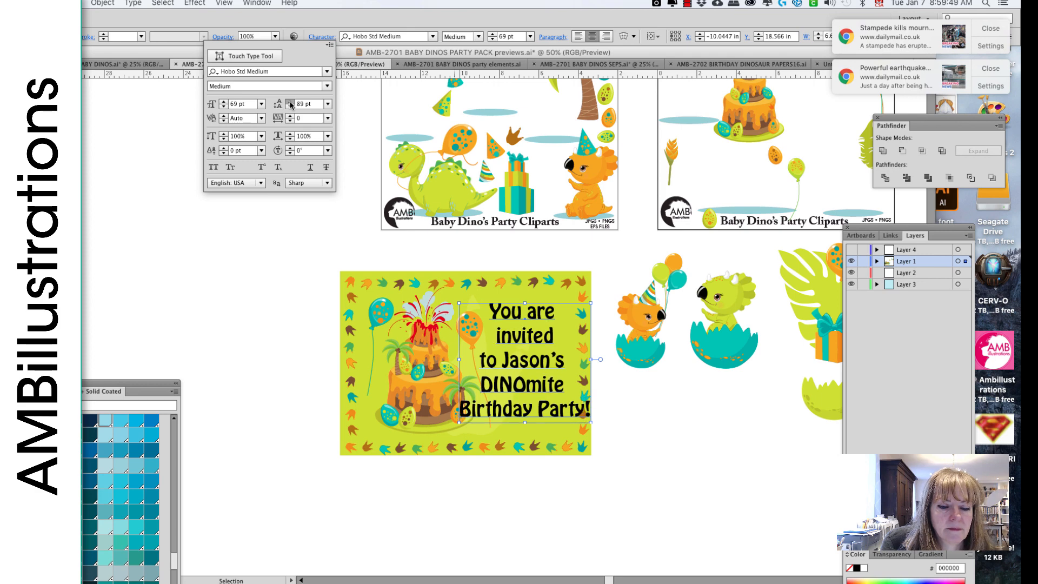
click(290, 102)
click(290, 102)
click(291, 101)
click(291, 101)
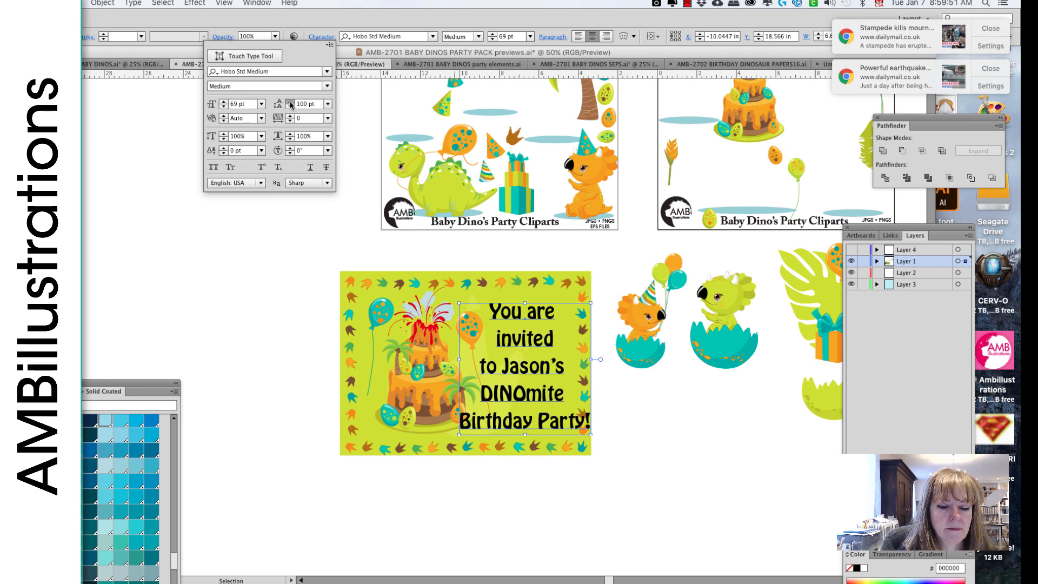
click(290, 103)
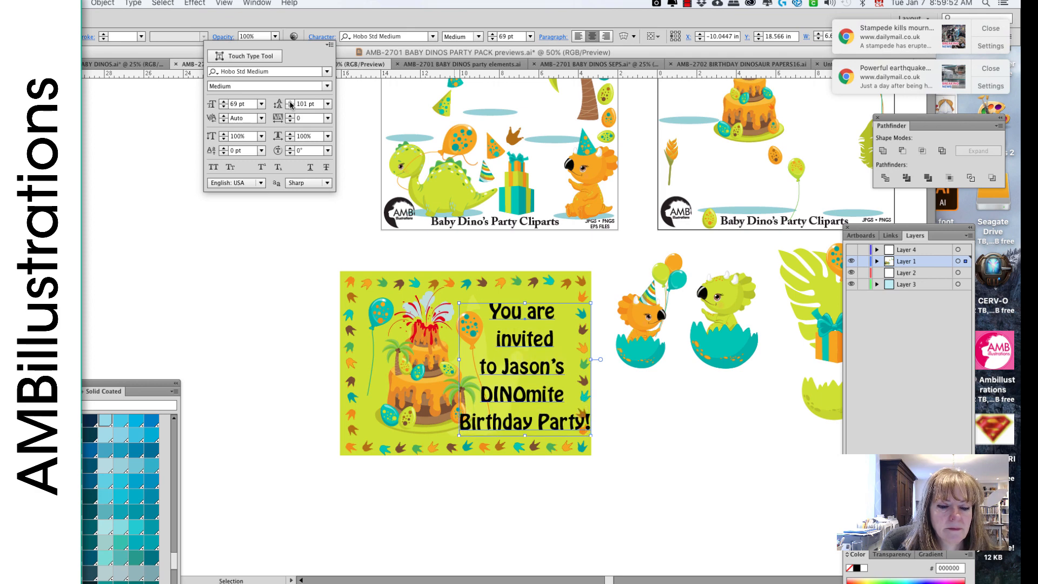
click(522, 320)
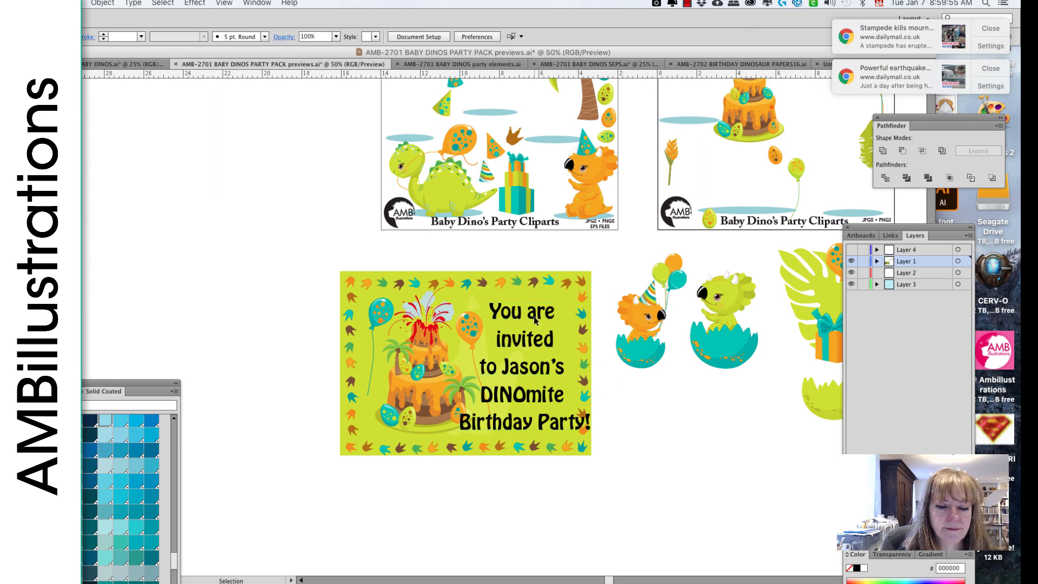
drag(537, 323, 535, 316)
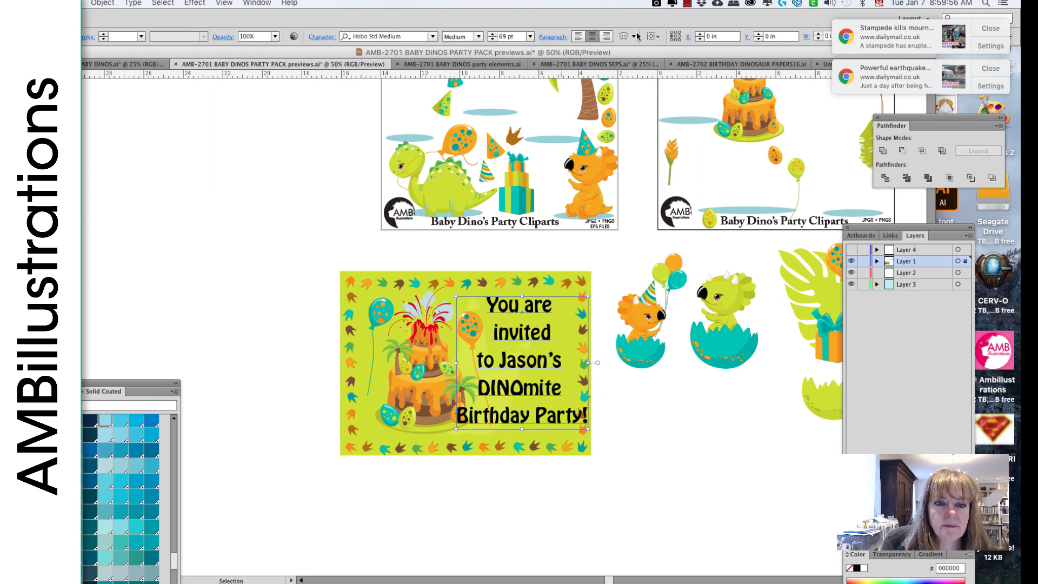
Step: Reduce the five-line invitation text's font size to 53 pt
click(492, 39)
click(492, 38)
click(492, 39)
click(492, 39)
click(492, 39)
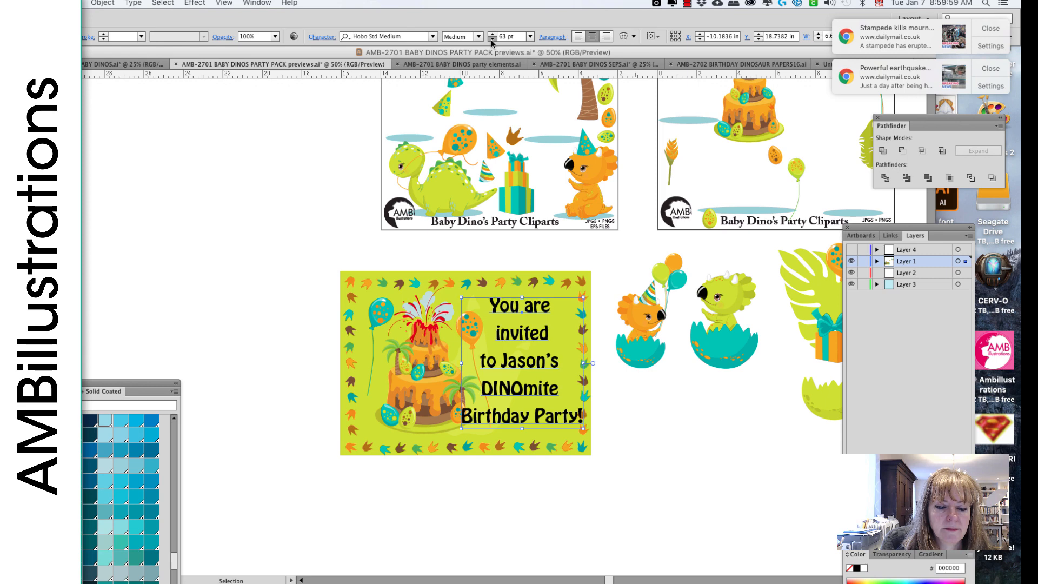
click(491, 39)
click(492, 39)
click(492, 39)
click(492, 39)
click(492, 39)
click(492, 39)
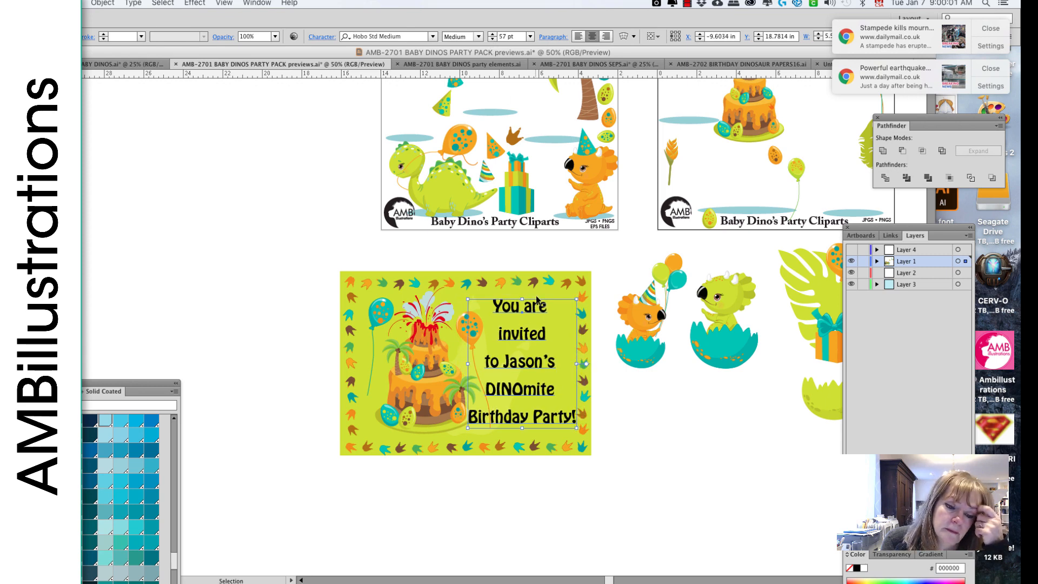
click(493, 39)
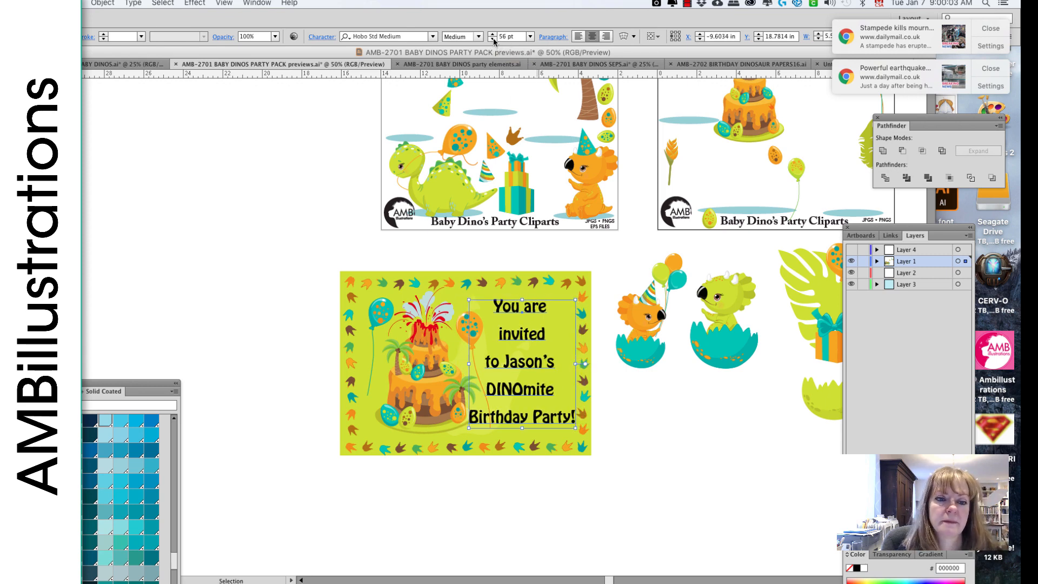
click(492, 39)
click(492, 40)
click(492, 40)
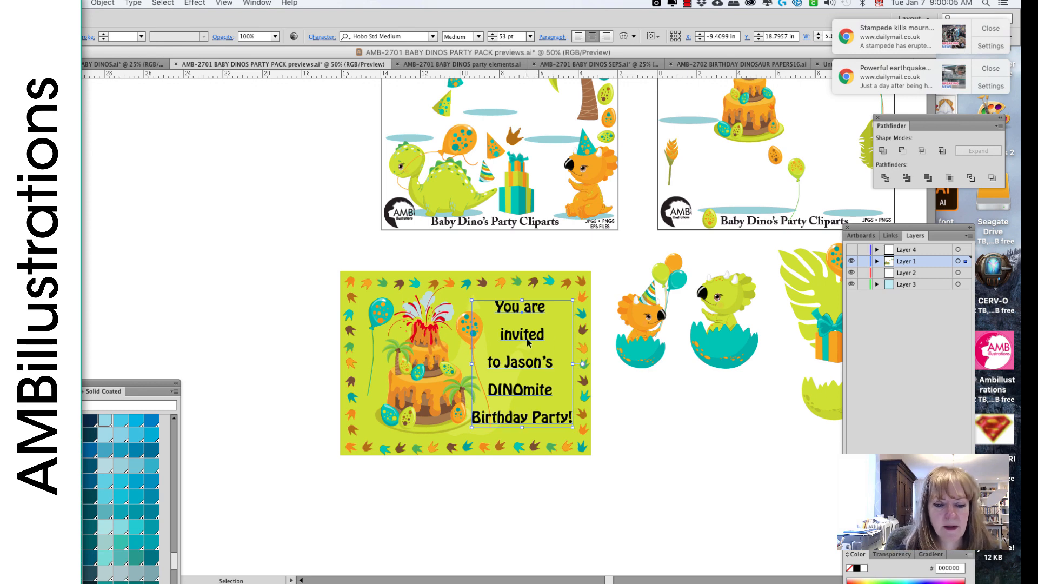
Step: Move the orange balloon to the frame's upper-right corner and adjust the text and cake positions to balance the layout
drag(528, 339, 562, 308)
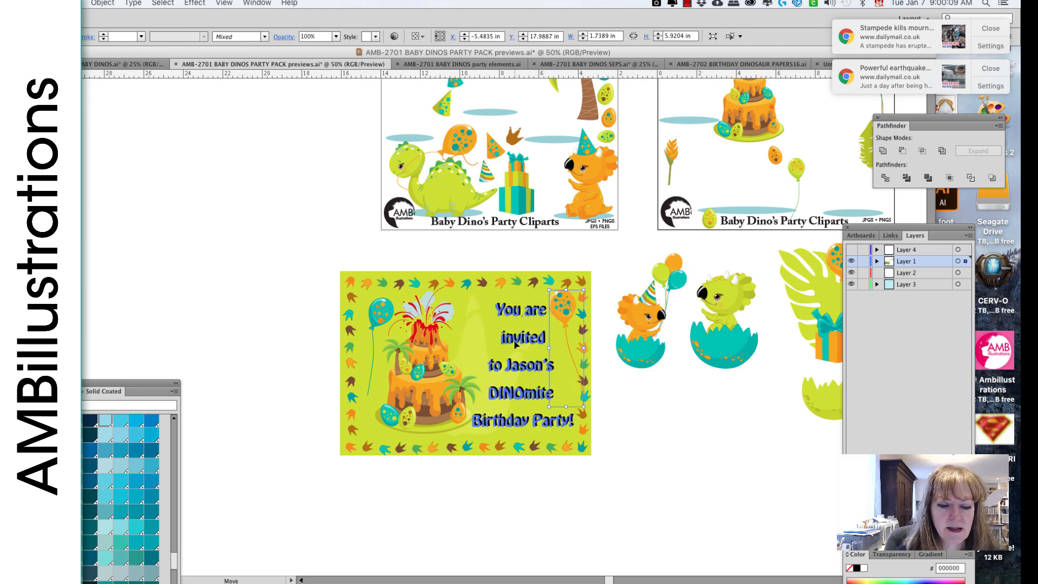
click(515, 344)
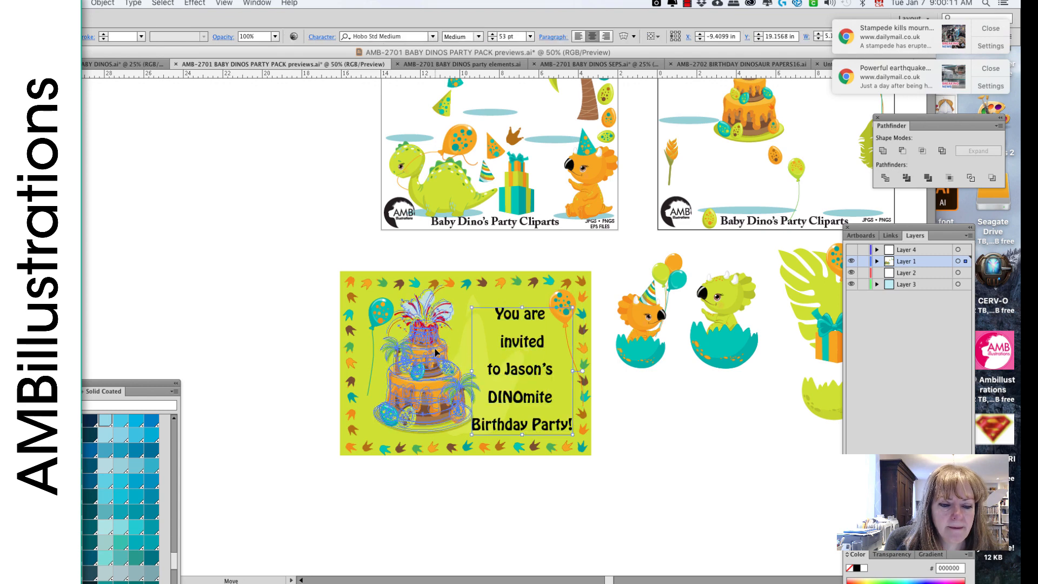
click(435, 354)
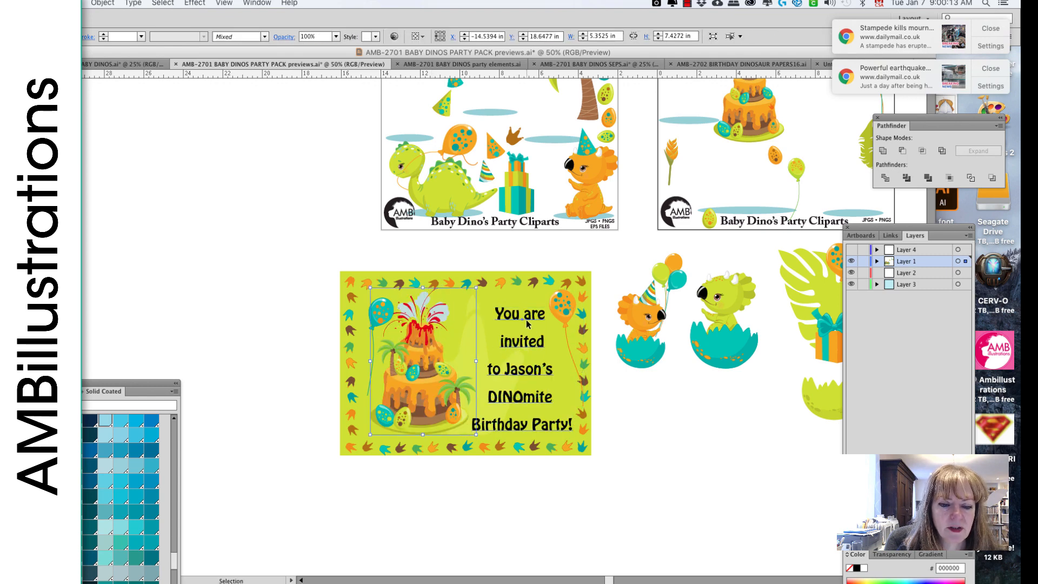
click(527, 324)
drag(562, 307, 520, 315)
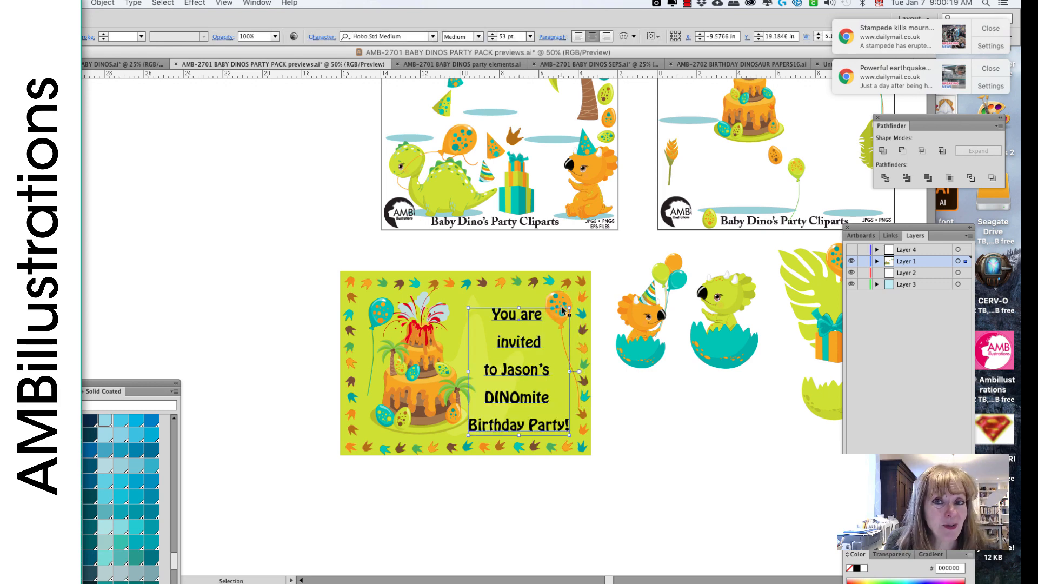
Step: Rotate the orange balloon slightly so its string hangs almost straight down beside the text
click(562, 302)
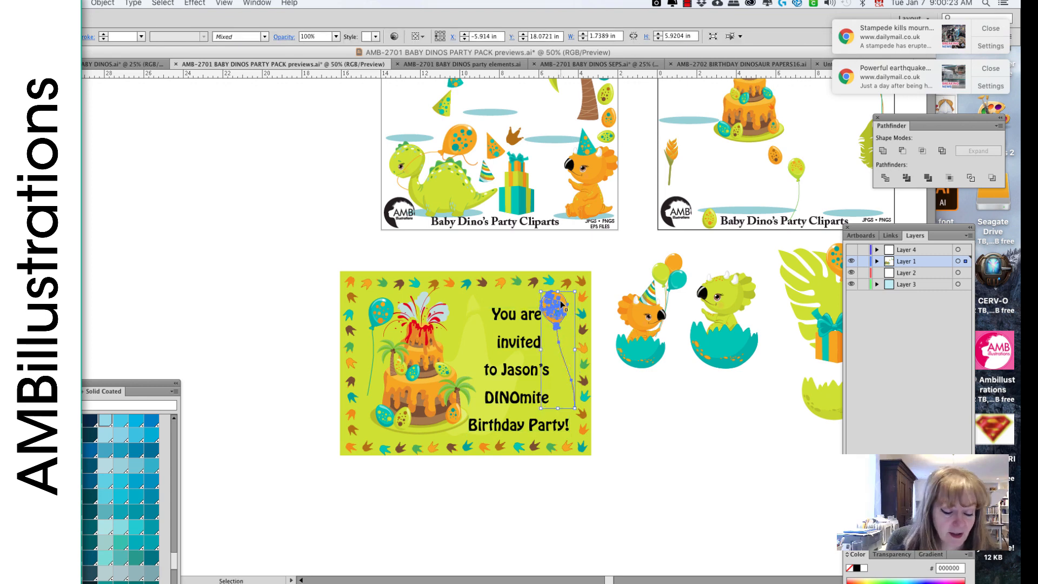
key(r)
drag(560, 297, 565, 298)
key(v)
click(200, 362)
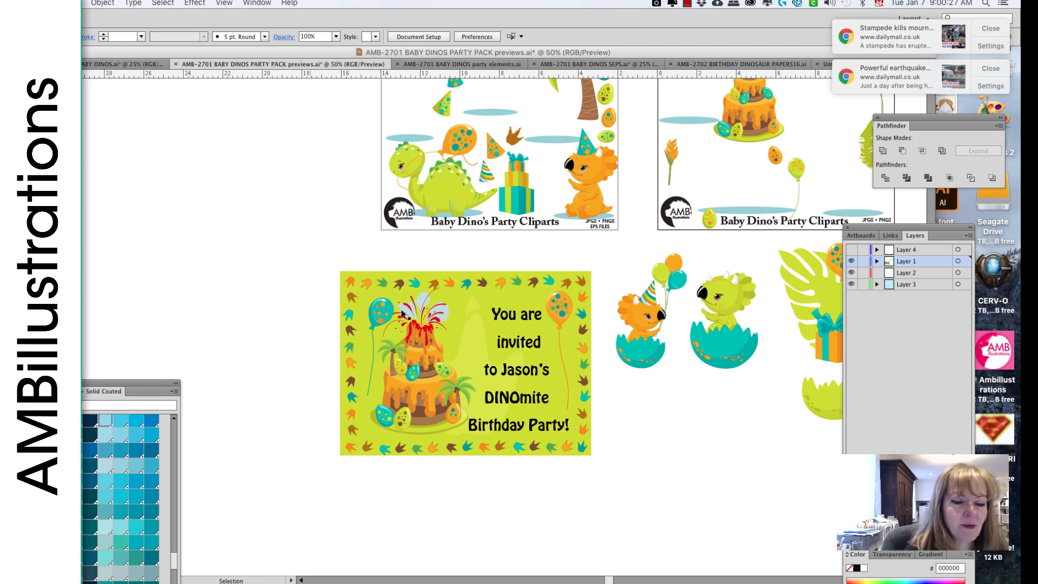
Step: Set the opacity of only the invitation's green background rectangle to 40%, then deselect it
click(461, 306)
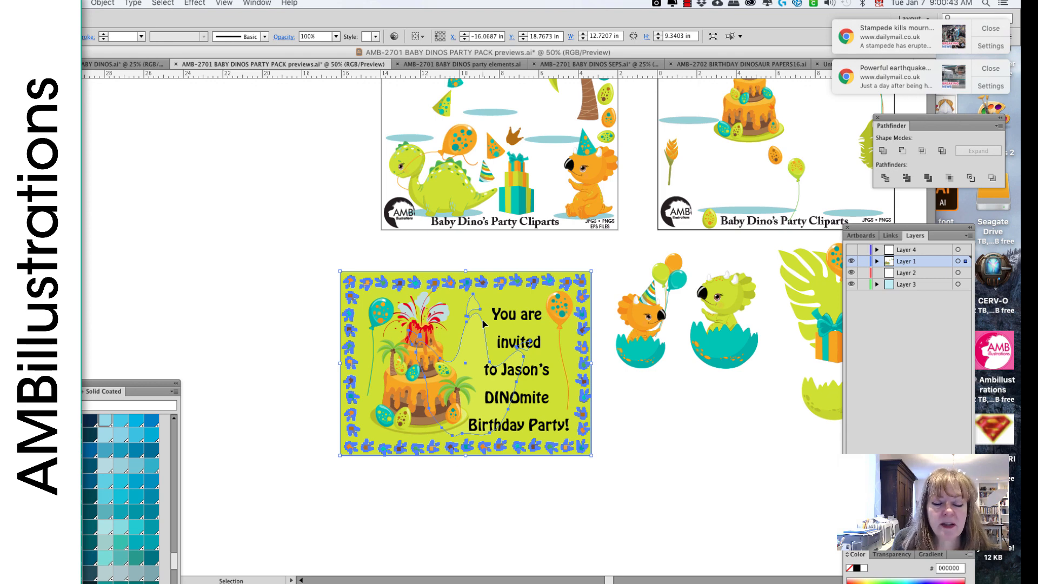
click(637, 426)
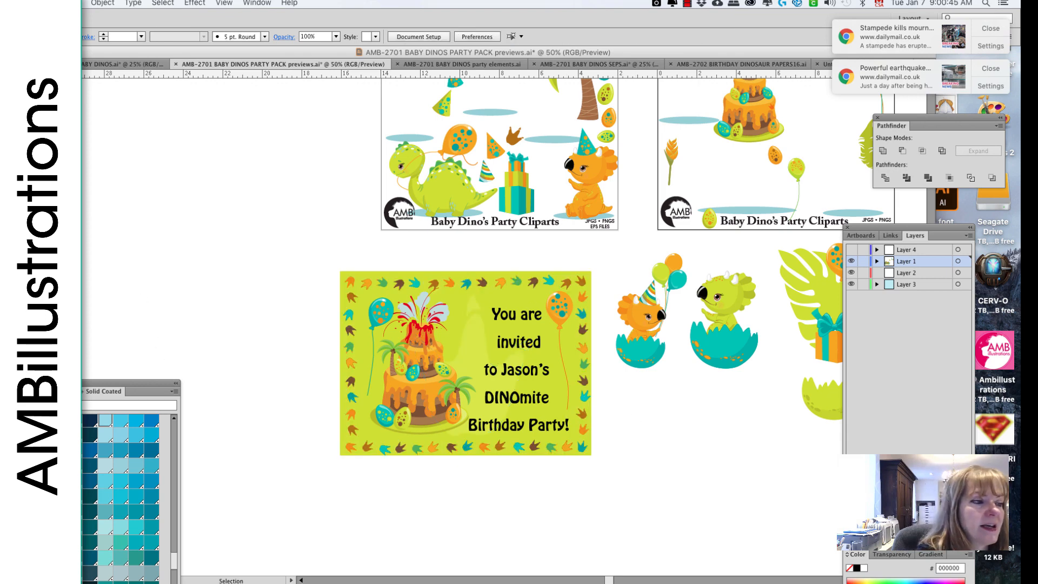
key(a)
click(395, 335)
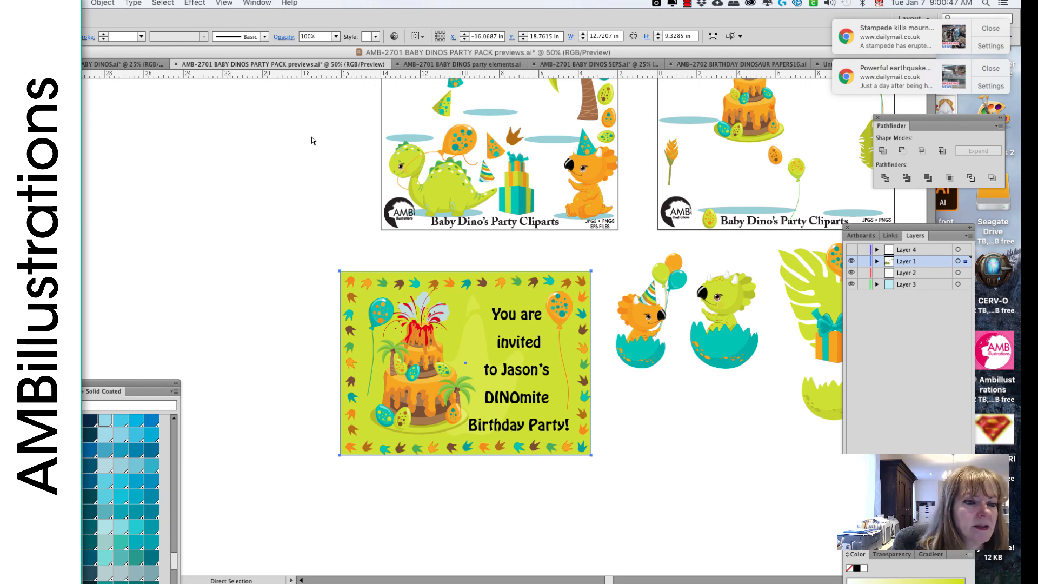
click(336, 36)
click(348, 97)
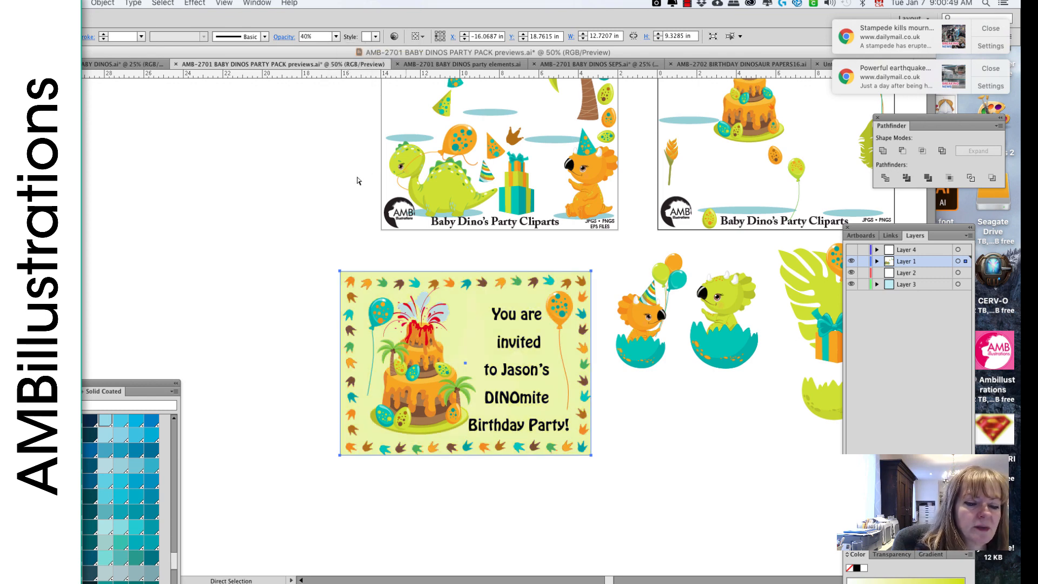
key(v)
click(94, 155)
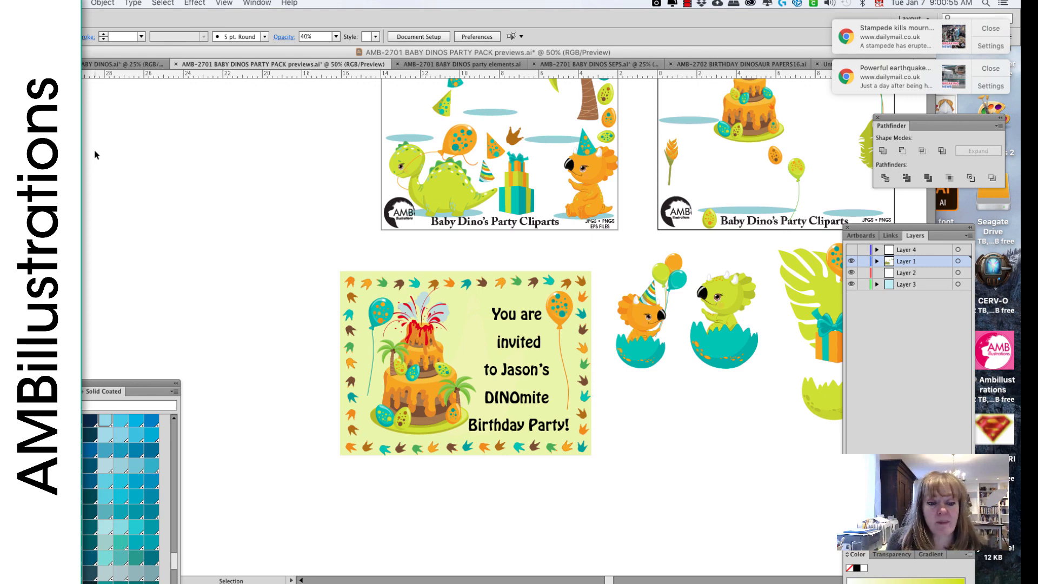
Step: Ungroup the invitation's footprint border, green background and large central footprint
click(471, 359)
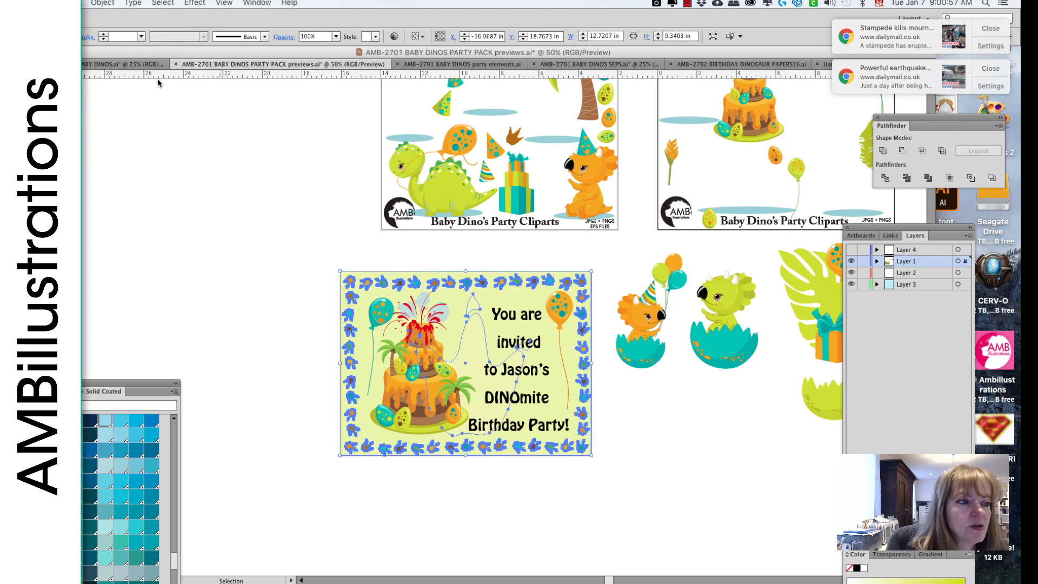
click(103, 3)
click(115, 54)
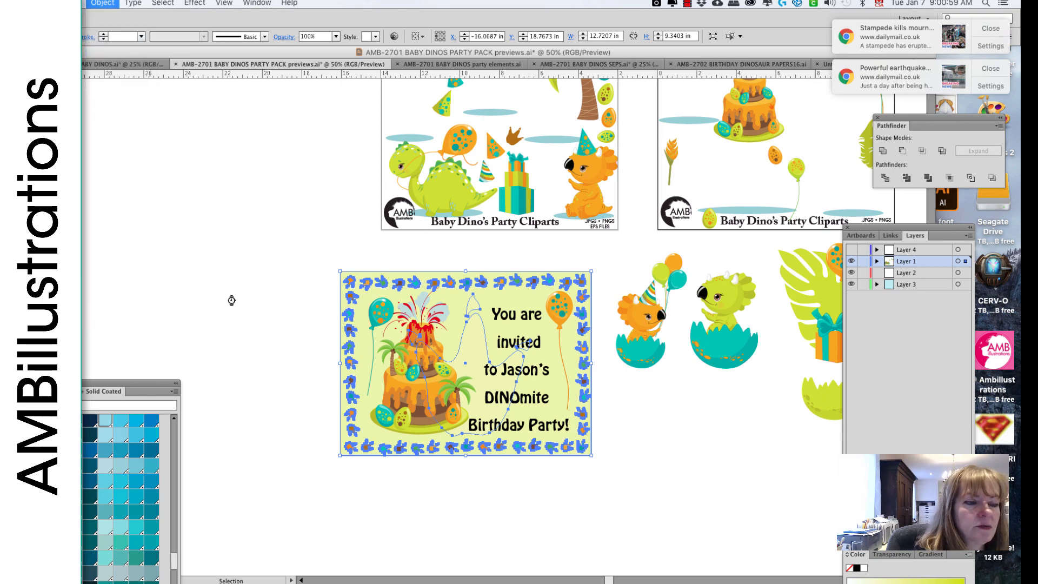
Step: Fill the large footprint behind the invitation text with sampled orange and set its opacity to 30%
click(472, 339)
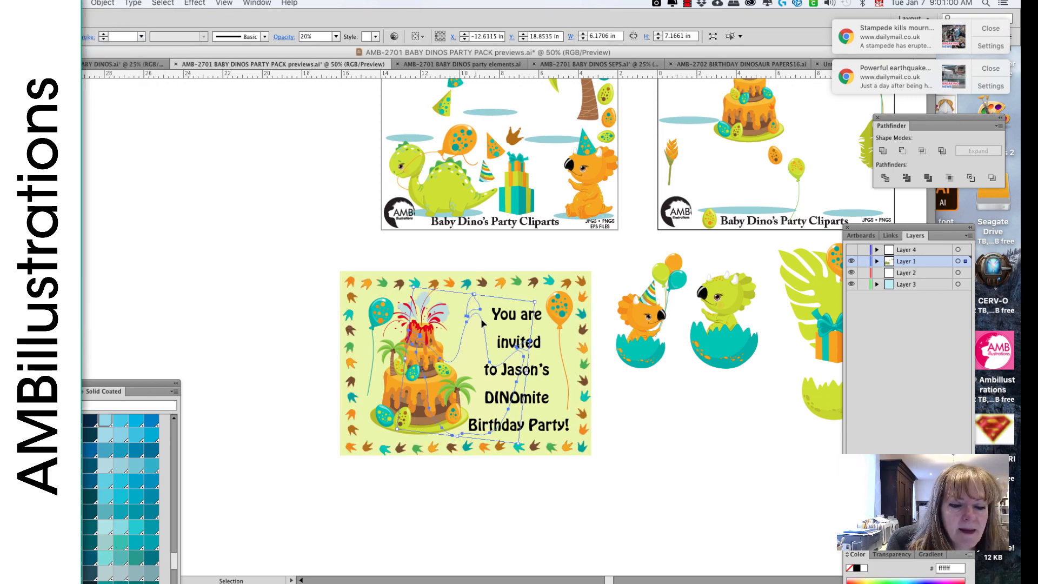
click(339, 36)
click(348, 169)
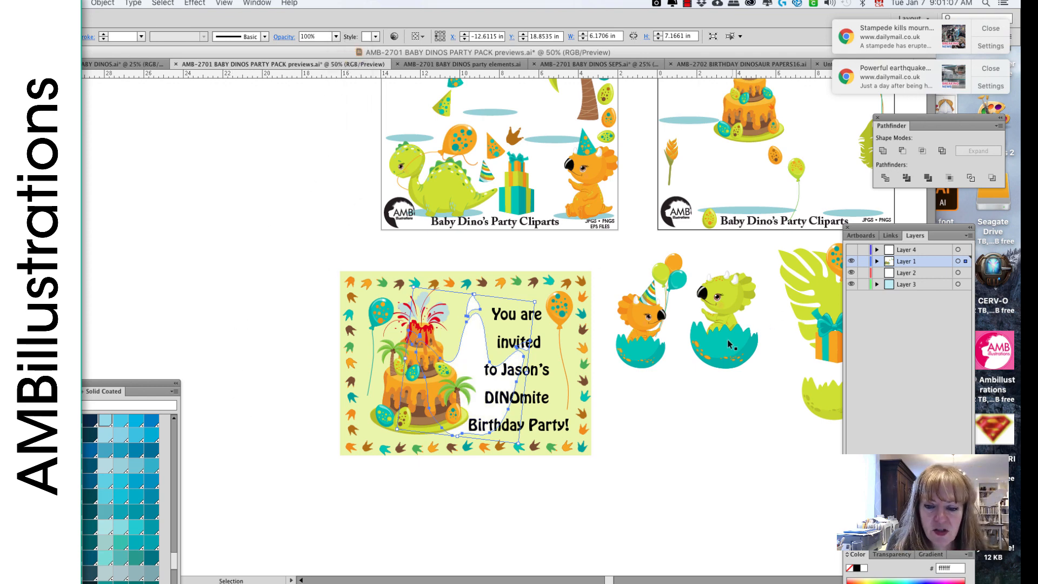
key(i)
click(595, 170)
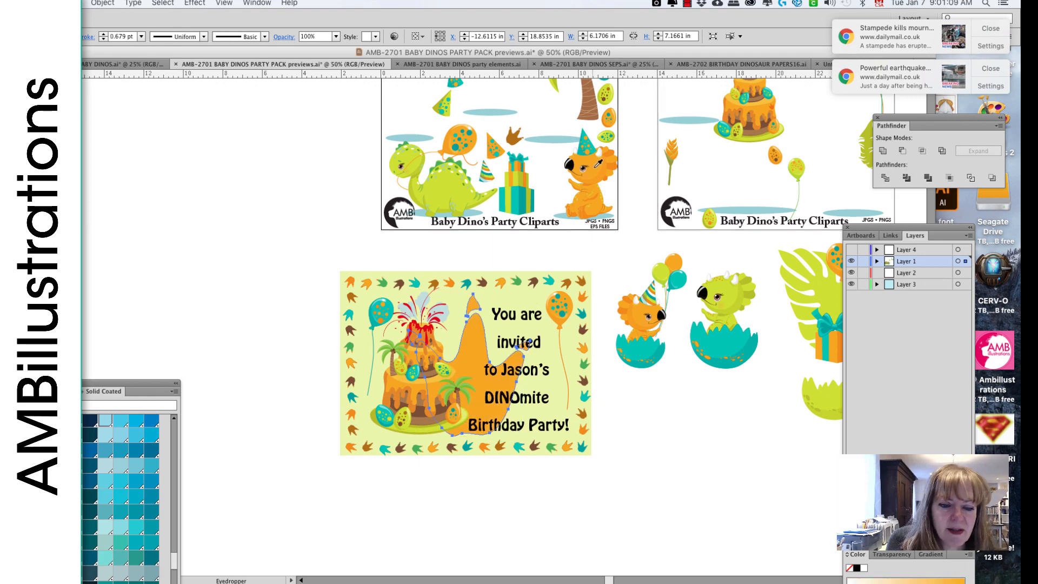
click(336, 36)
click(375, 79)
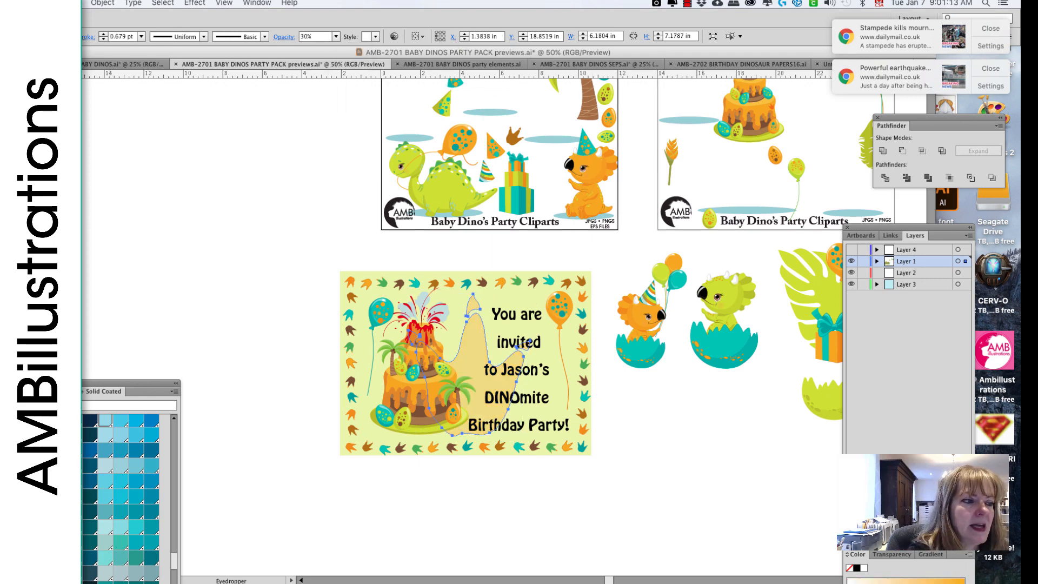
click(160, 164)
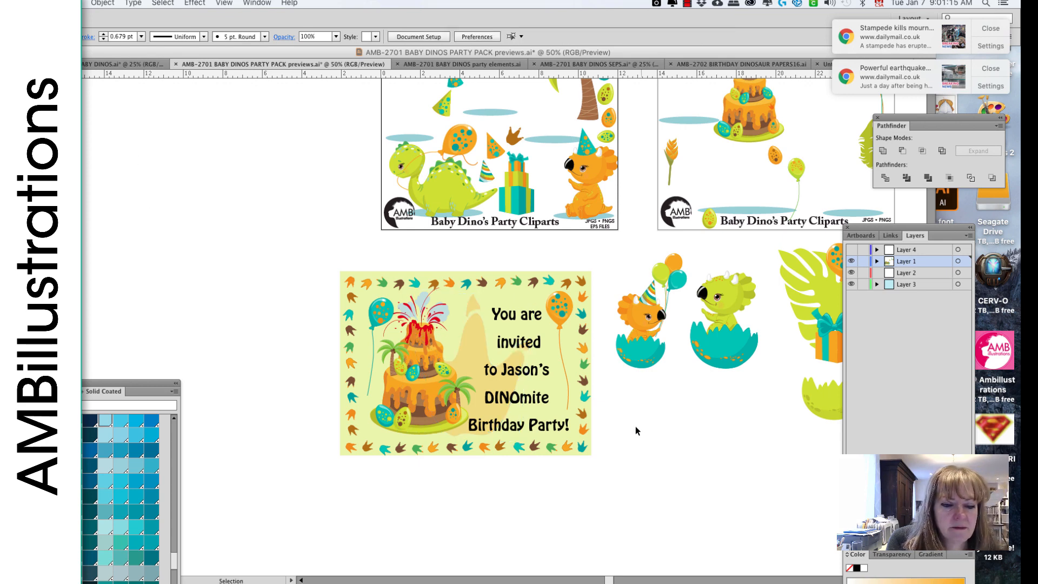
Step: Delete the large footprint behind the invitation text
click(469, 352)
key(Delete)
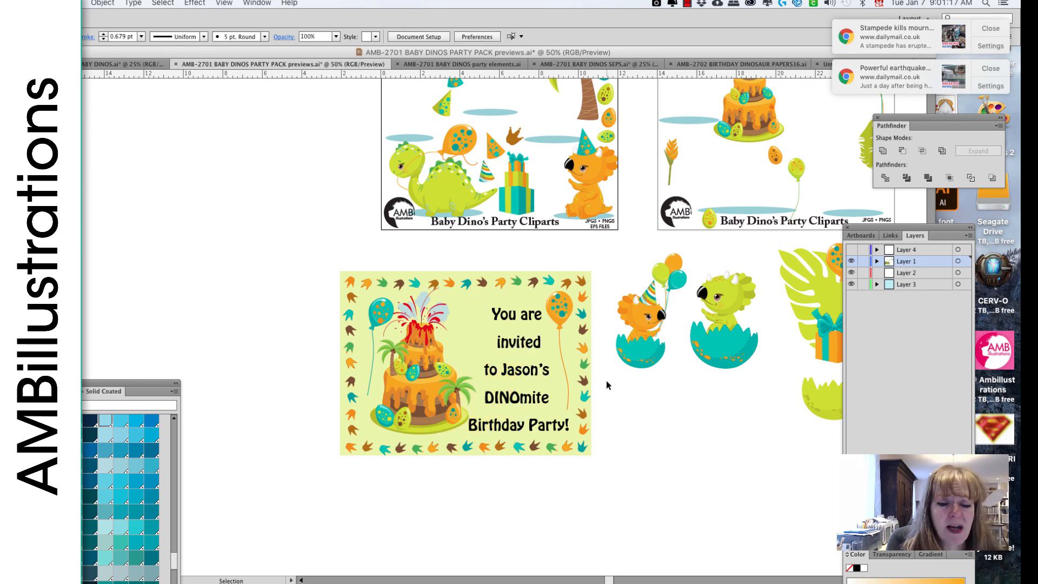
Step: Recolour the invitation text with sampled dark green (4bad51) after trying teal and orange, and shift the text block slightly upward
click(561, 431)
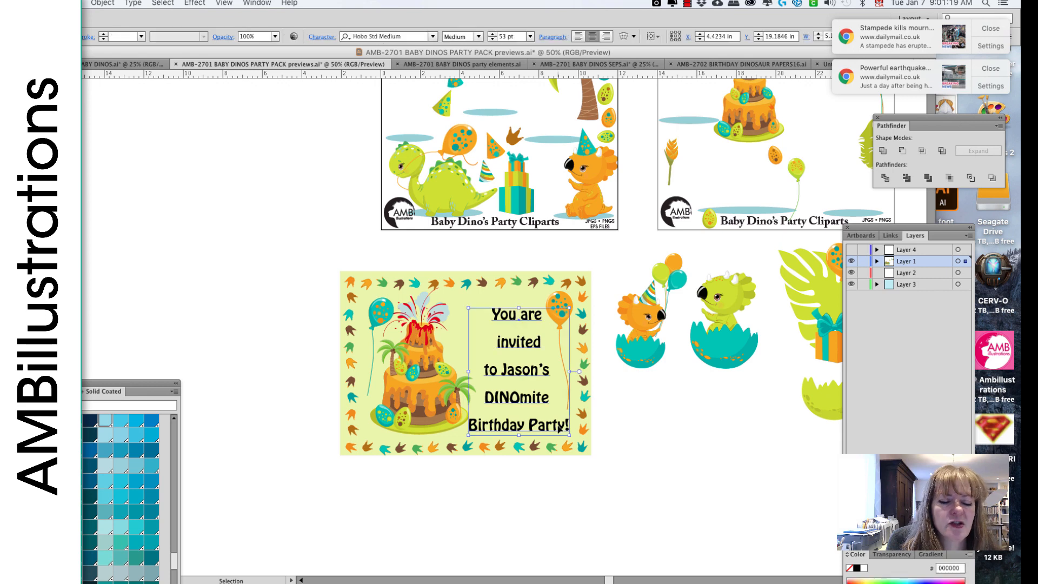
key(i)
click(585, 397)
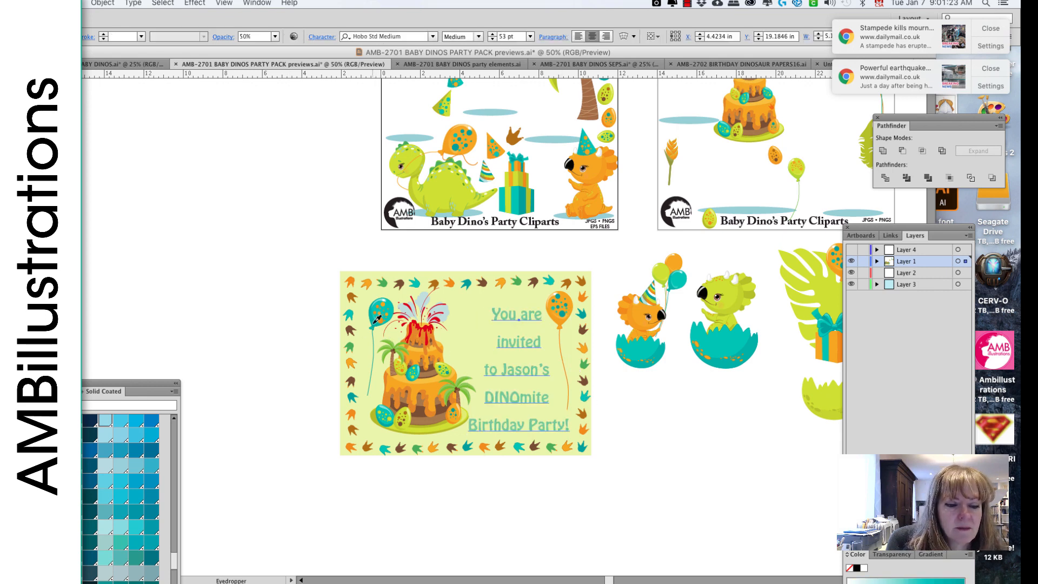
click(349, 359)
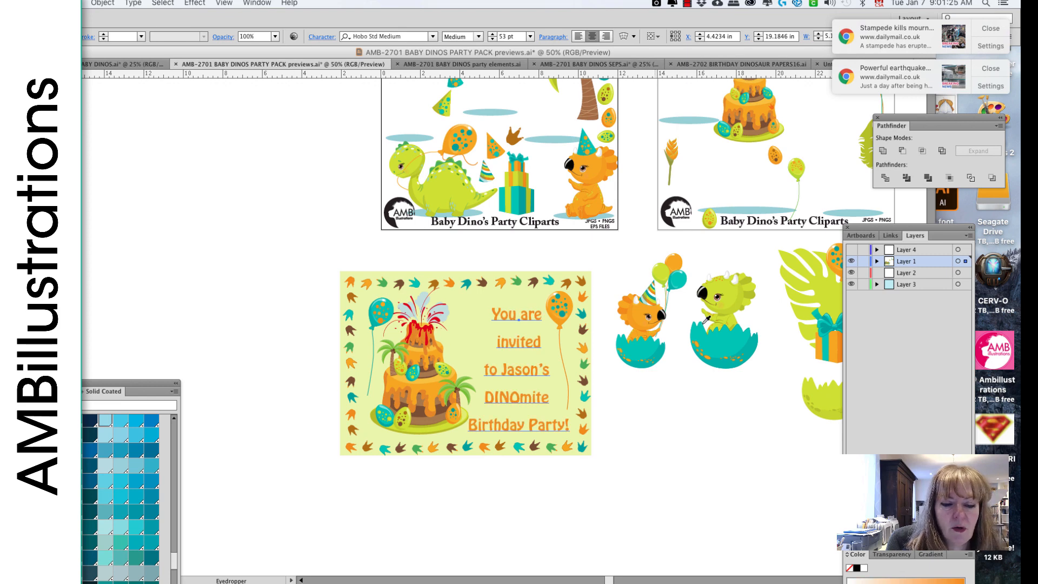
click(650, 352)
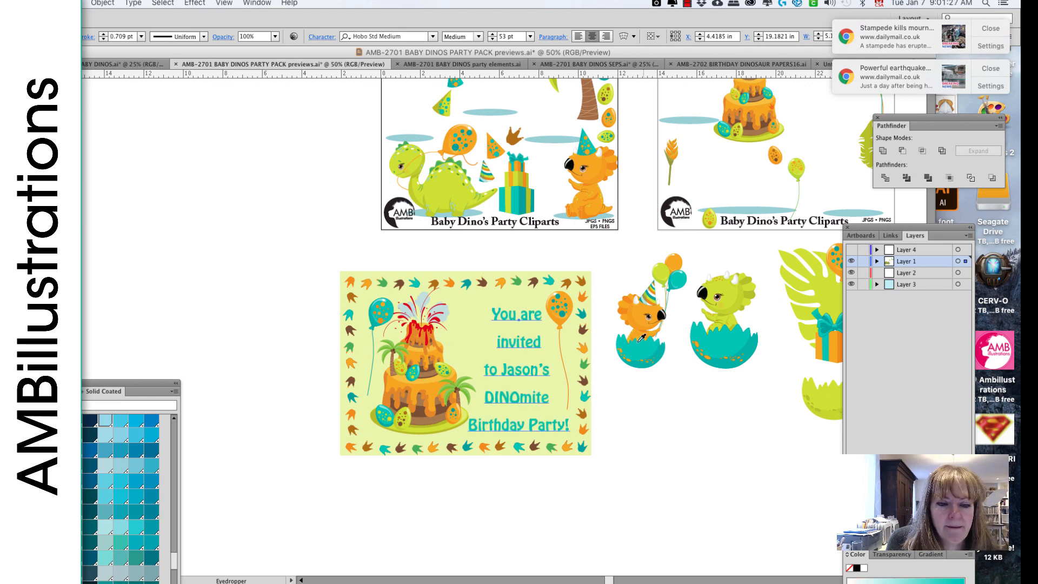
click(474, 148)
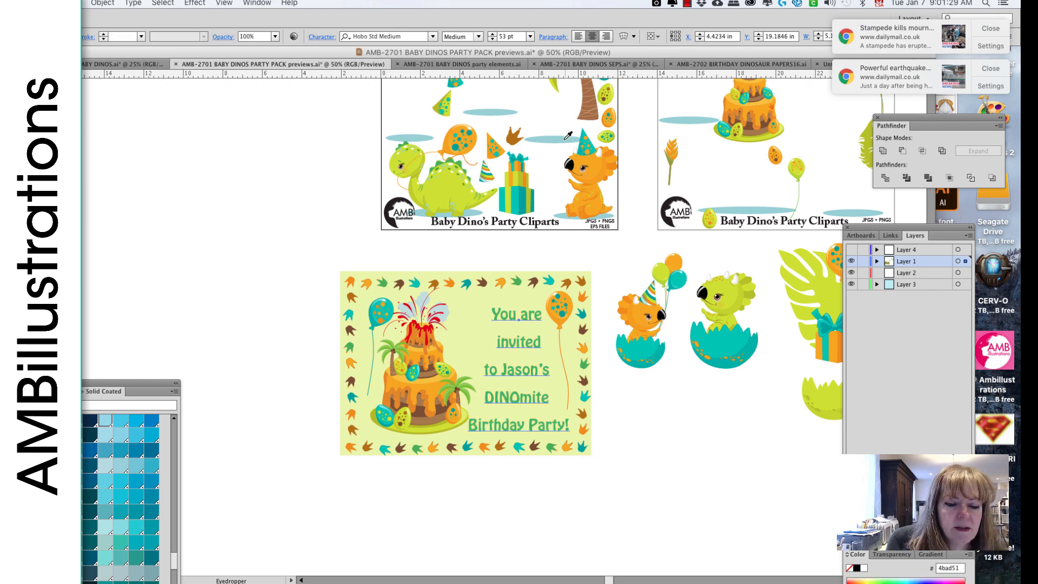
key(v)
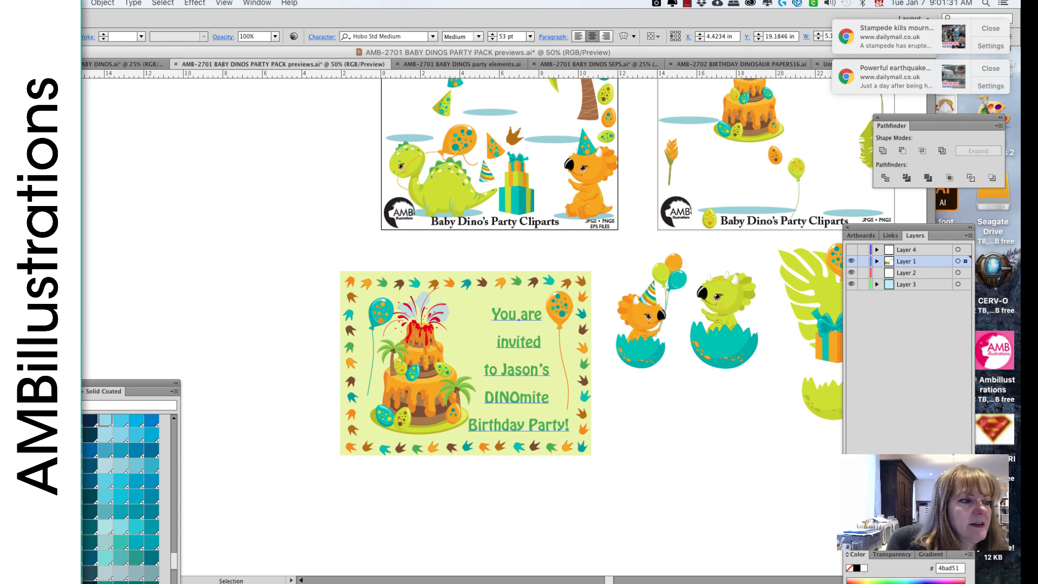
click(627, 417)
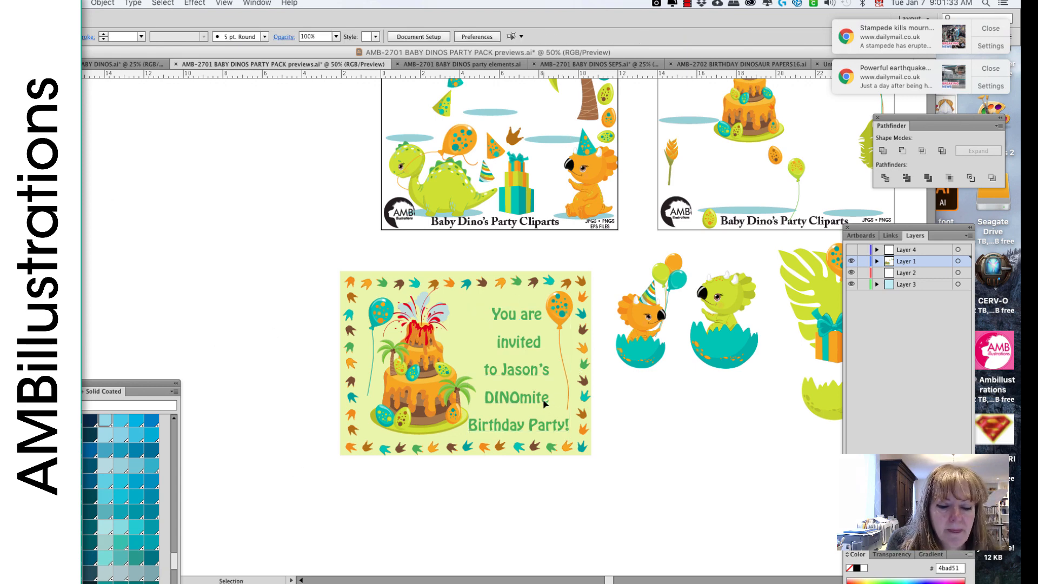
drag(544, 400, 543, 399)
click(633, 401)
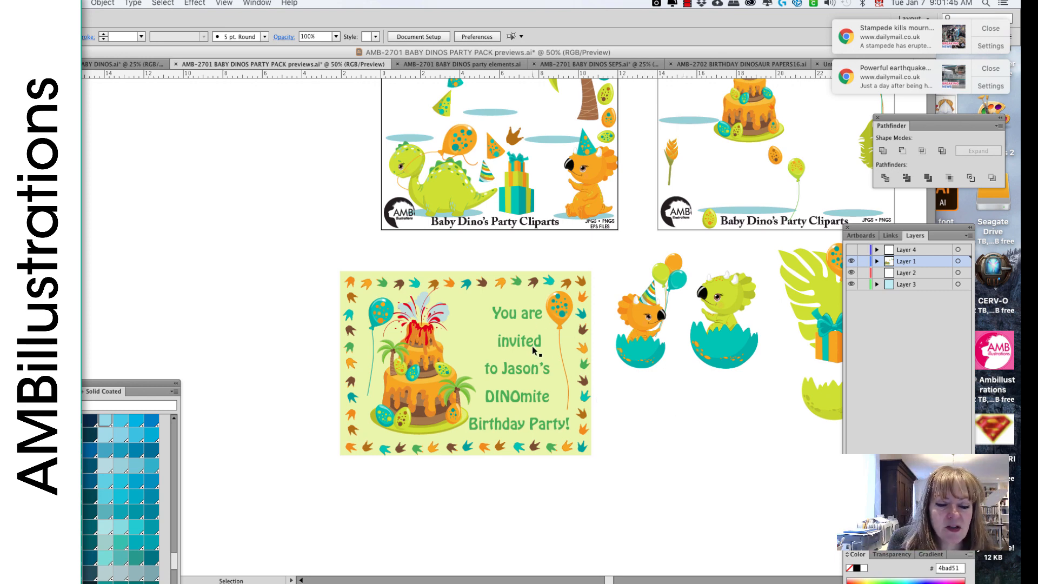
Step: Move the HAPPY and BIRTHDAY bunting banners from the first preview artboard side by side across the upper part of the invitation
key(space)
drag(642, 419, 721, 431)
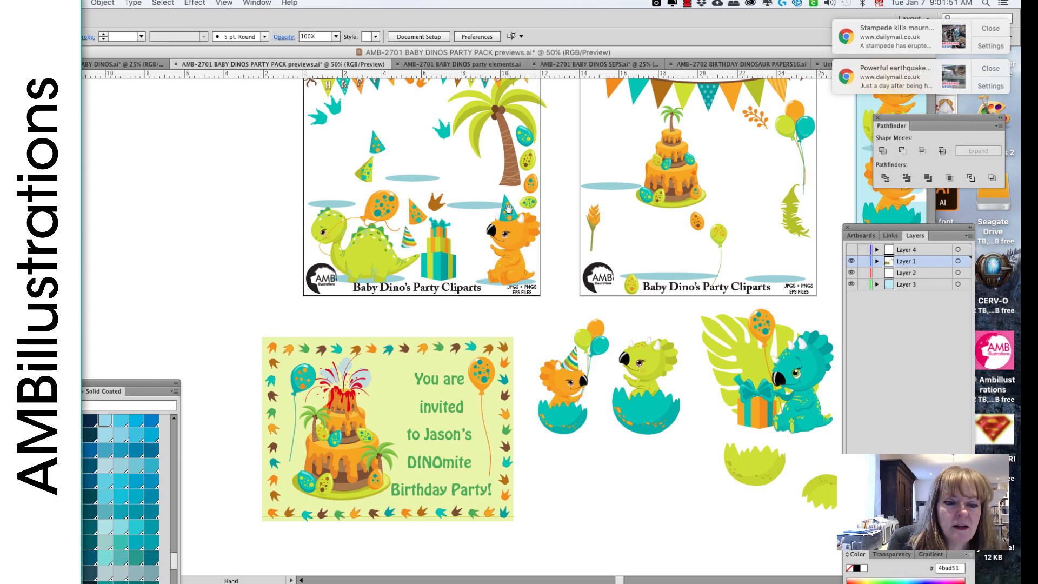
drag(509, 208, 571, 280)
drag(436, 152, 413, 445)
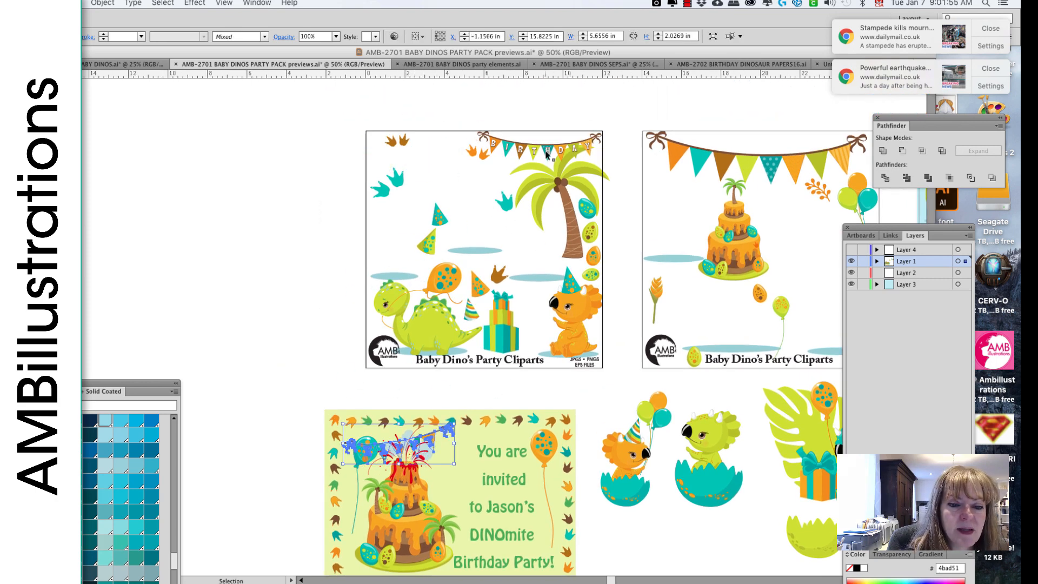
drag(548, 159, 516, 449)
Step: Scale the volcano cake down to about 4.08 in wide and place it beneath the HAPPY banner
click(407, 476)
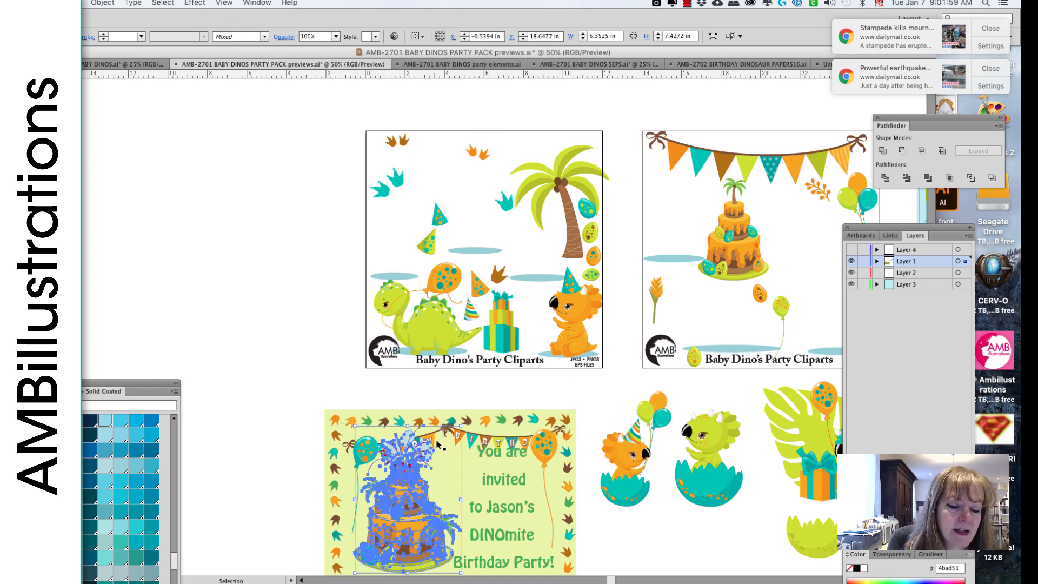
drag(461, 430, 448, 443)
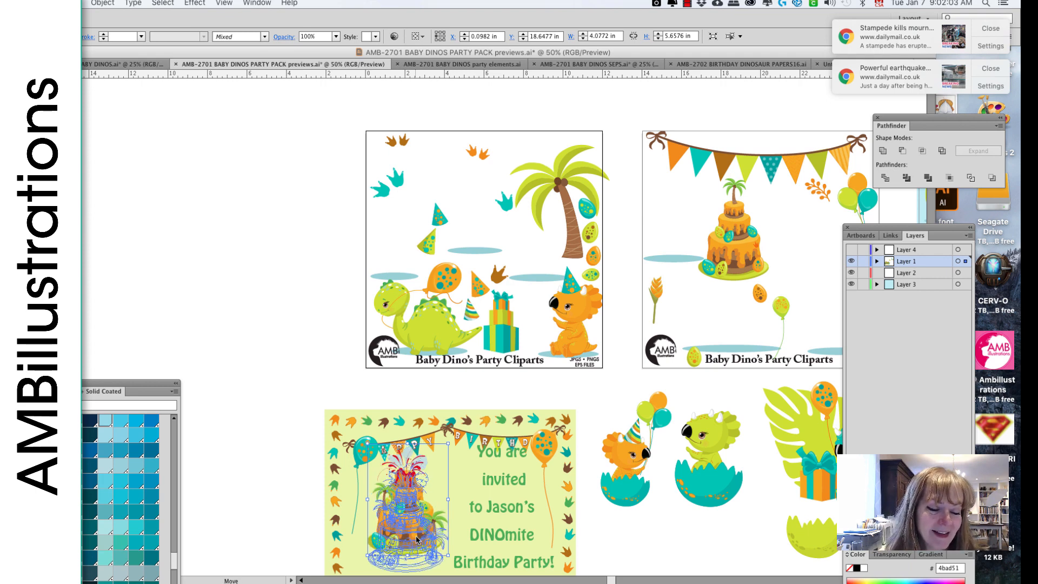
click(604, 388)
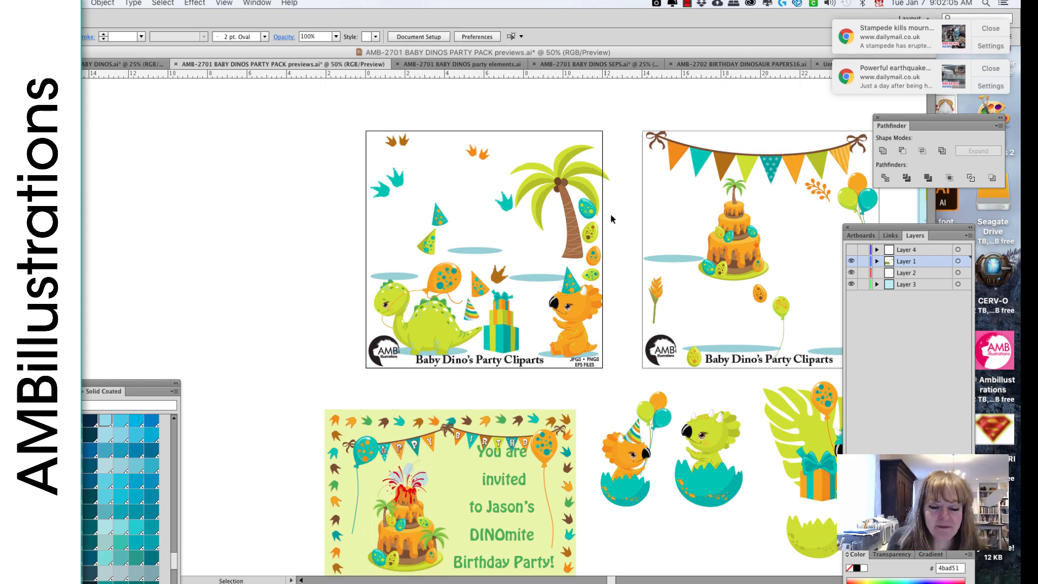
Step: Switch to the AMB-2702 BIRTHDAY DINOSAUR PAPERS16.ai document and look over its pattern papers
key(space)
drag(617, 231, 519, 245)
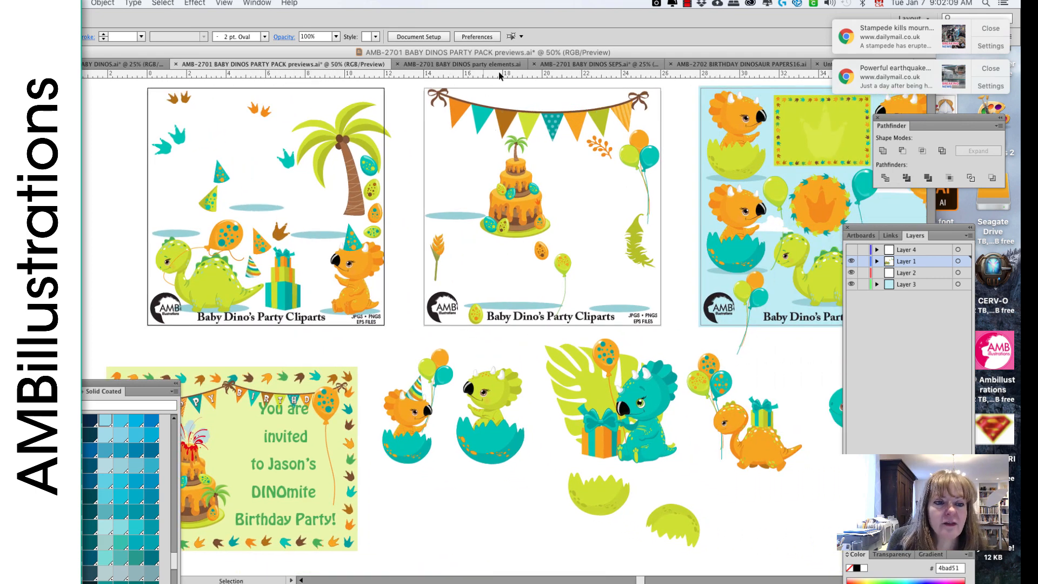
click(739, 65)
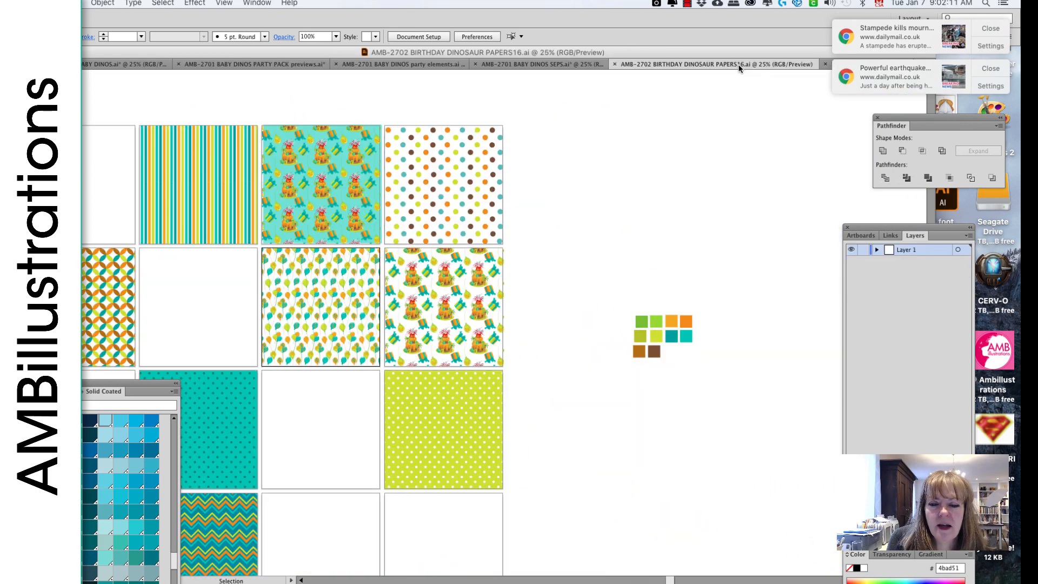
key(space)
drag(545, 251, 741, 245)
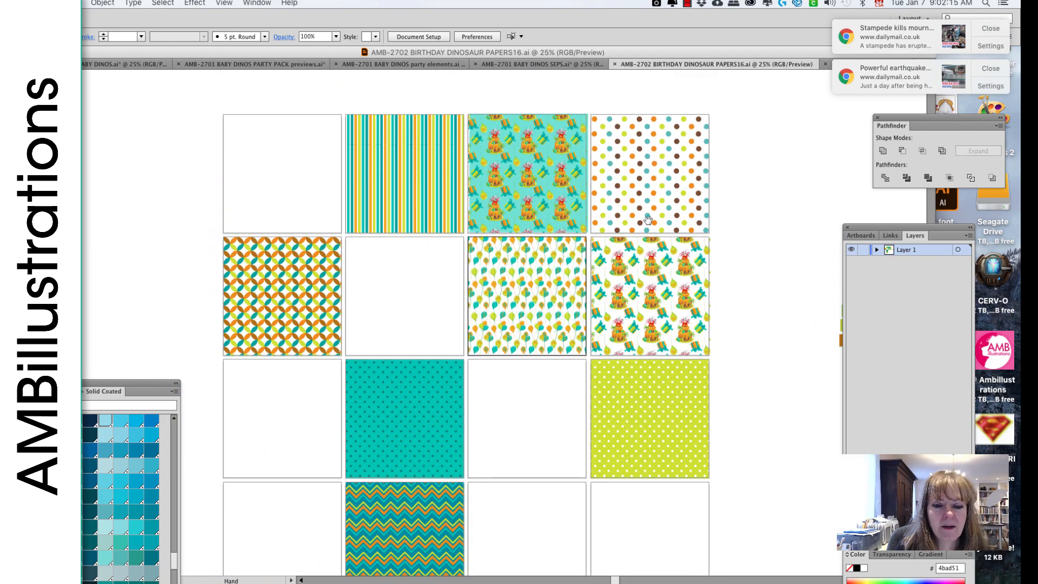